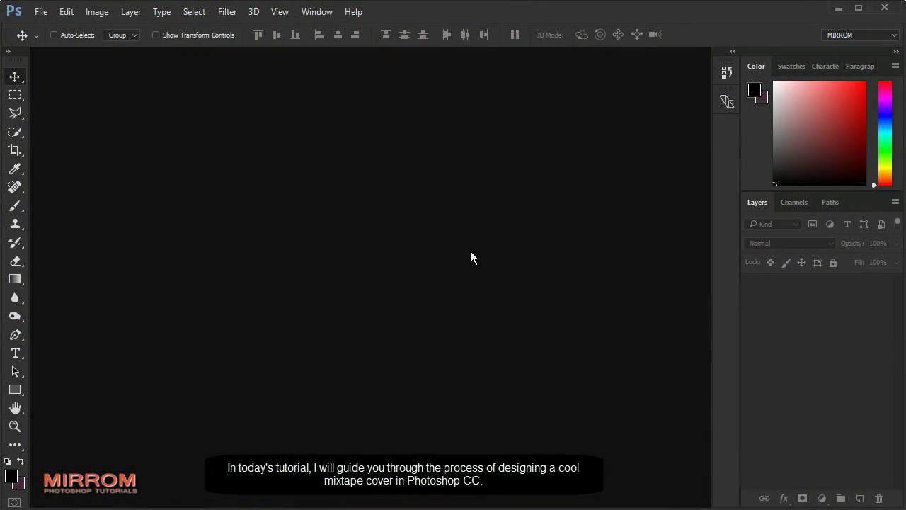
- Start a new document 'Mixtape Cover' at 1500 × 1500 pixels and 300 ppi
key(ctrl+n)
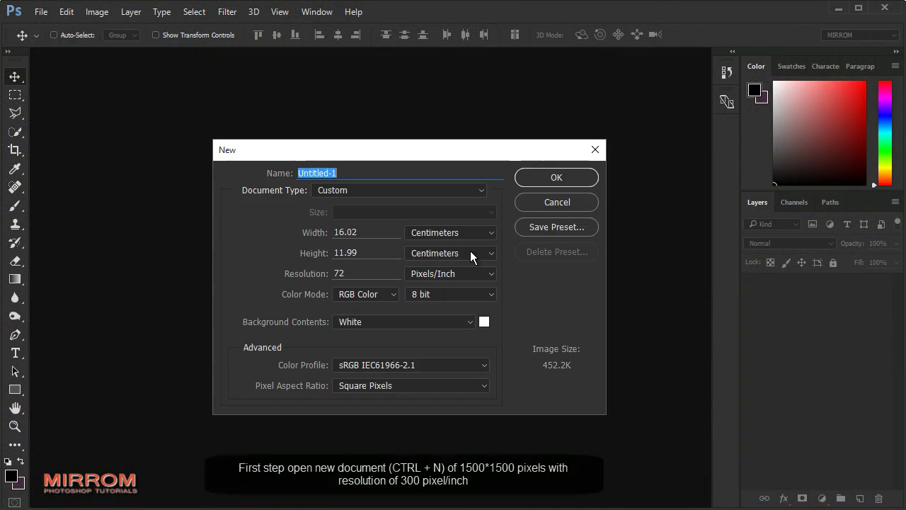
text(Mixtap)
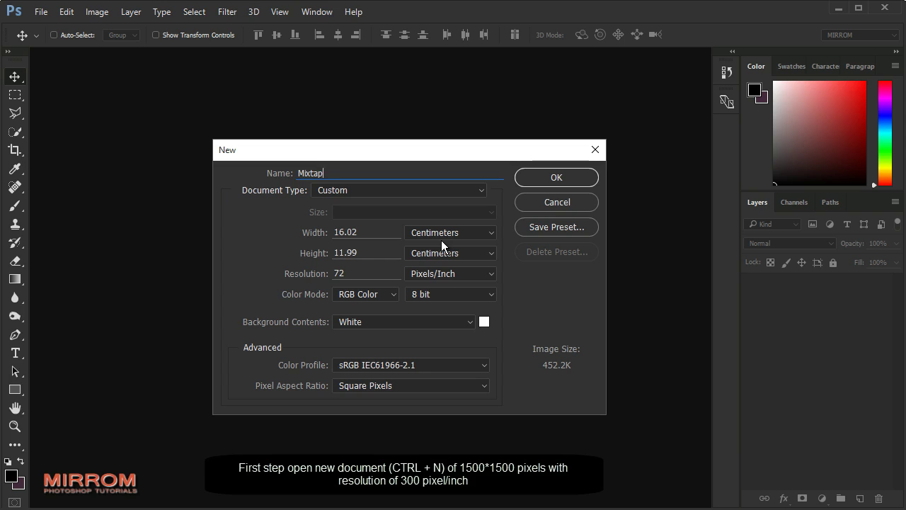
text(e Cover)
click(446, 233)
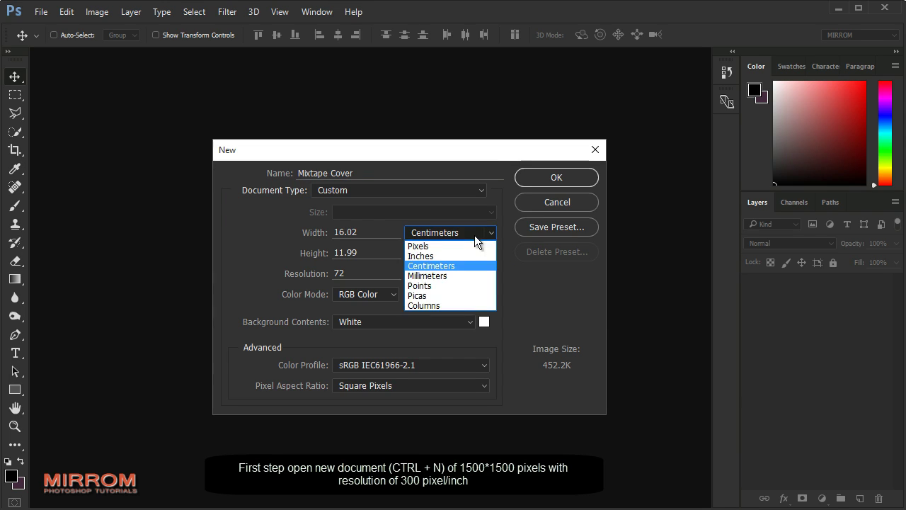
click(467, 242)
click(321, 234)
text(1500)
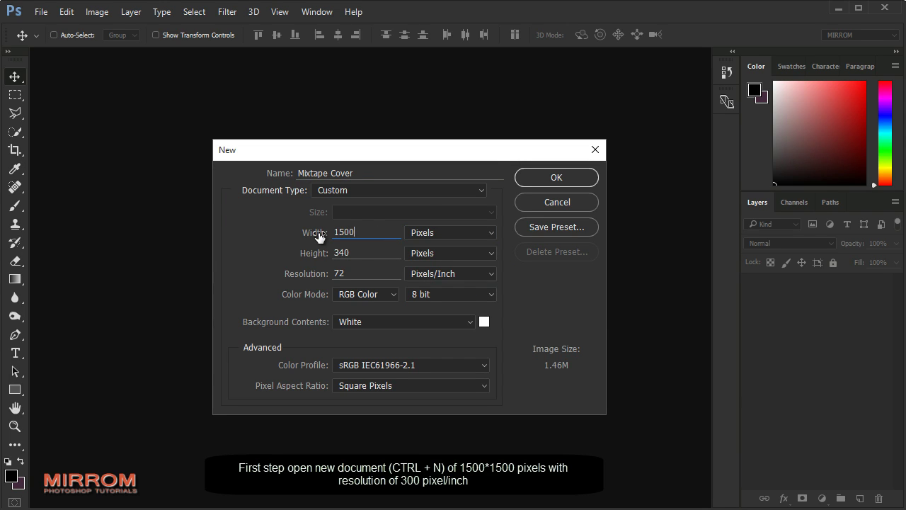
text(1500)
key(Tab)
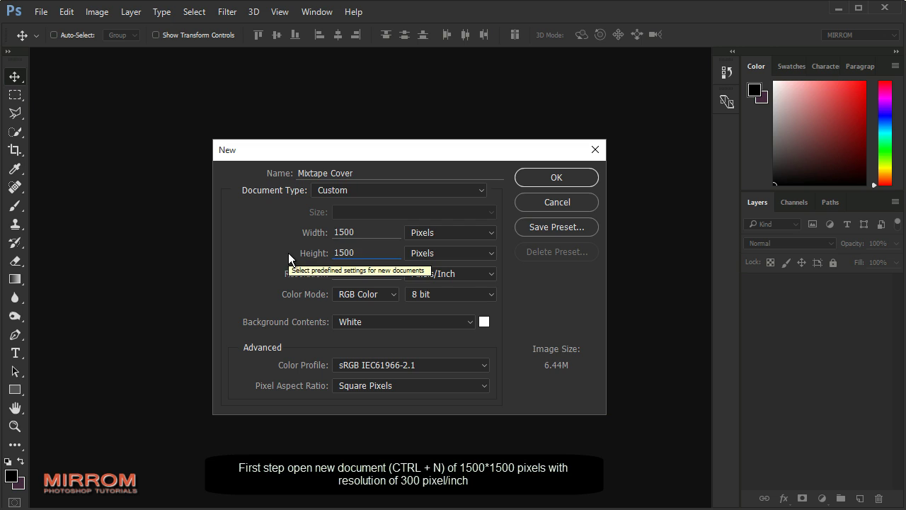
click(347, 274)
key(BackSpace)
key(BackSpace)
text(300)
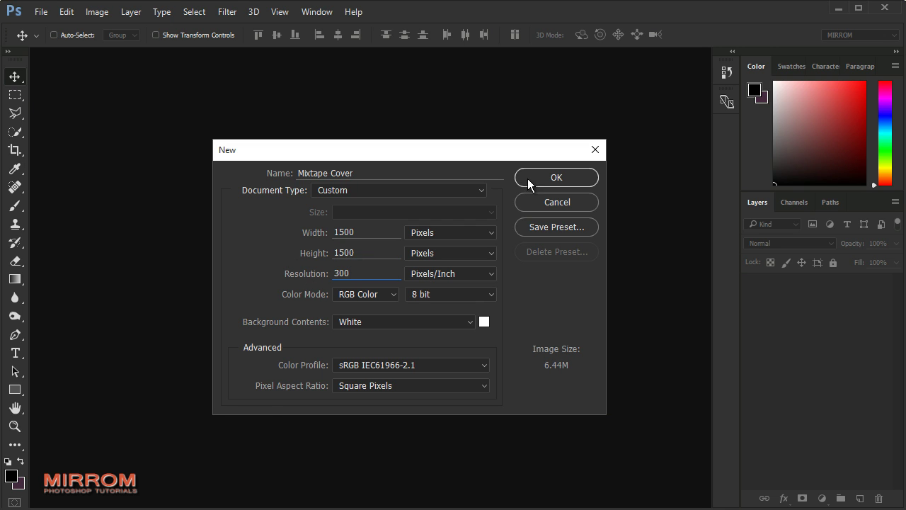
click(527, 178)
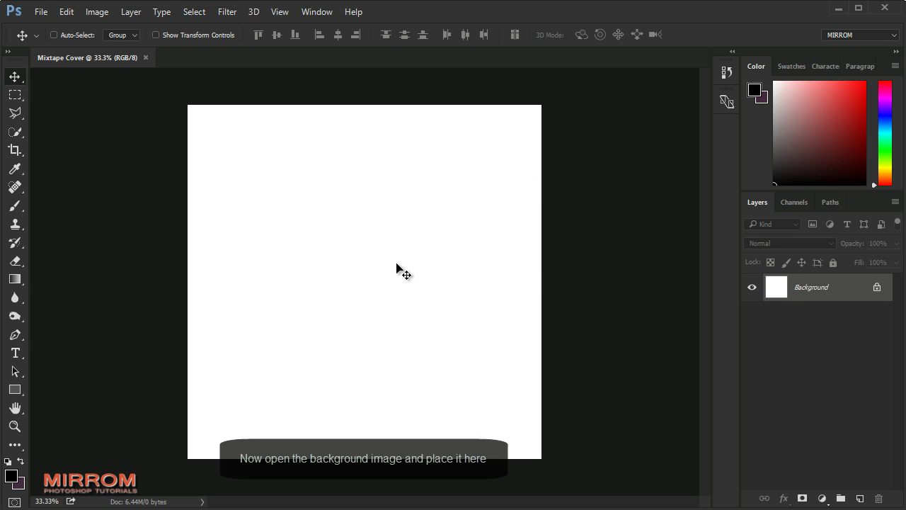
- Place the road photo, enlarged to span the canvas width across the lower part
click(41, 12)
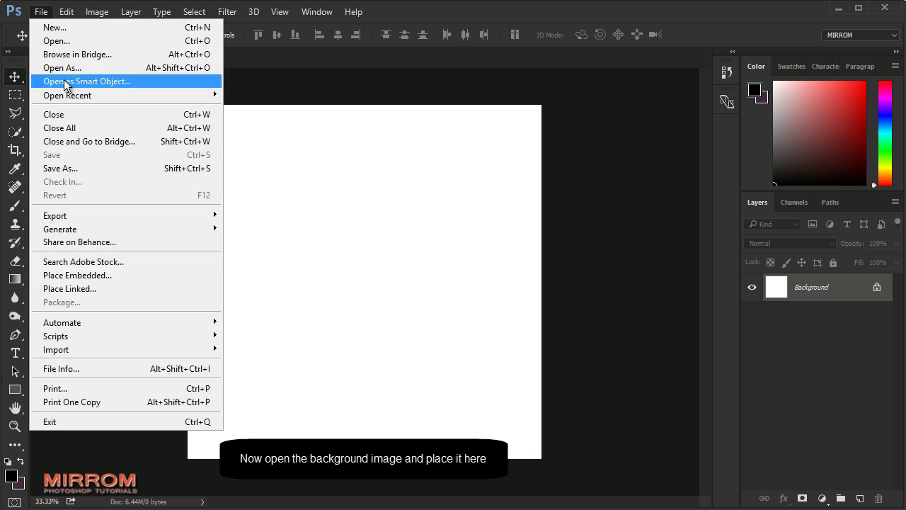
click(130, 275)
drag(398, 200, 398, 241)
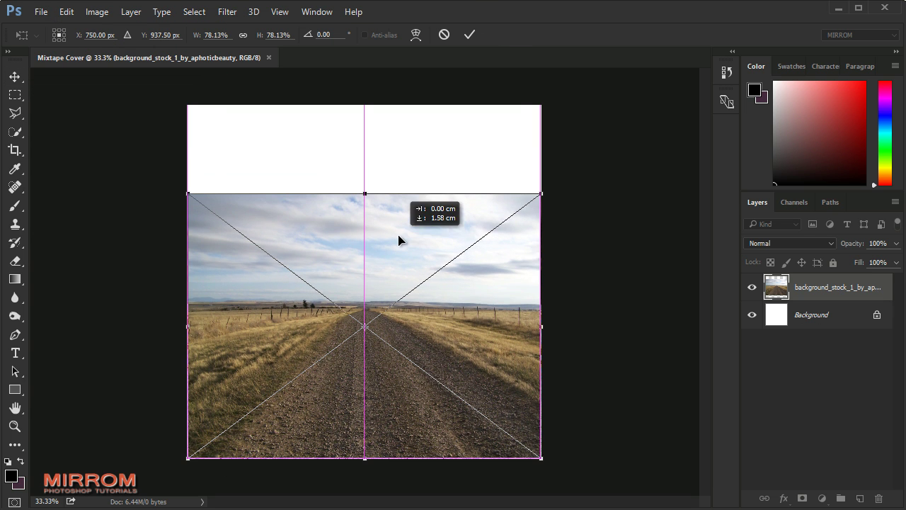
drag(188, 194, 181, 188)
drag(542, 188, 549, 183)
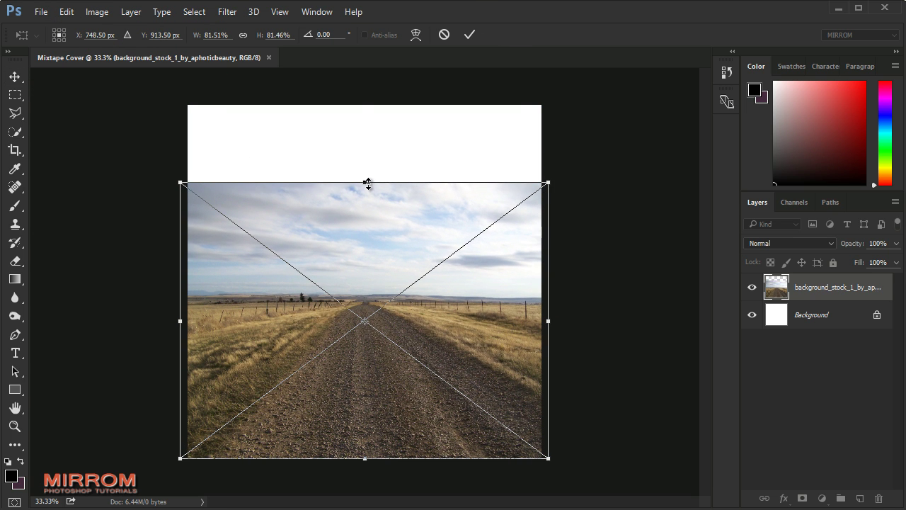
drag(369, 184, 366, 198)
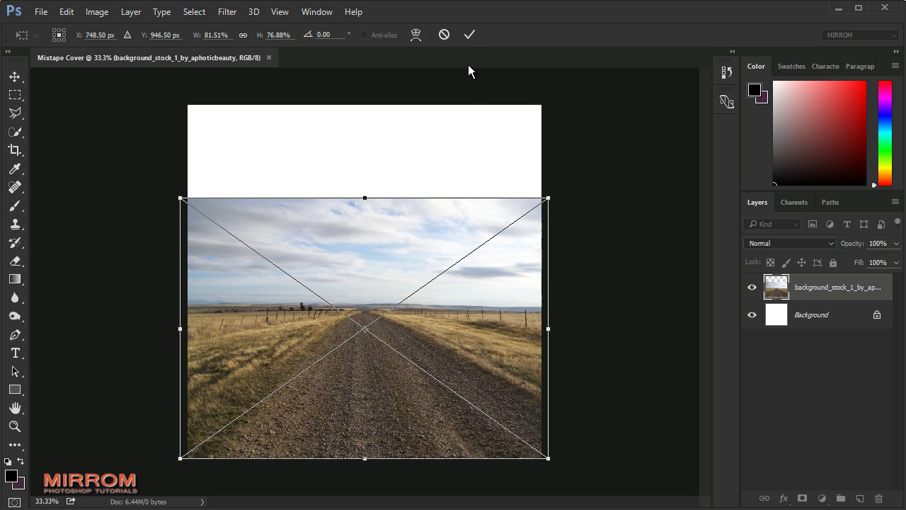
click(469, 34)
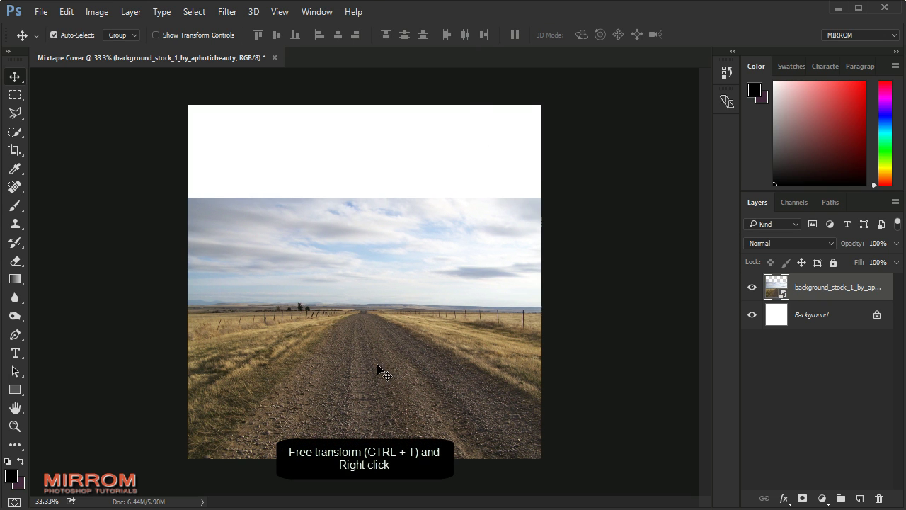
- Skew the road photo's lower-left corner slightly outward
key(ctrl+t)
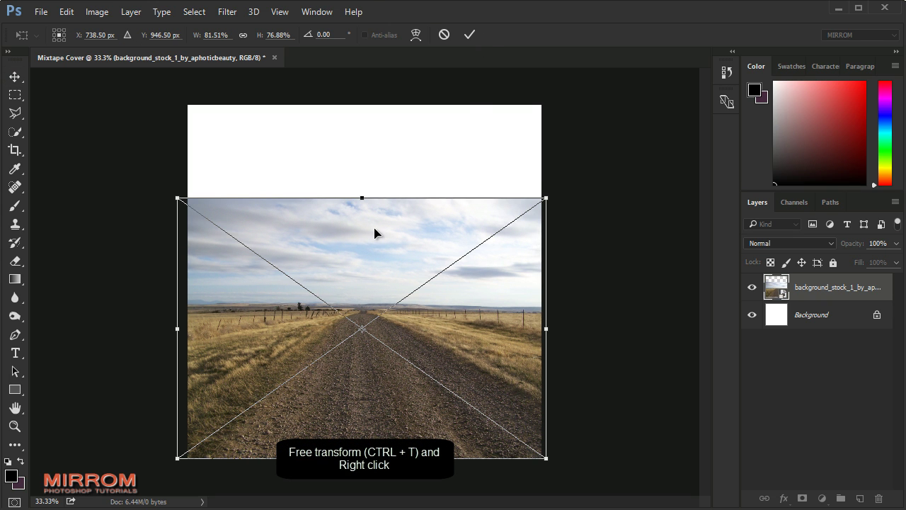
right_click(375, 228)
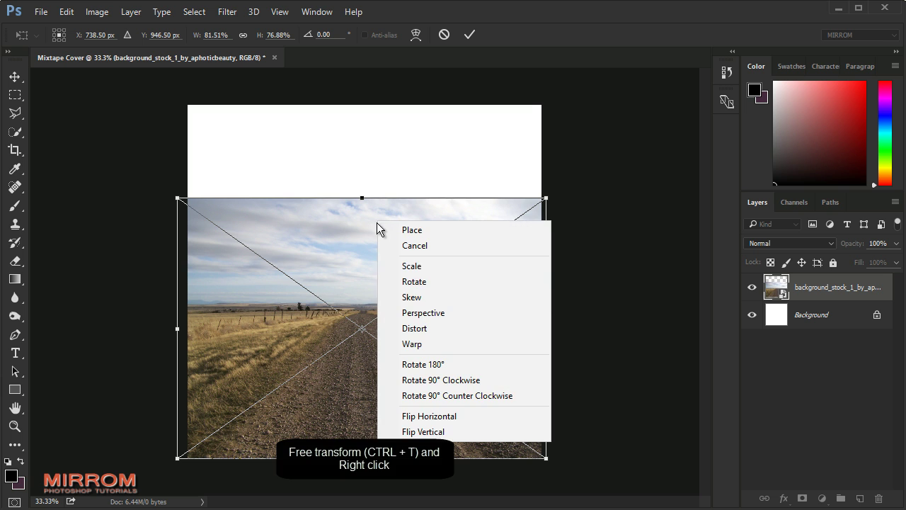
click(424, 300)
drag(180, 461, 170, 463)
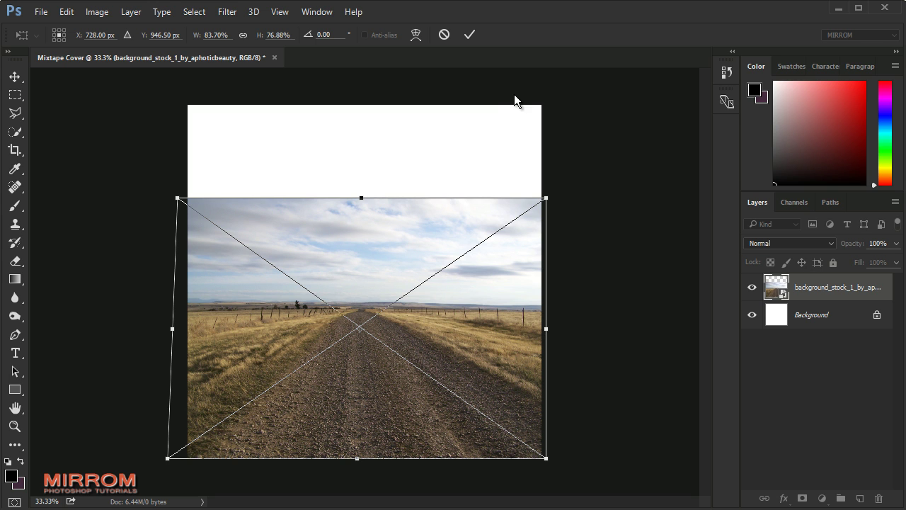
click(469, 35)
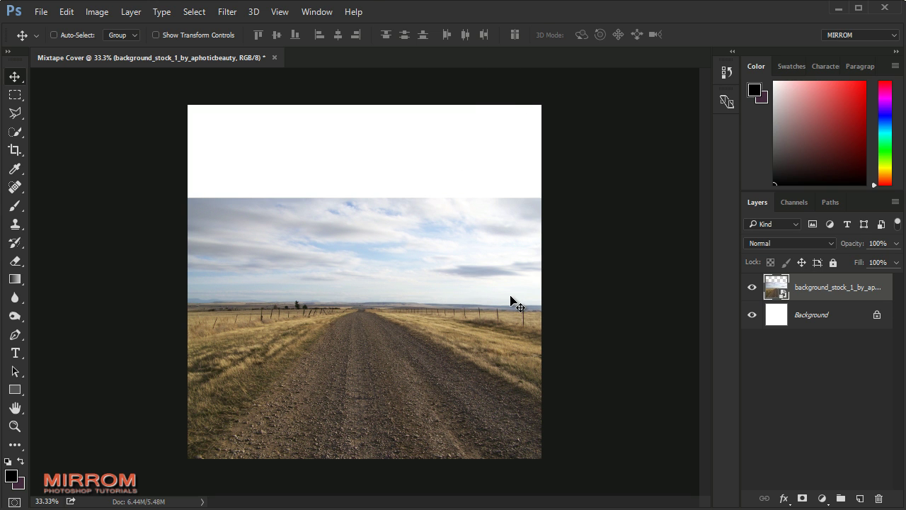
- Rasterize the road photo layer
right_click(866, 288)
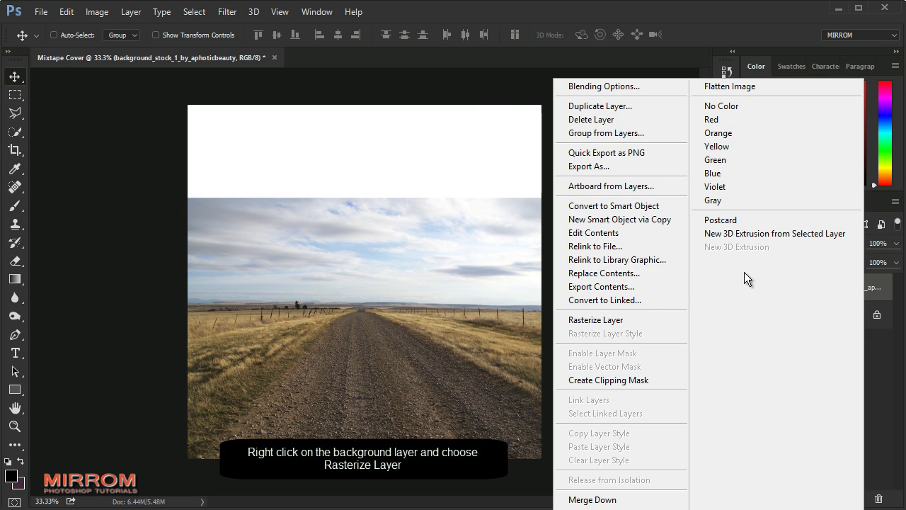
click(643, 325)
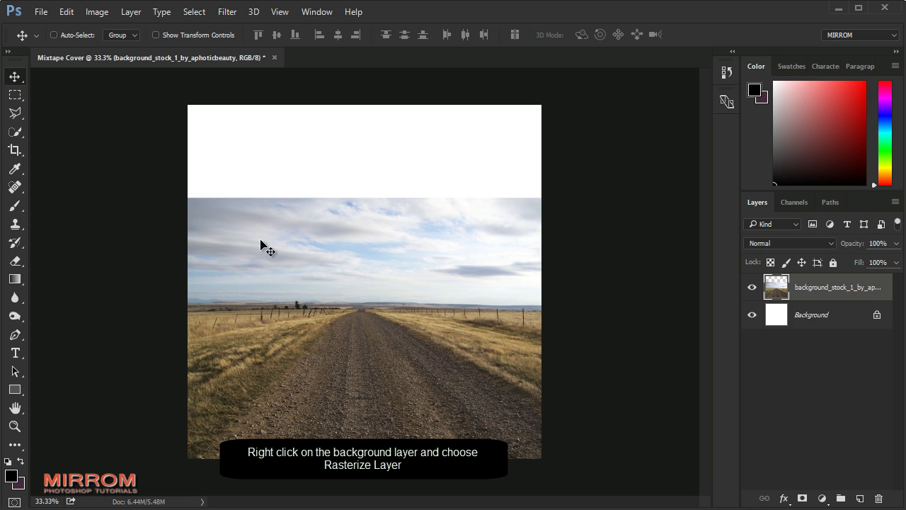
click(17, 104)
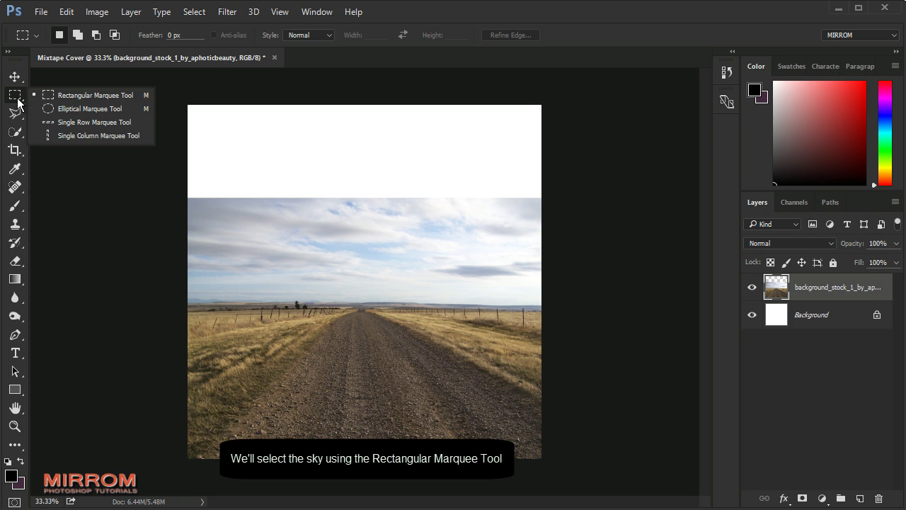
- Copy the photo's sky band onto its own layer and move it toward the top
click(65, 93)
mouse_move(189, 167)
mouse_down()
mouse_move(266, 225)
mouse_move(541, 282)
mouse_up()
right_click(401, 225)
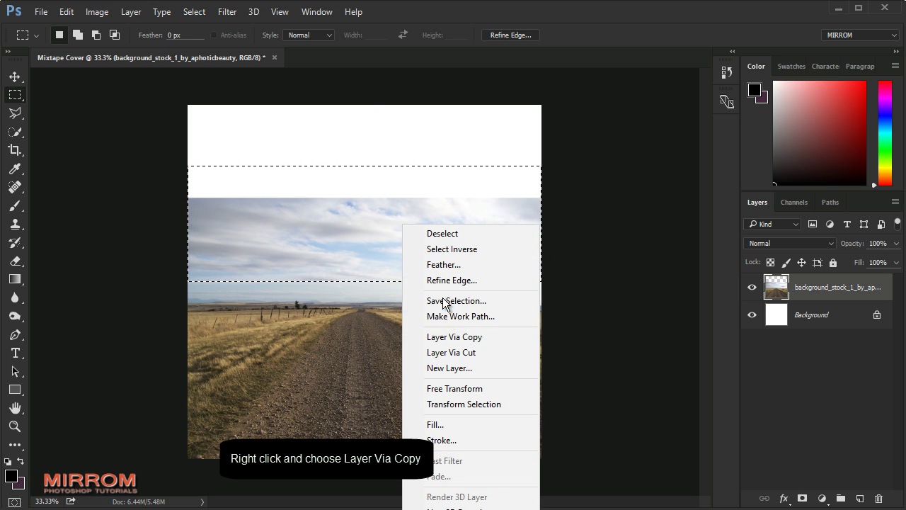
click(475, 339)
key(v)
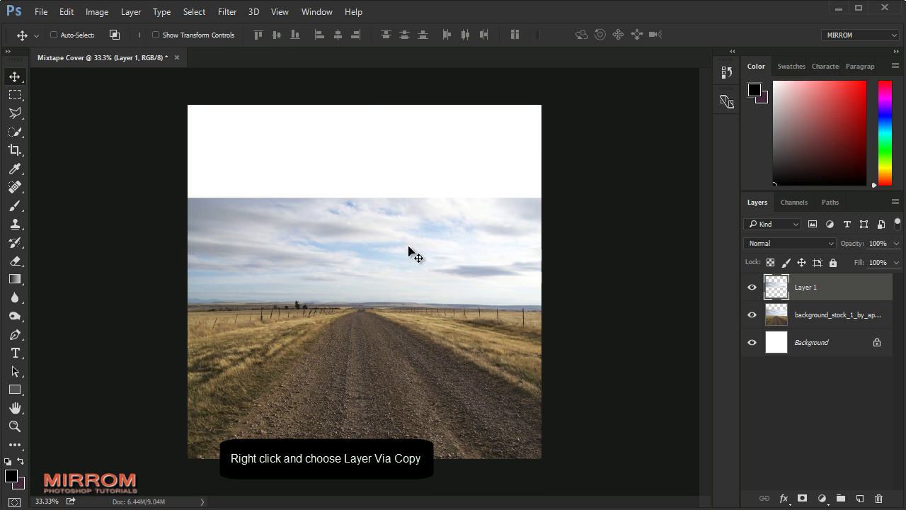
mouse_move(410, 253)
mouse_down()
mouse_move(403, 170)
mouse_move(427, 177)
mouse_up()
- Flip the sky copy horizontally and enlarge it to cover the white top strip
key(ctrl+t)
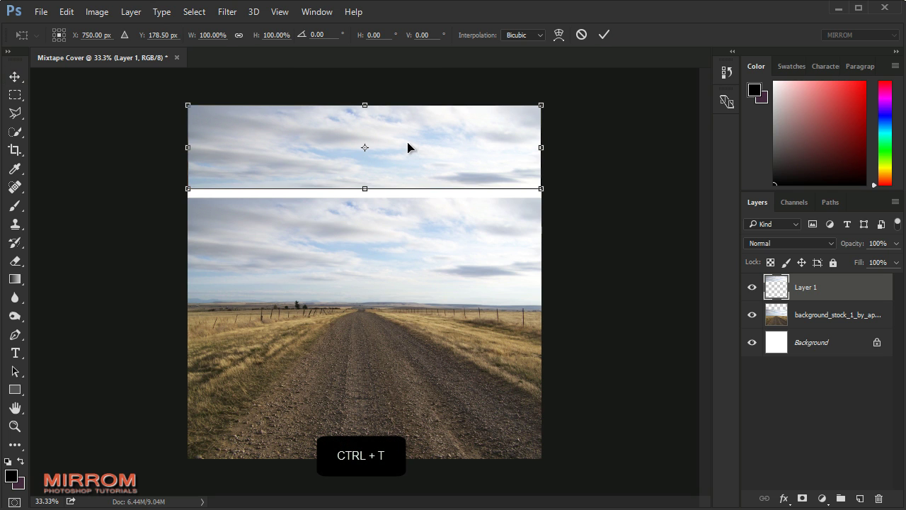
right_click(416, 128)
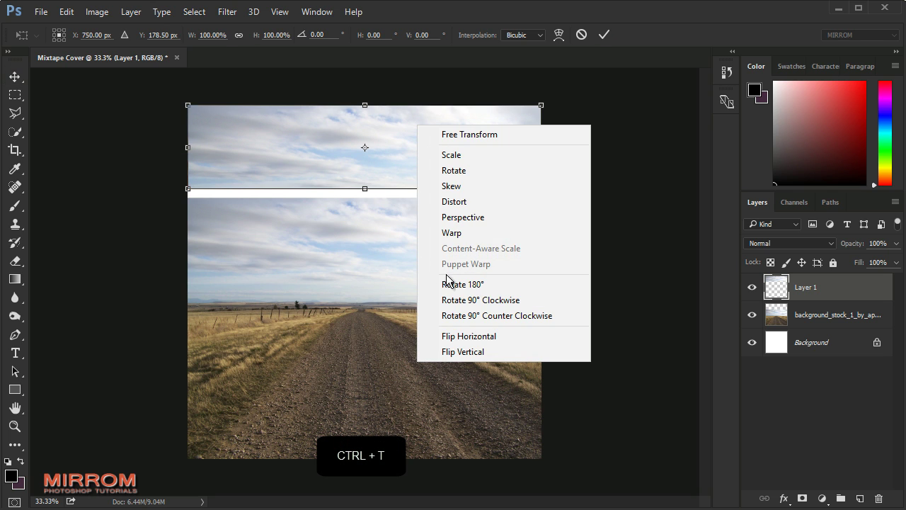
click(446, 334)
drag(188, 189, 177, 190)
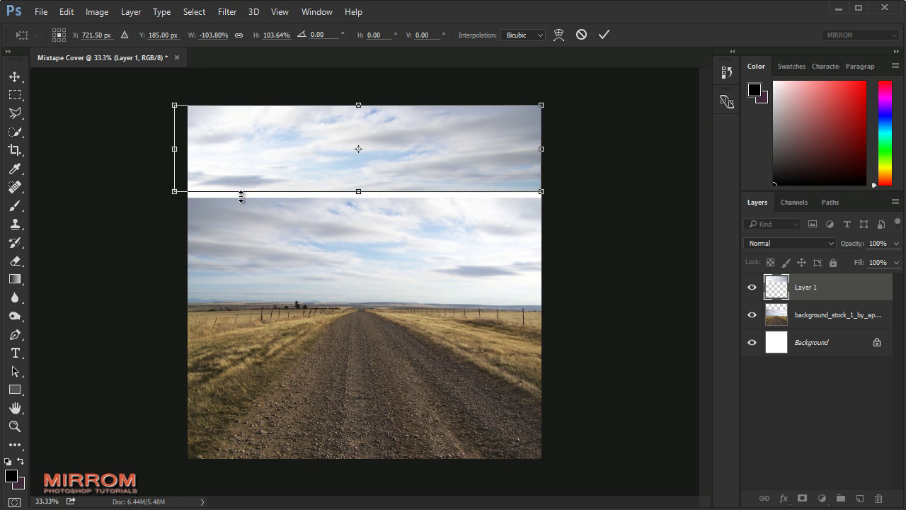
mouse_move(542, 189)
mouse_down()
mouse_move(551, 204)
mouse_move(589, 213)
mouse_up()
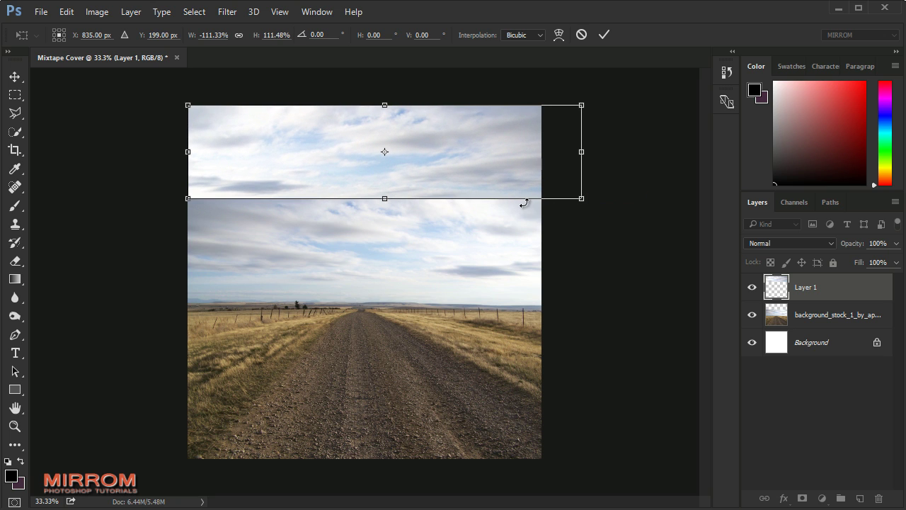
drag(385, 200, 386, 207)
drag(188, 210, 151, 220)
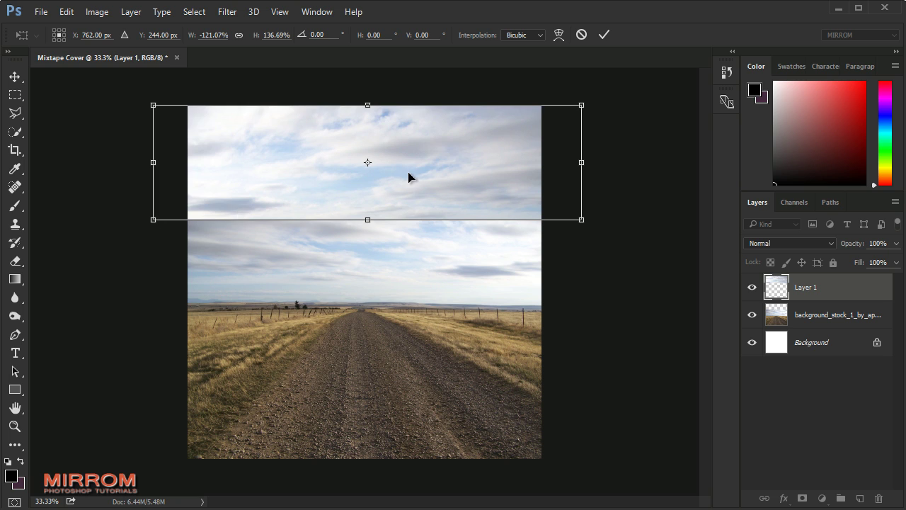
drag(409, 178, 393, 178)
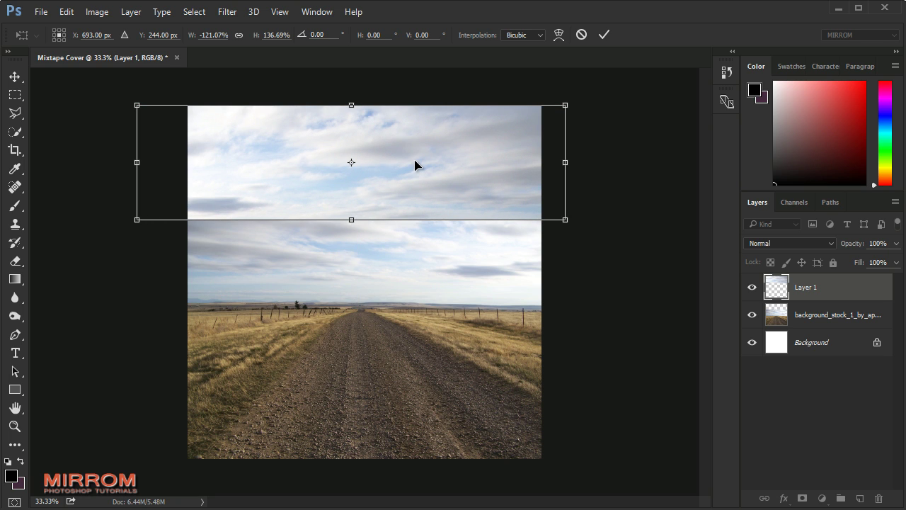
key(Return)
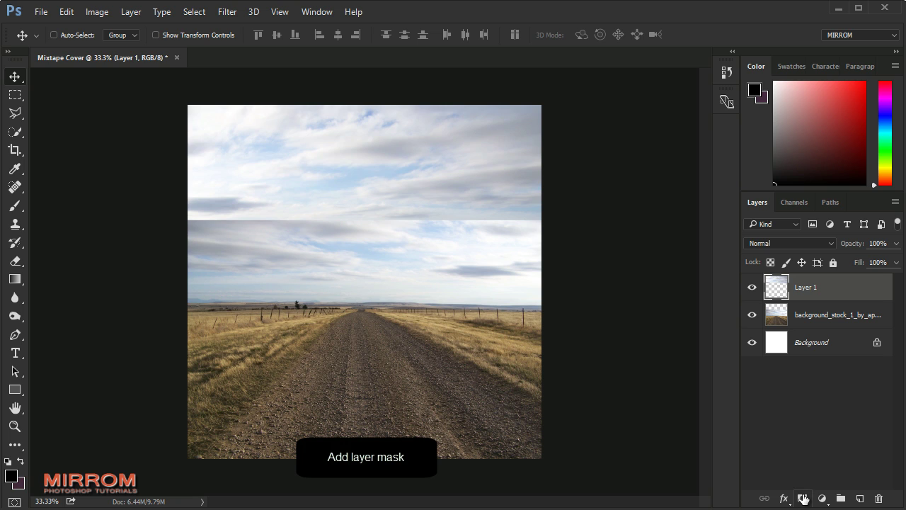
- Mask the sky copy and blend its seam into the road photo with gradients
click(805, 499)
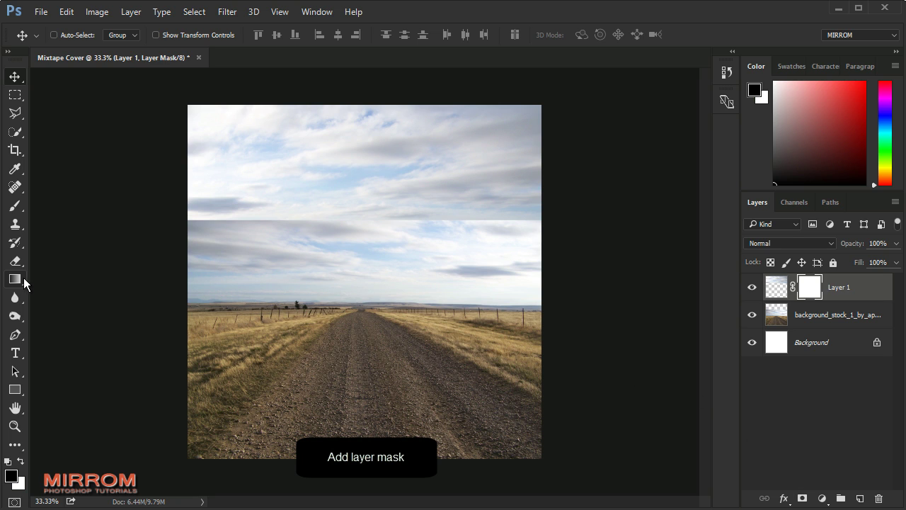
click(15, 278)
click(86, 282)
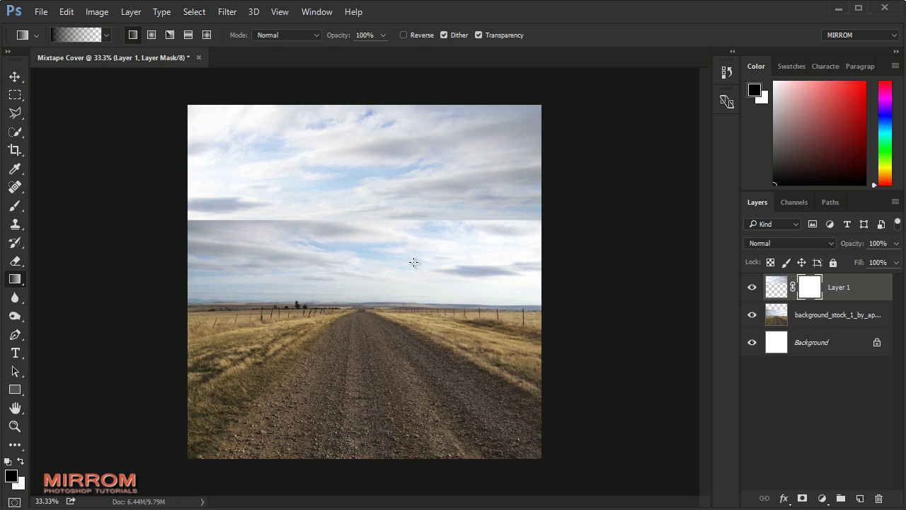
drag(413, 263, 411, 207)
drag(398, 248, 398, 176)
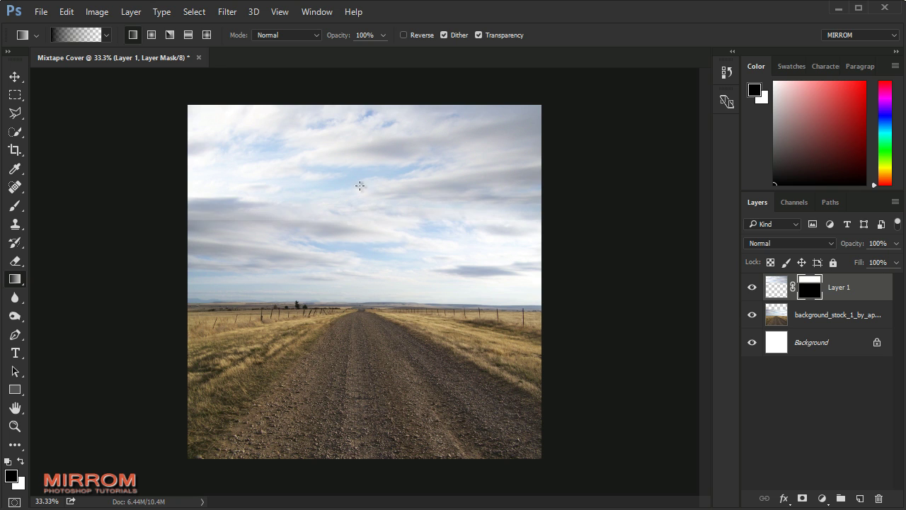
key(b)
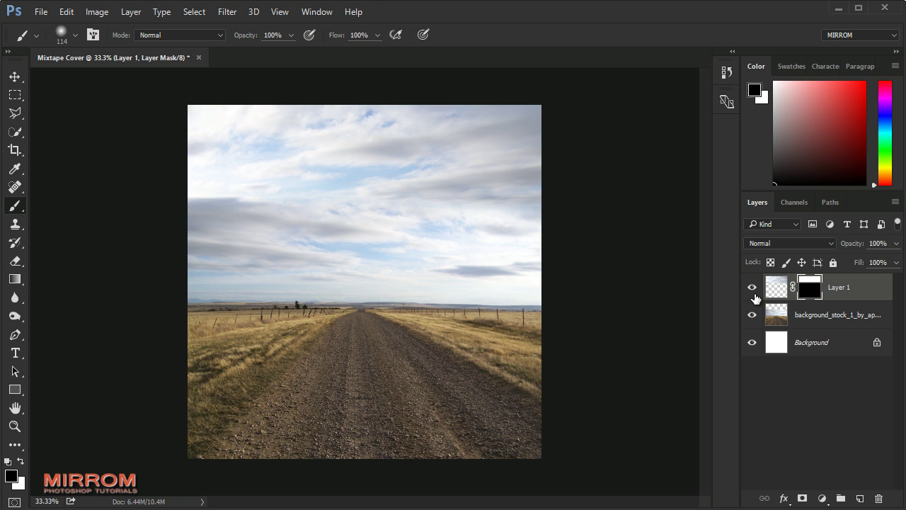
- Scale the road photo and Layer 1 together to about 105%
key(v)
click(833, 315)
shift+click(847, 290)
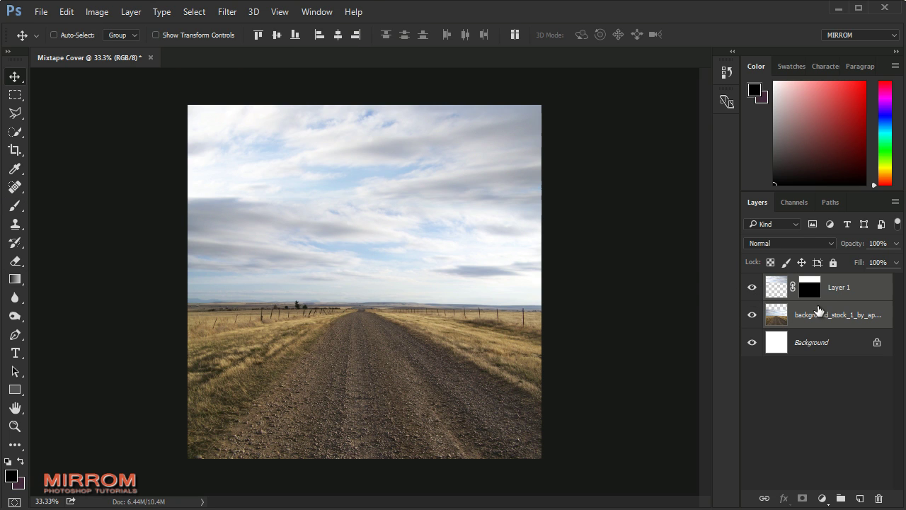
key(ctrl+t)
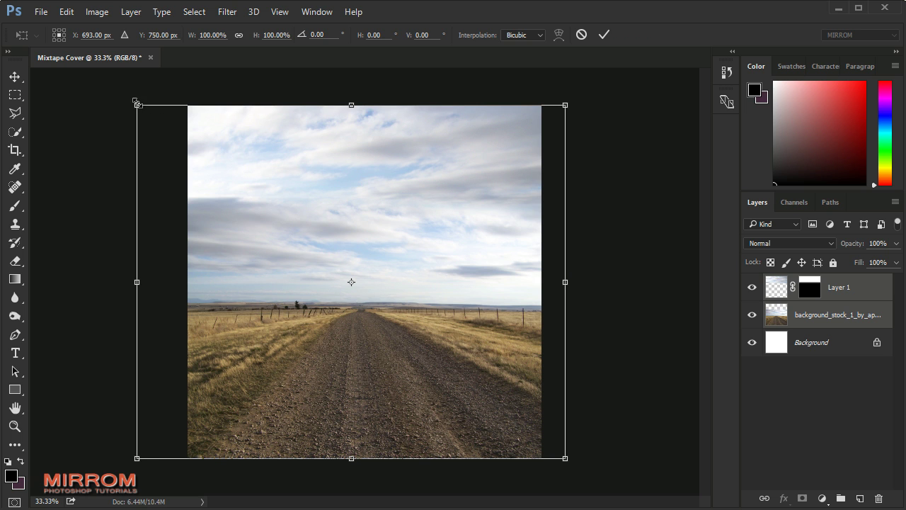
drag(136, 102, 124, 80)
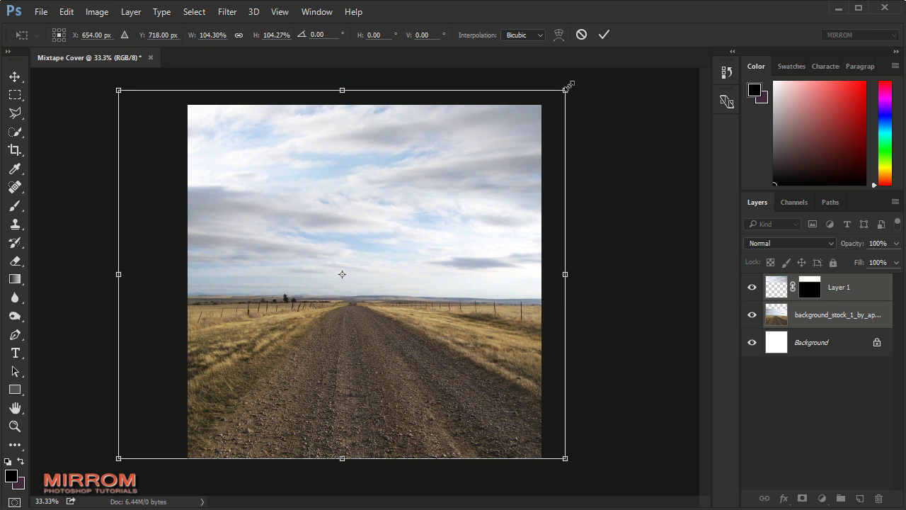
drag(566, 88, 571, 83)
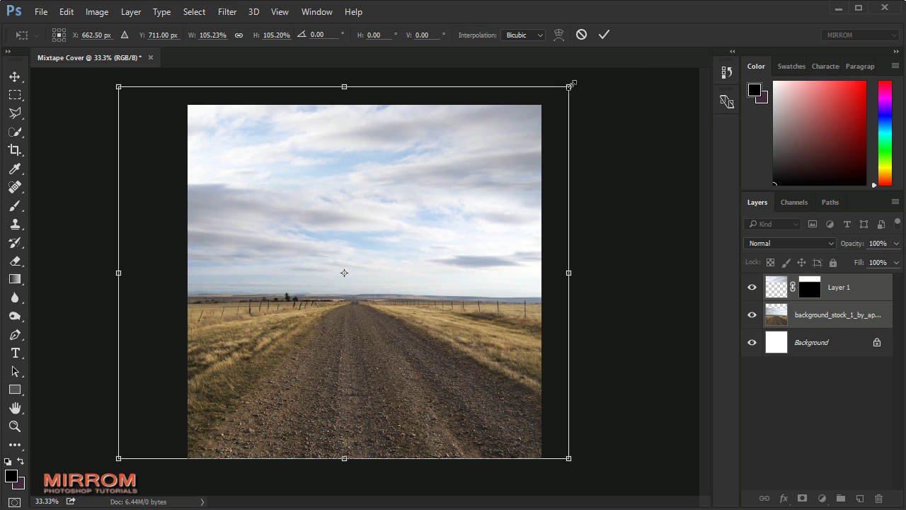
key(Return)
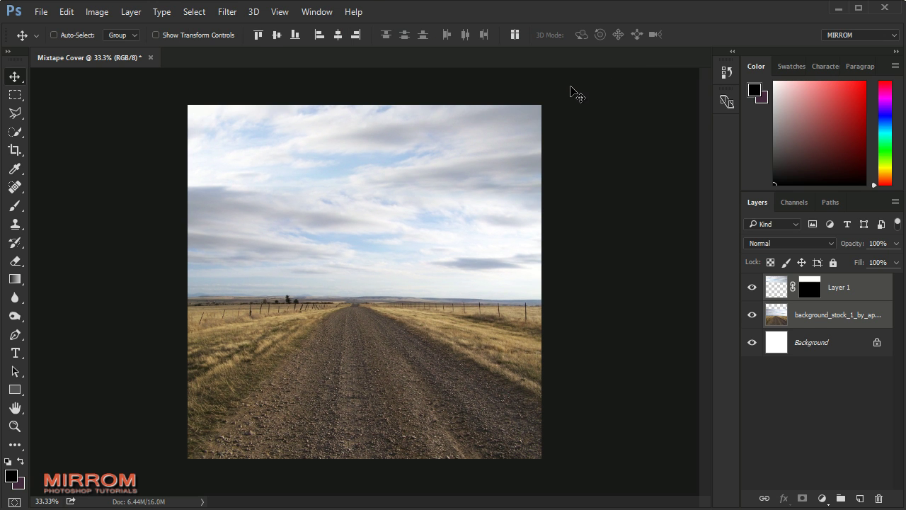
click(856, 285)
- Add a Hue/Saturation layer with Saturation -44 and Lightness -12
click(822, 499)
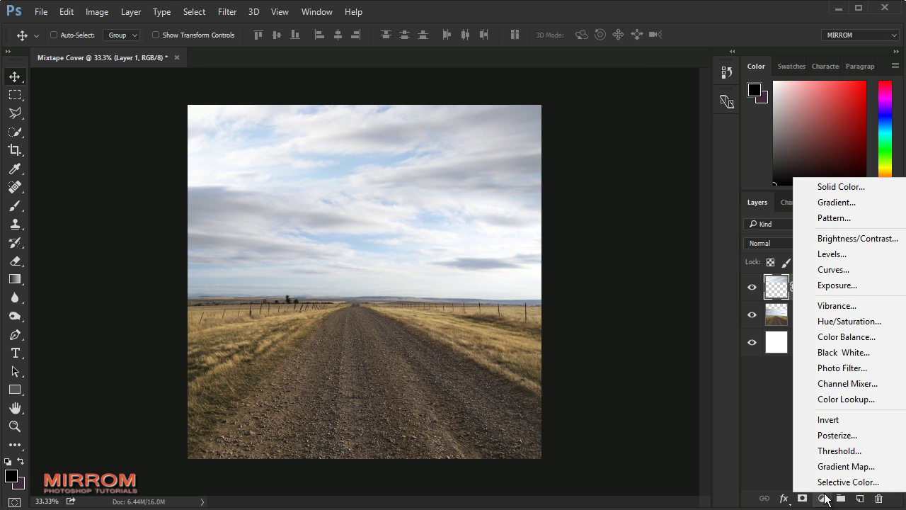
click(847, 323)
drag(115, 117, 609, 118)
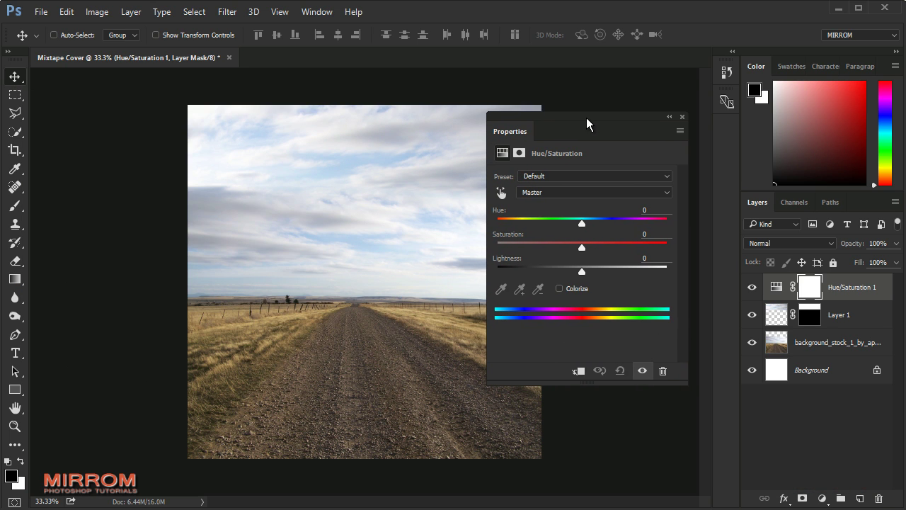
drag(587, 244, 562, 244)
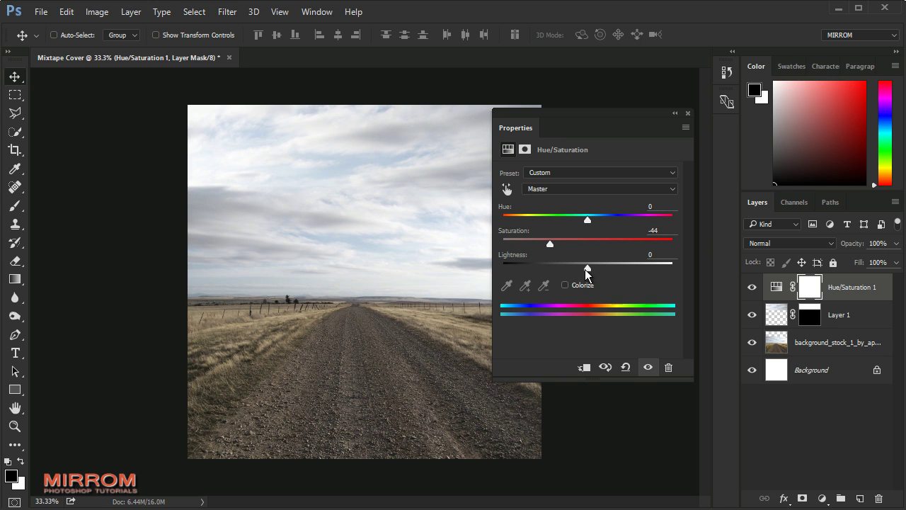
drag(585, 269, 578, 268)
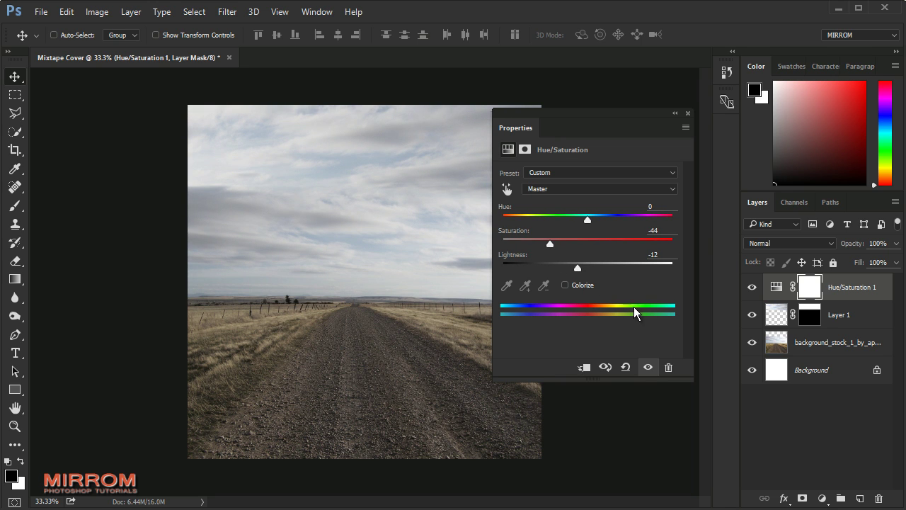
- Add a Gradient Map and set its left stop to orange c5904e
click(822, 498)
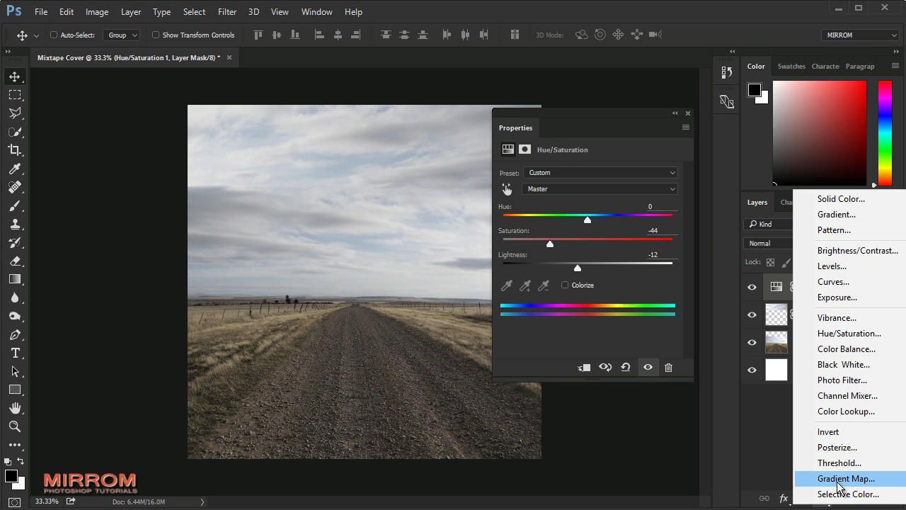
click(838, 481)
click(533, 181)
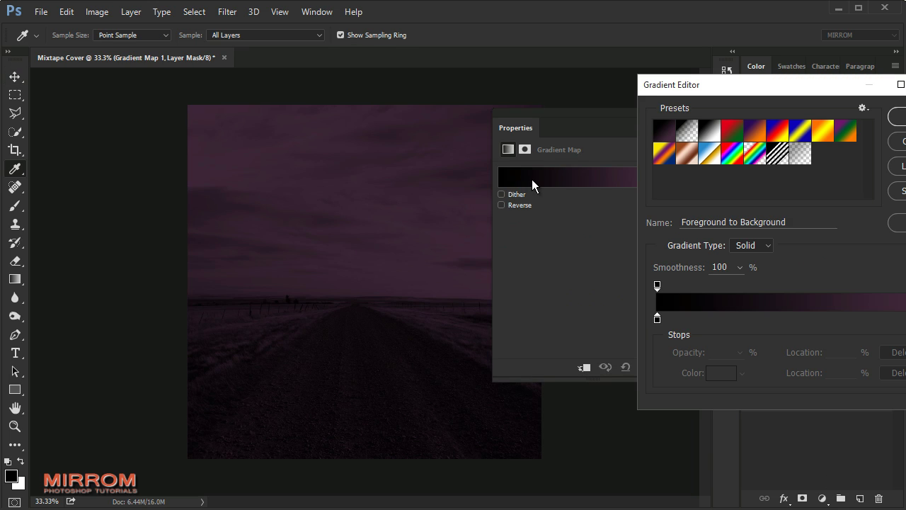
drag(651, 89, 592, 97)
click(595, 330)
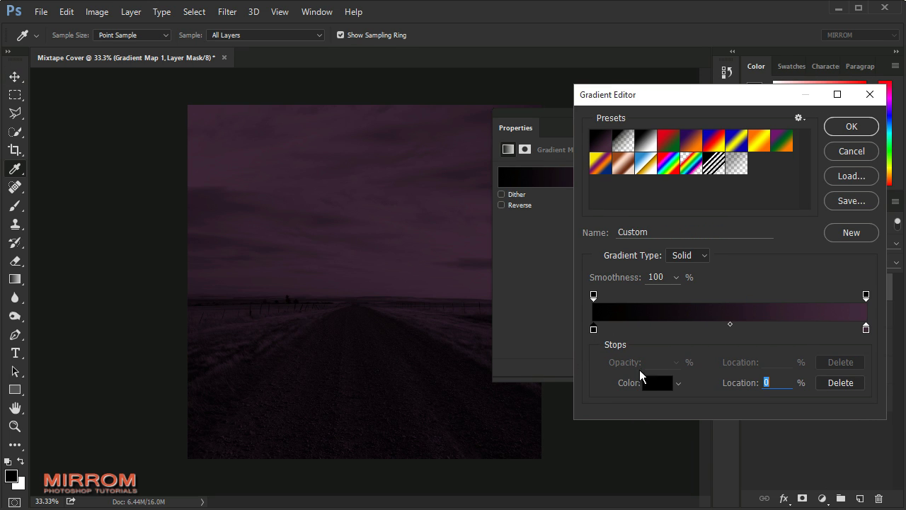
click(657, 383)
drag(631, 187, 587, 182)
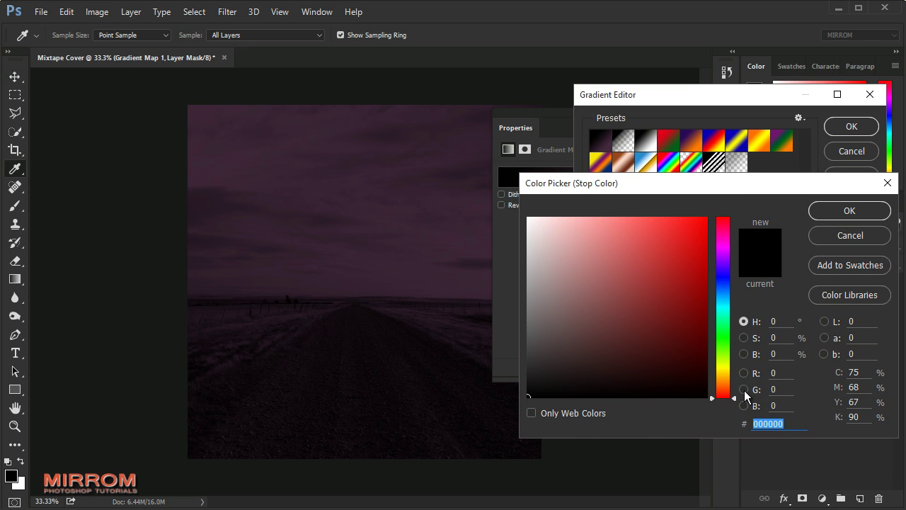
text(c5)
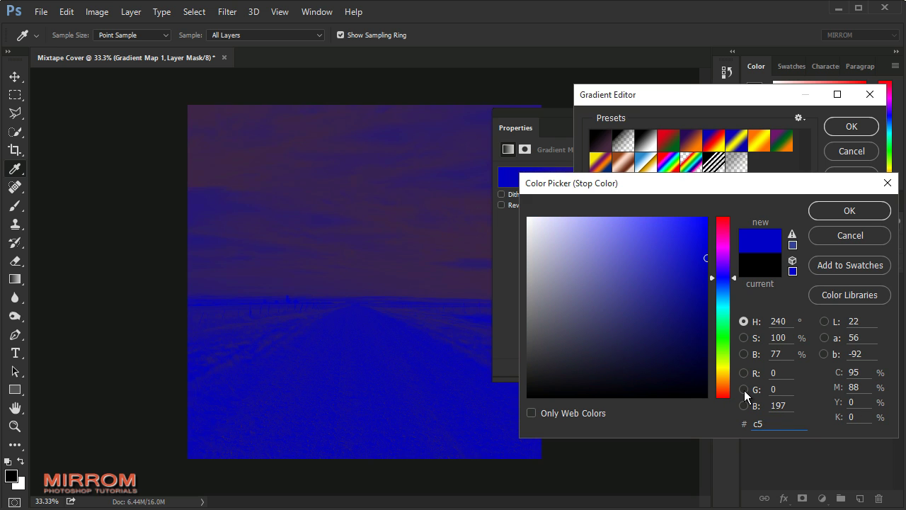
text(904e)
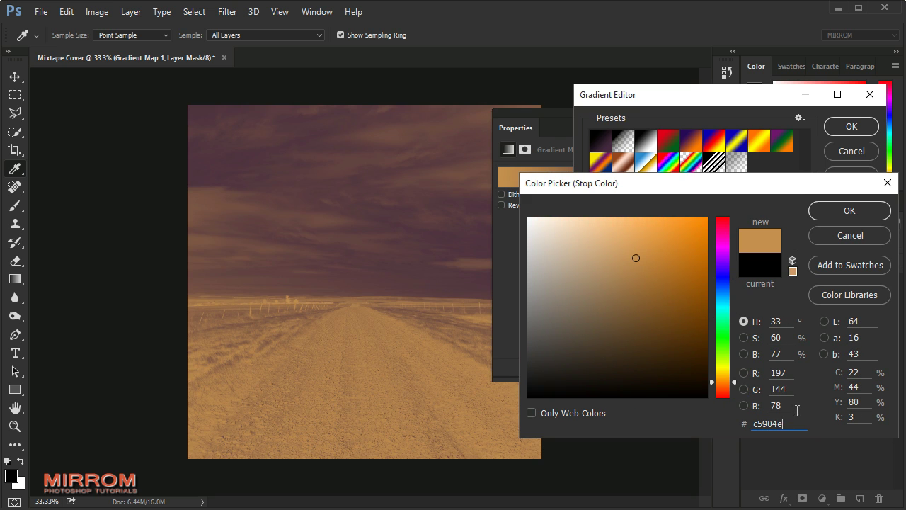
drag(784, 424, 748, 428)
key(Return)
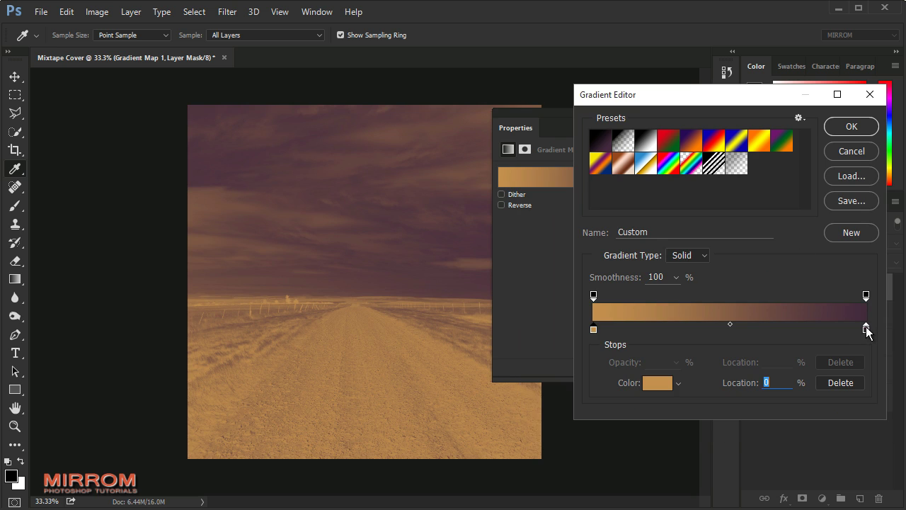
- Keep the right stop purple 432a3d, reverse the gradient map, and blend it as Lighten
click(866, 327)
click(657, 382)
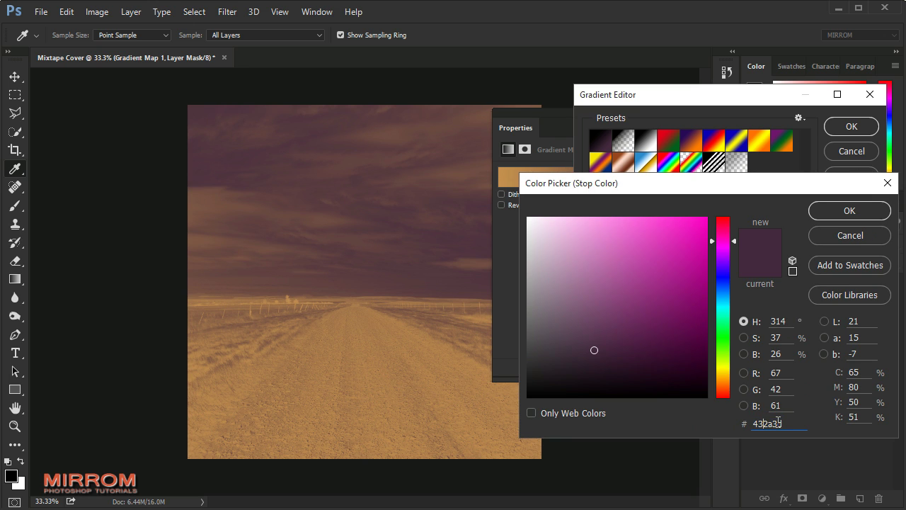
click(836, 216)
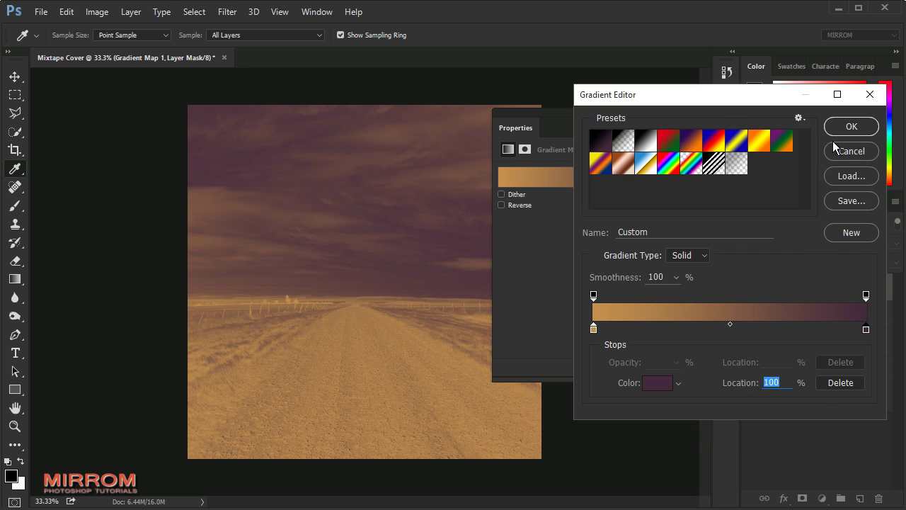
click(839, 129)
click(502, 205)
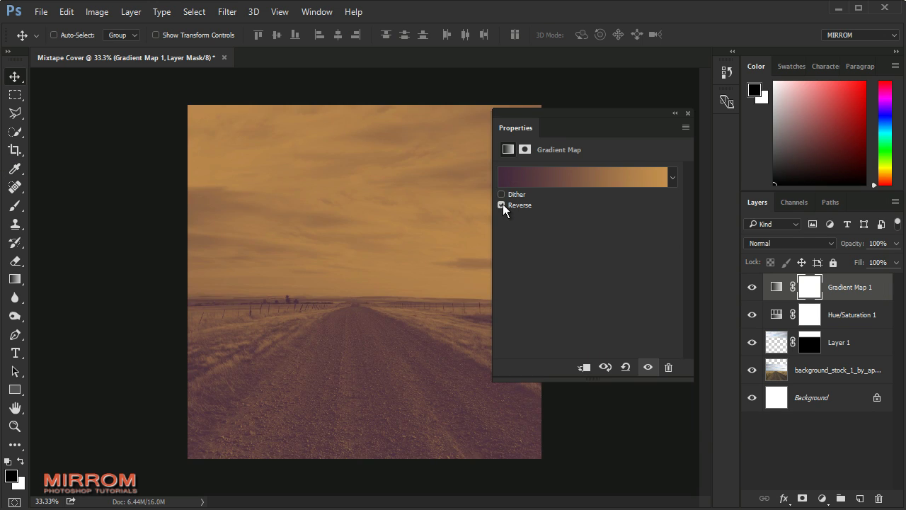
click(779, 243)
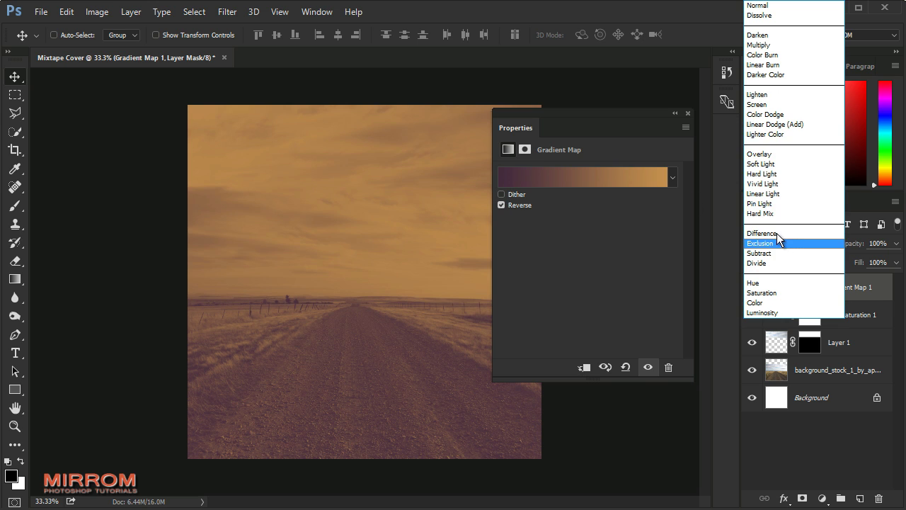
click(768, 96)
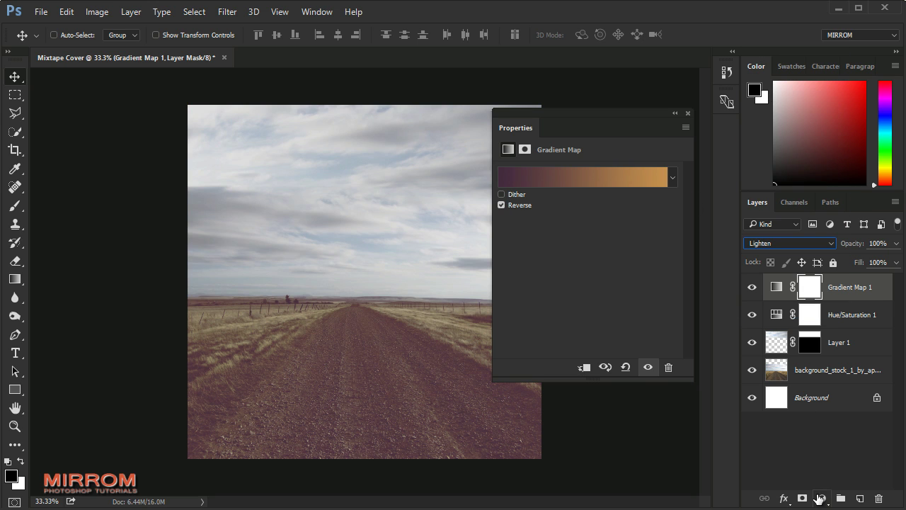
click(819, 498)
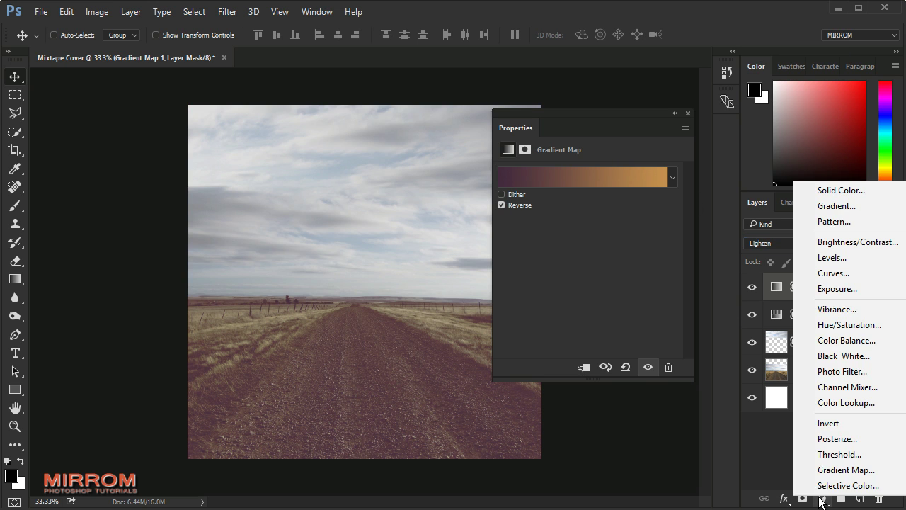
- Add a Gradient Fill layer and set its left stop to purple 432a3d
click(834, 207)
click(643, 193)
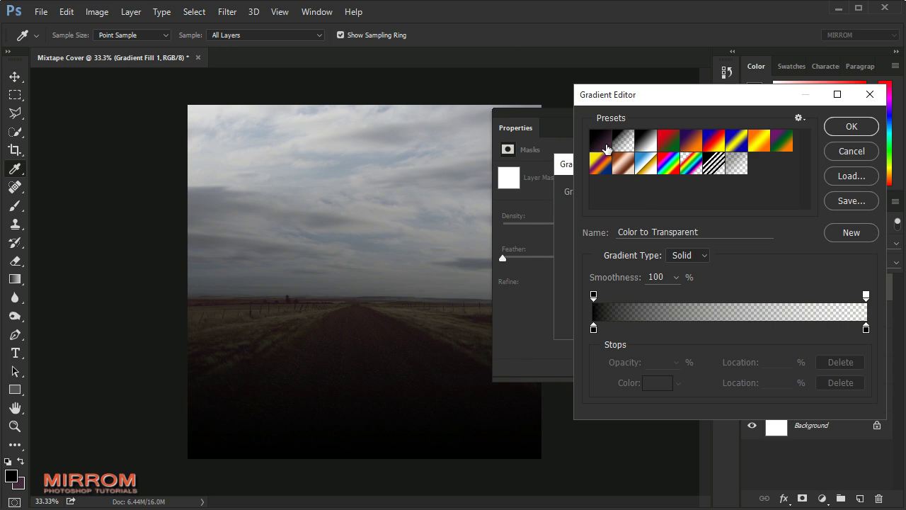
click(600, 140)
click(594, 328)
click(866, 328)
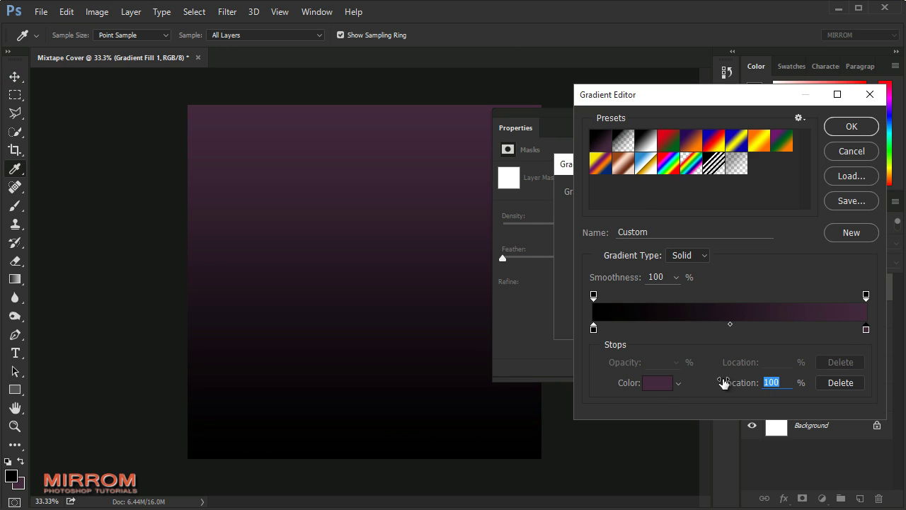
click(665, 381)
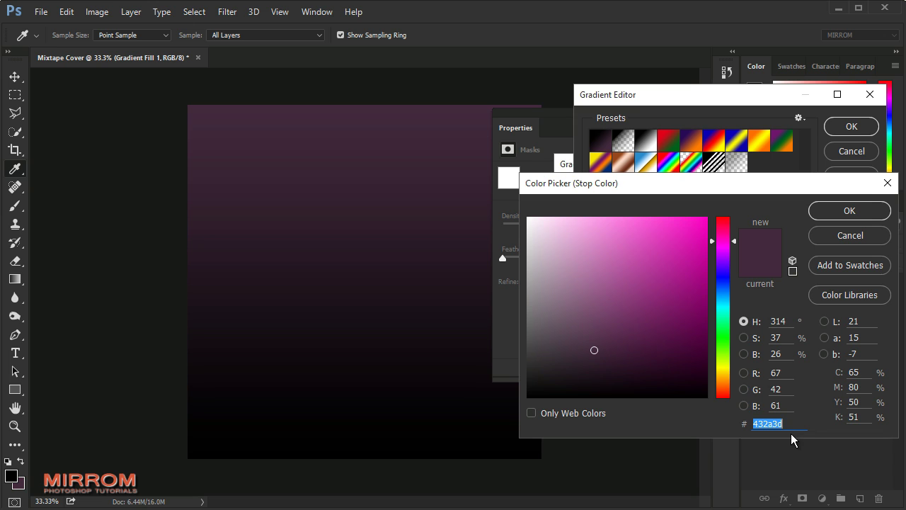
click(828, 213)
click(594, 329)
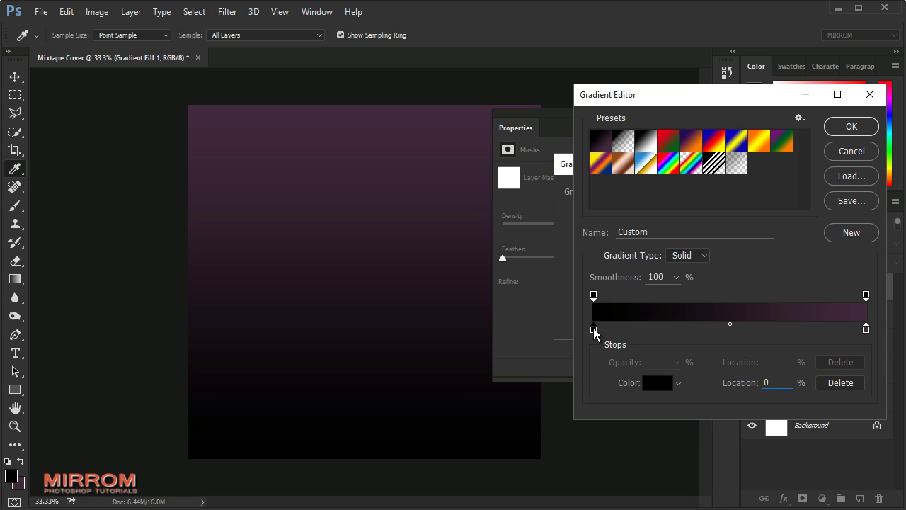
click(662, 384)
text(432a3d)
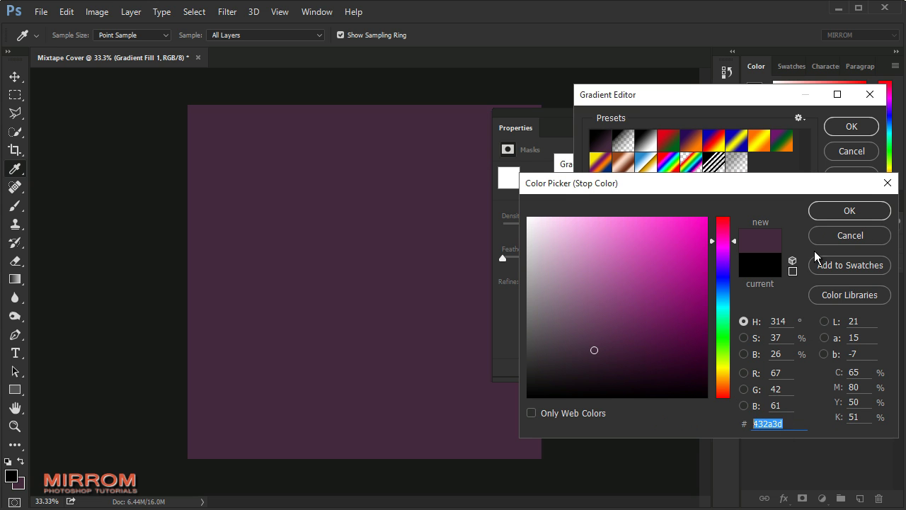
click(850, 210)
- Set the gradient's right stop to tan ca9d61
click(865, 330)
click(666, 383)
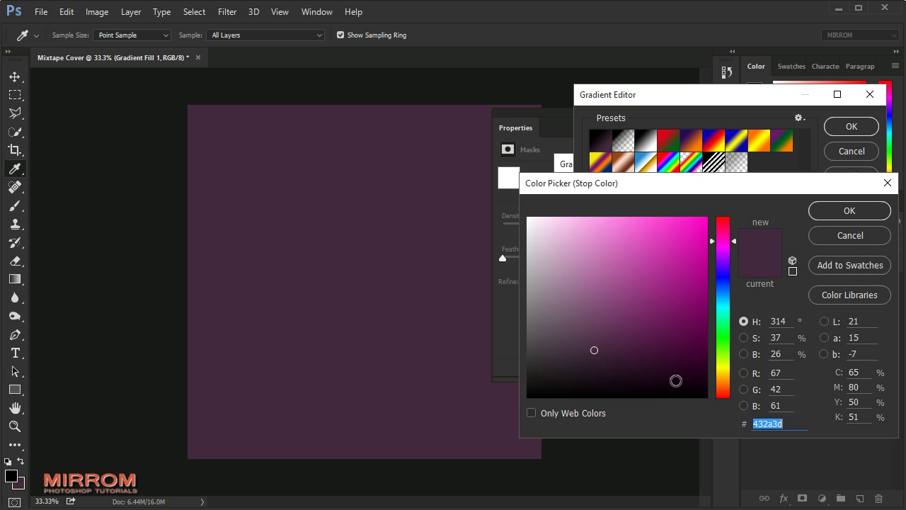
text(c)
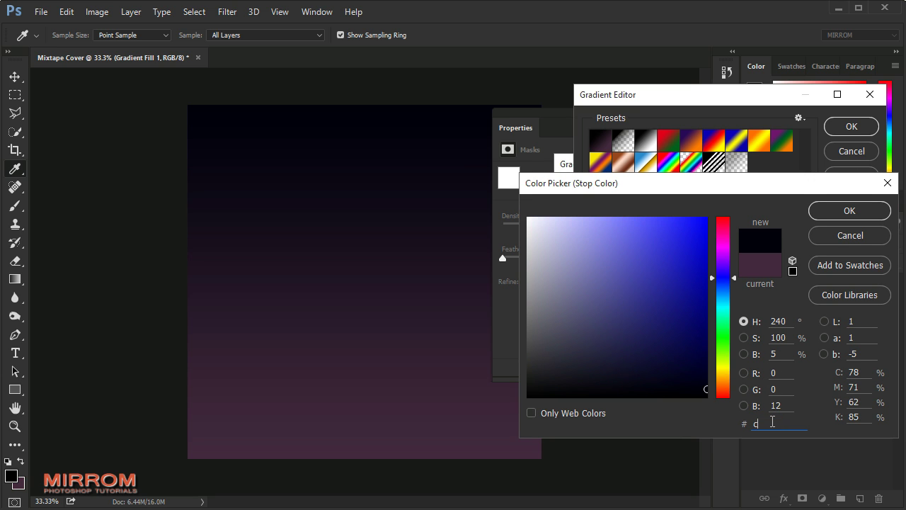
text(a9d61)
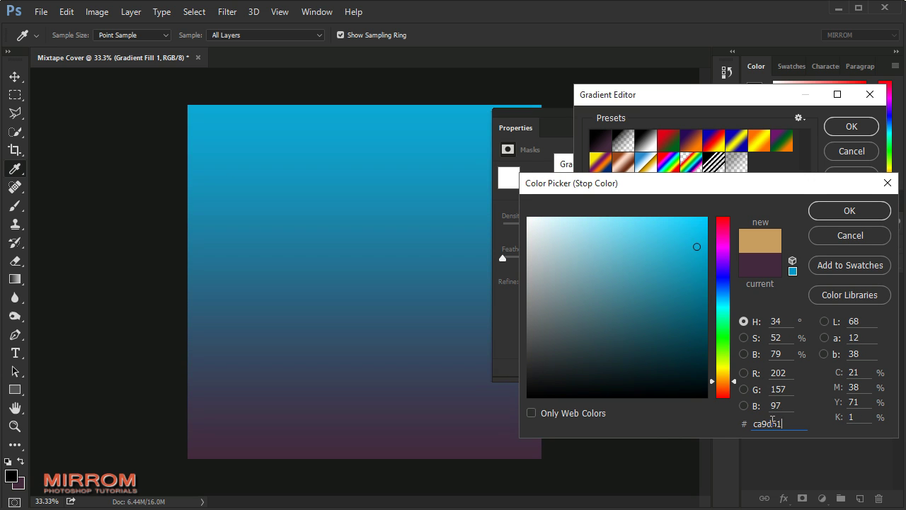
click(833, 206)
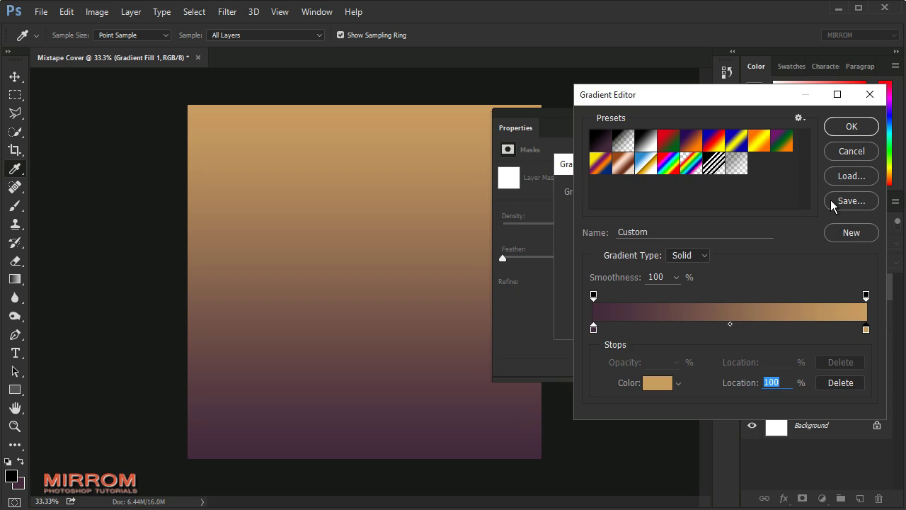
click(833, 127)
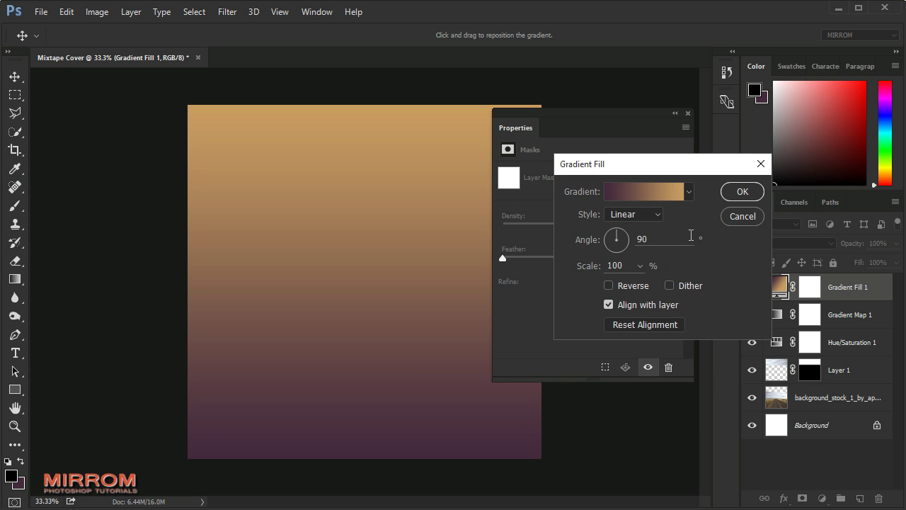
- Set the gradient fill to 0° angle, reversed, in Overlay blend mode
click(626, 239)
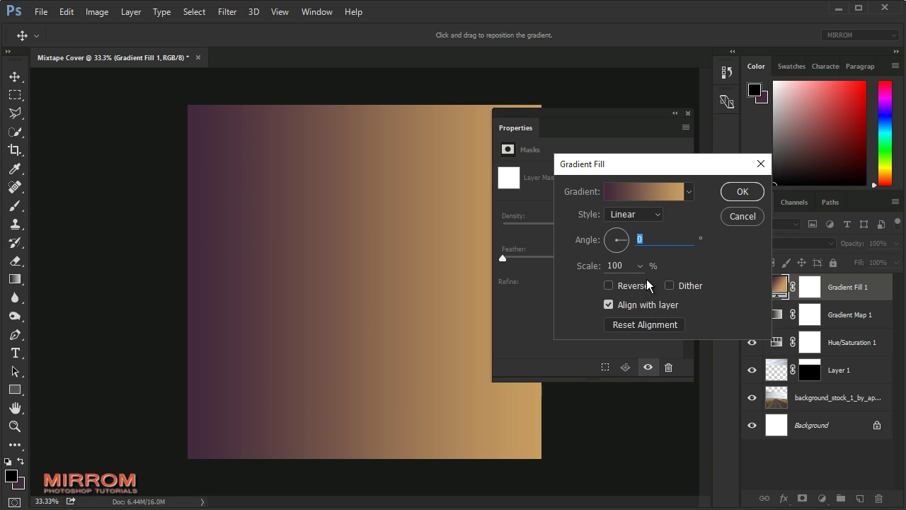
click(609, 285)
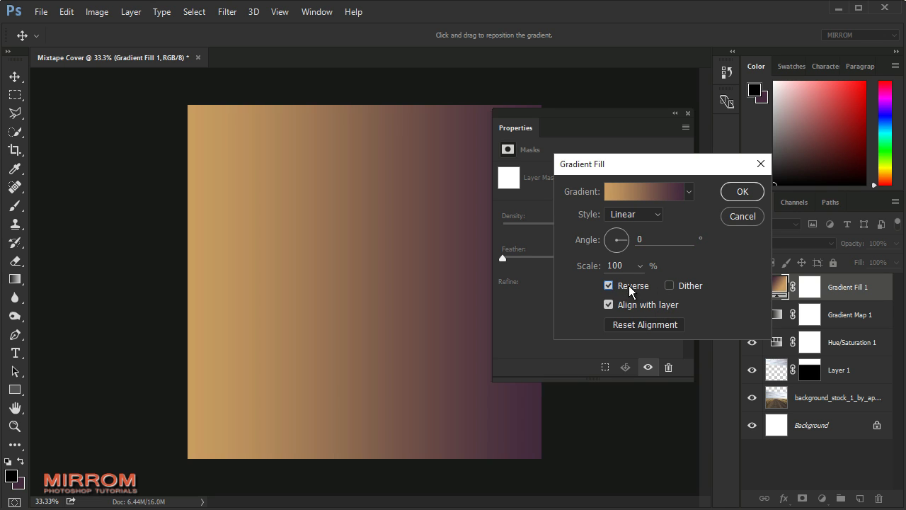
click(729, 198)
click(772, 244)
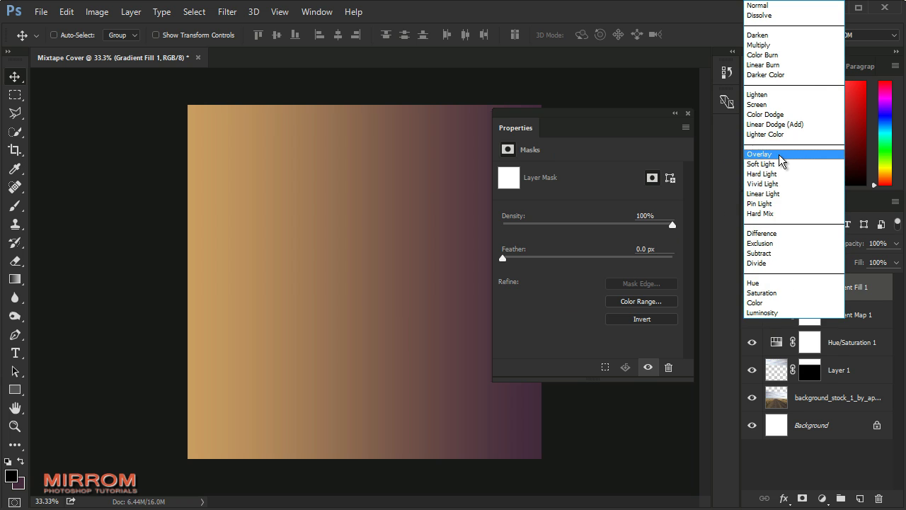
click(760, 154)
click(688, 113)
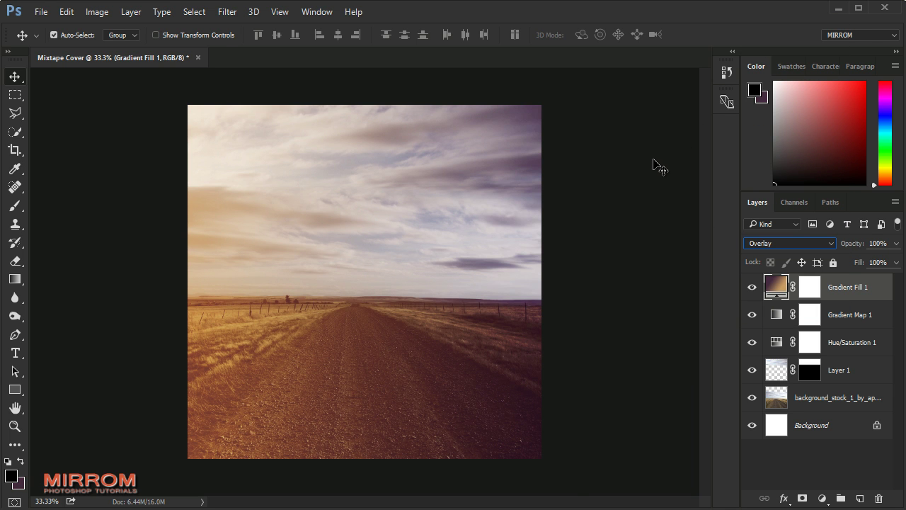
key(ctrl+0)
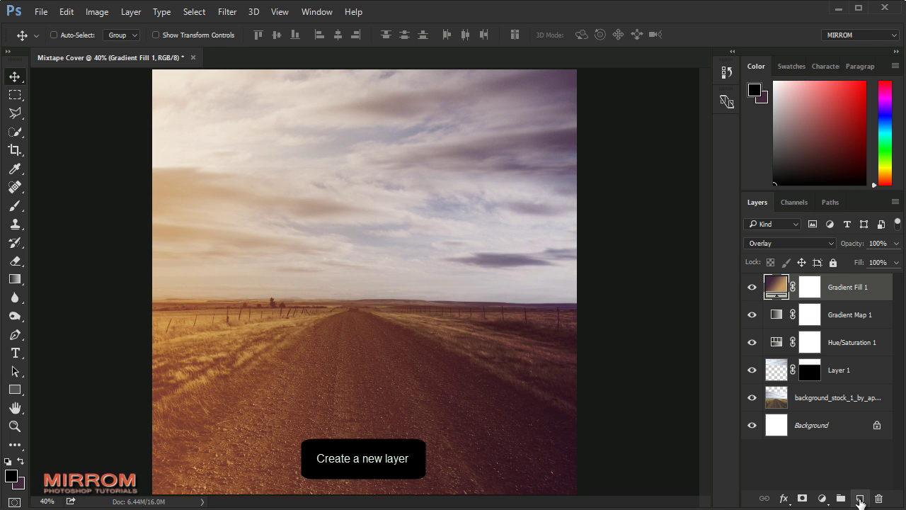
- Add a new layer with tan ca9d61 foreground and a Foreground to Transparent gradient
click(860, 499)
click(10, 475)
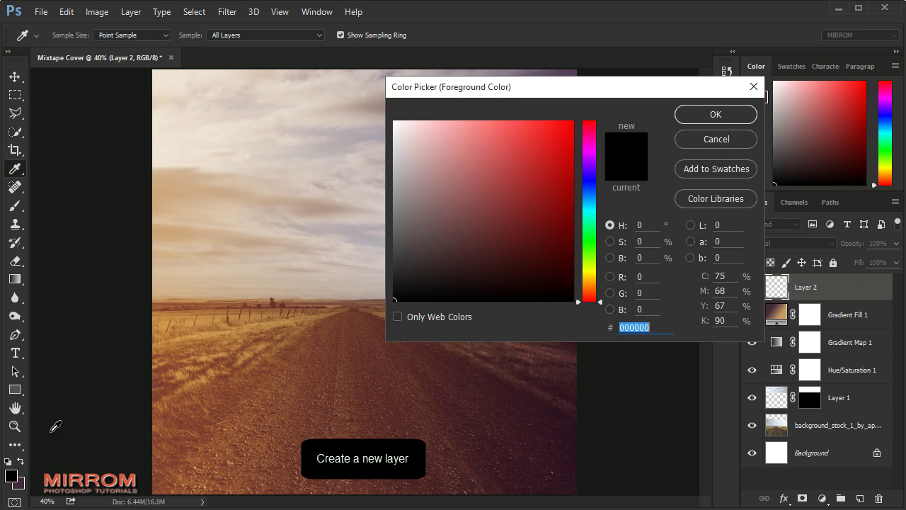
text(ca9d61)
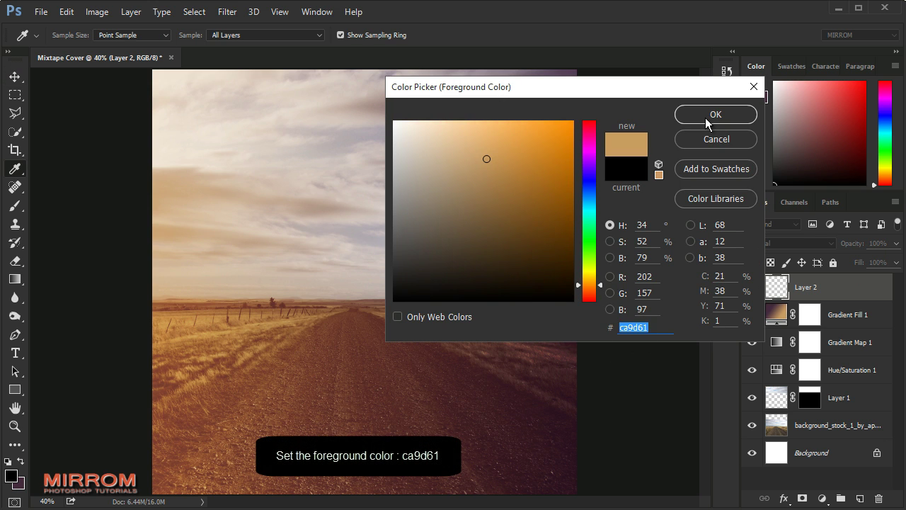
click(715, 114)
click(15, 278)
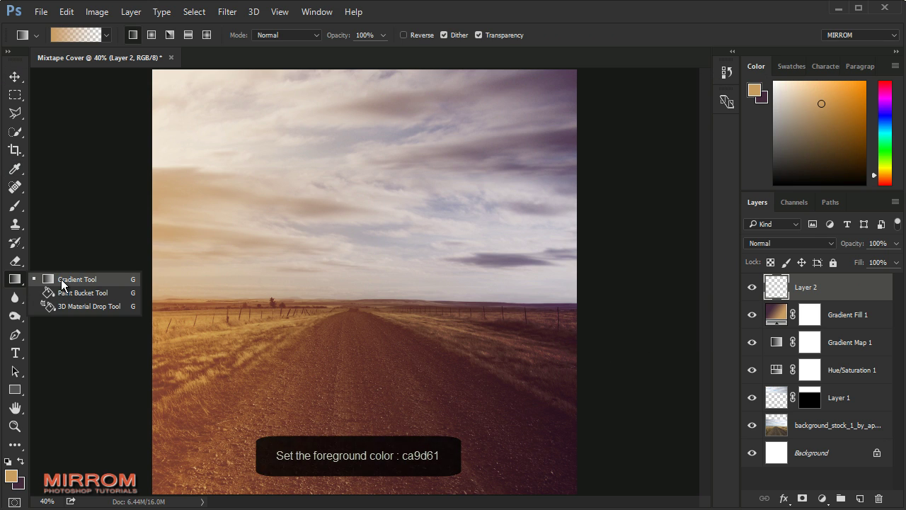
click(61, 280)
click(84, 34)
drag(576, 97, 240, 97)
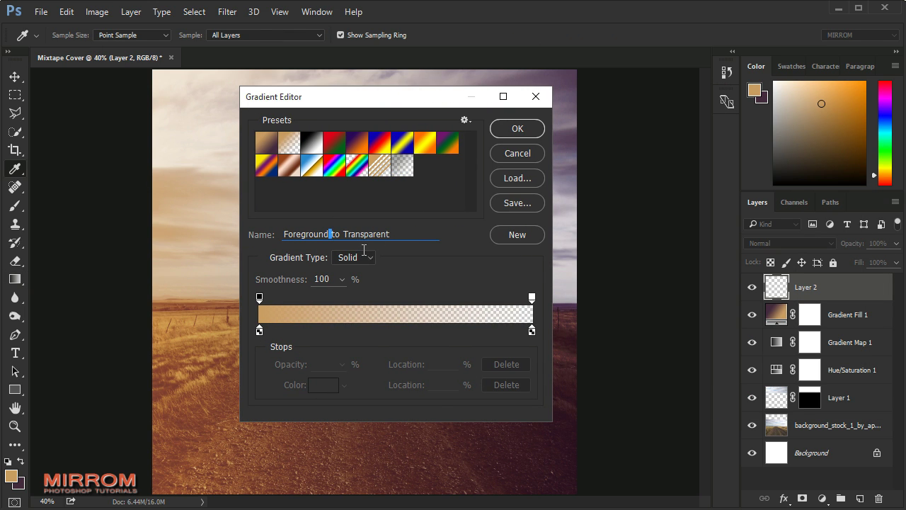
click(518, 128)
- Draw the tan gradient in from the left edge and blend Layer 2 as Overlay
drag(138, 308, 414, 310)
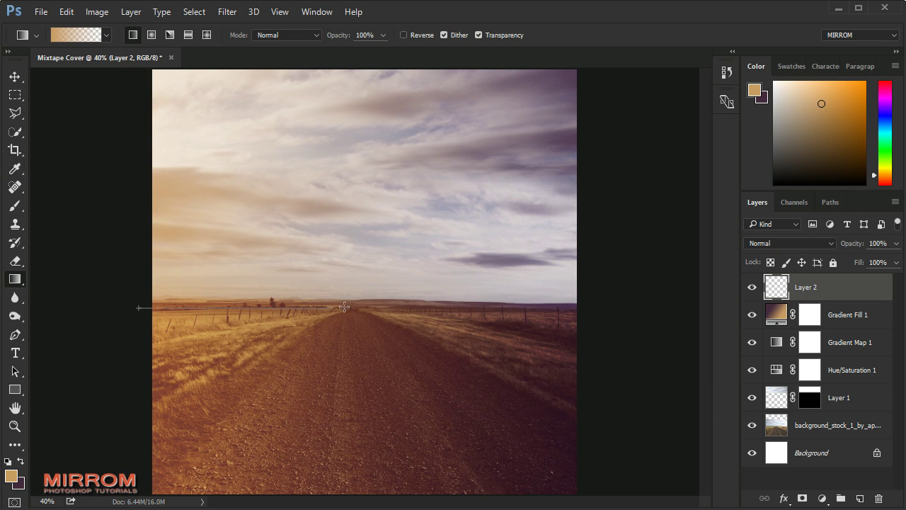
key(ctrl+z)
drag(129, 297, 394, 297)
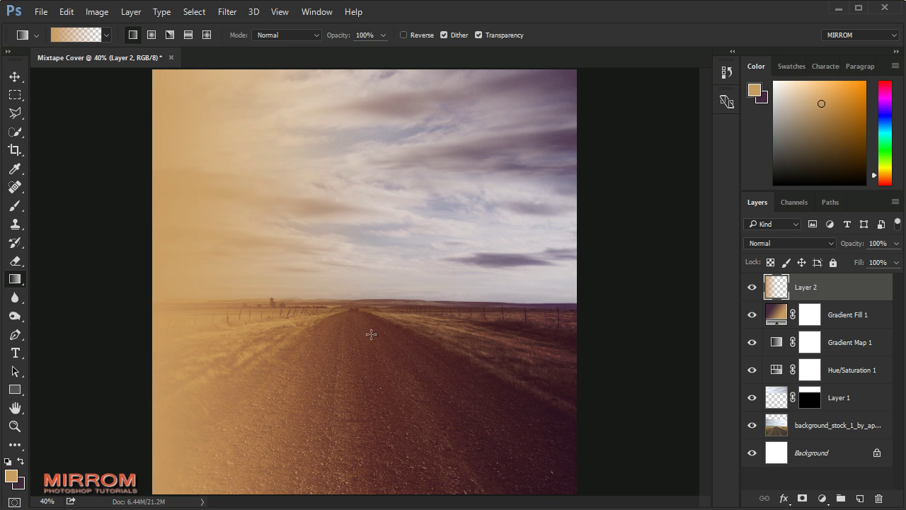
key(v)
click(757, 243)
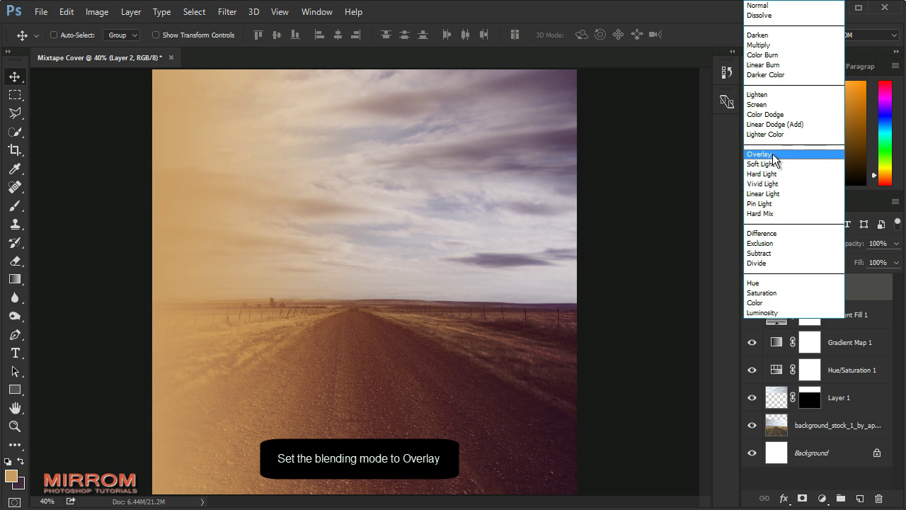
click(759, 154)
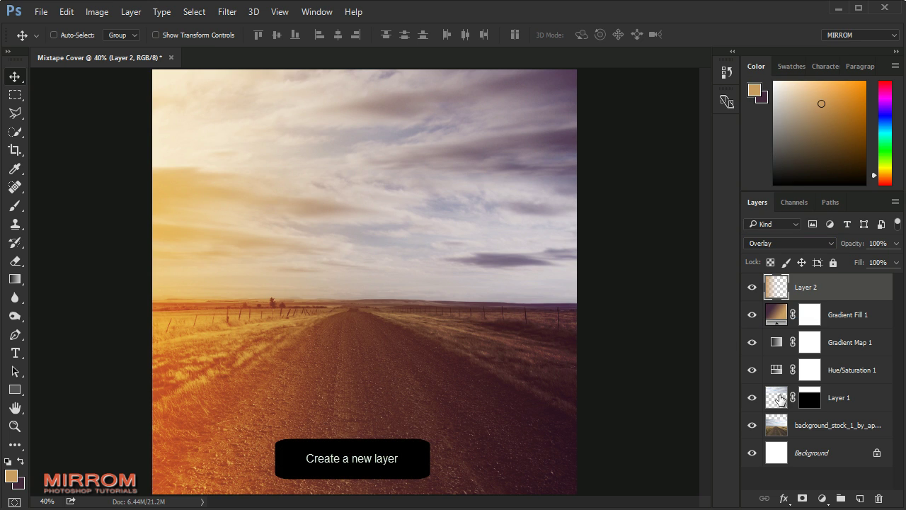
- Add Layer 3 and make dark purple 432a3d the foreground colour
click(859, 499)
key(i)
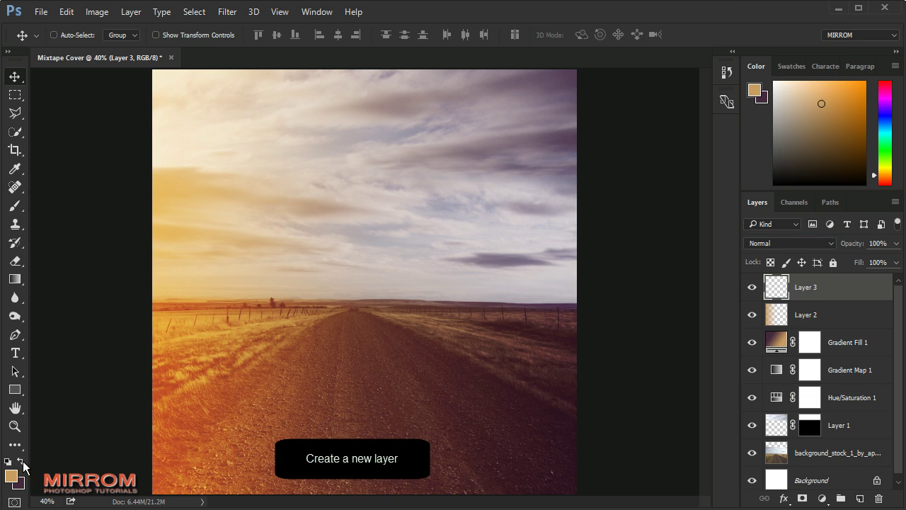
click(531, 403)
click(678, 121)
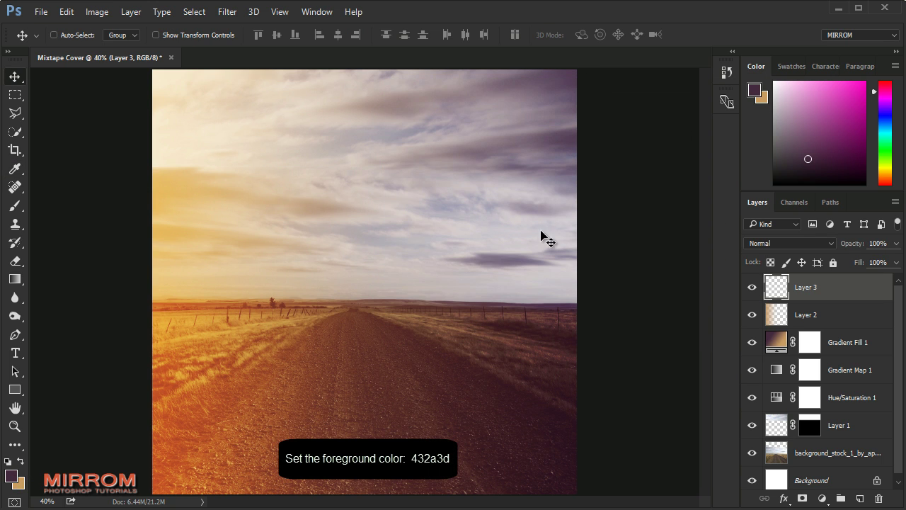
- Draw the purple gradient in from the right edge and blend Layer 3 as Soft Light
click(15, 279)
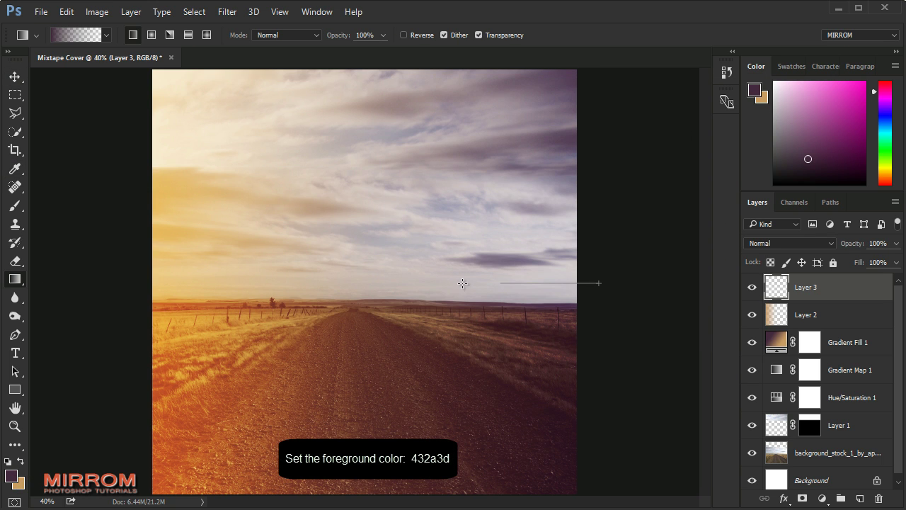
drag(597, 283, 386, 284)
key(ctrl+z)
drag(602, 290, 398, 291)
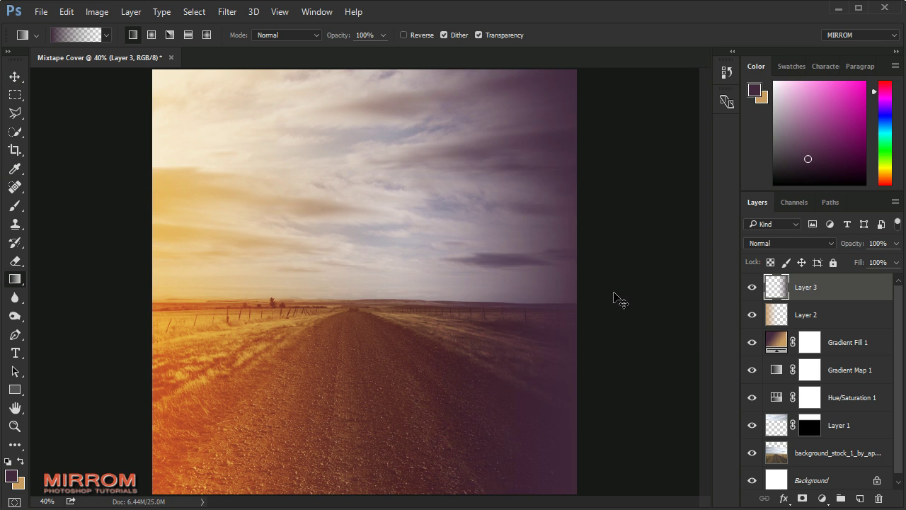
key(ctrl+z)
drag(614, 293, 310, 296)
key(v)
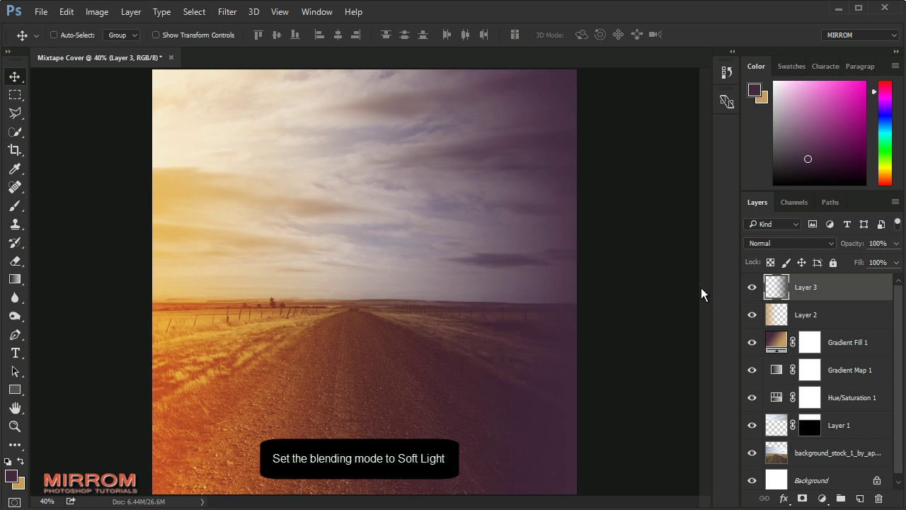
click(781, 243)
click(781, 165)
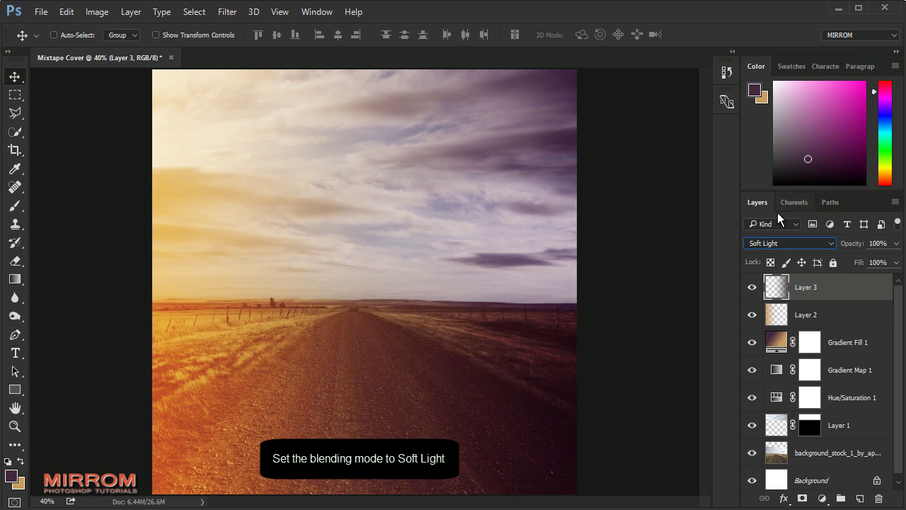
- Add a Hue/Saturation layer at Lightness +39 with 69% opacity, then target its mask
click(822, 498)
click(842, 325)
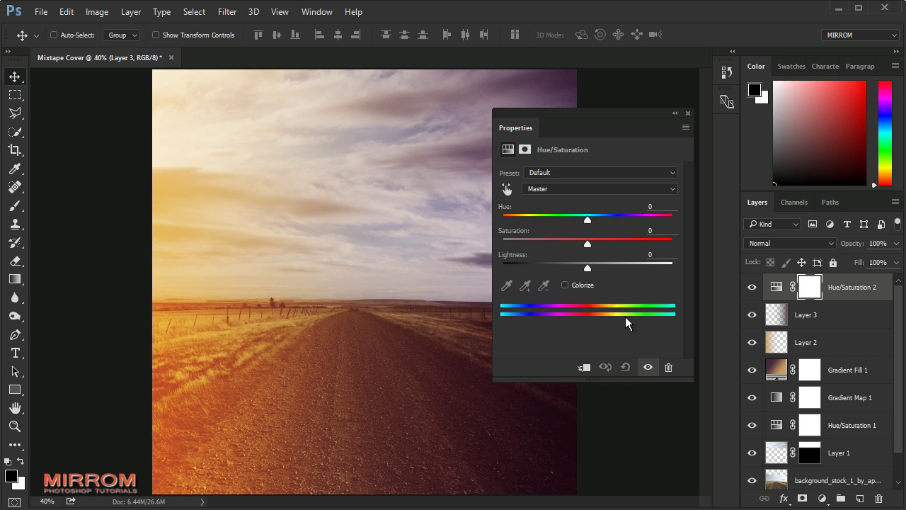
drag(589, 268, 621, 272)
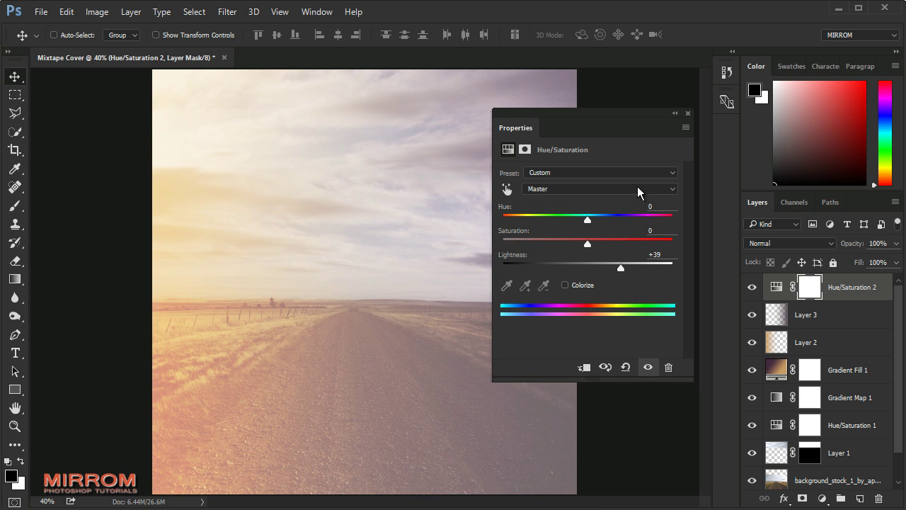
click(688, 113)
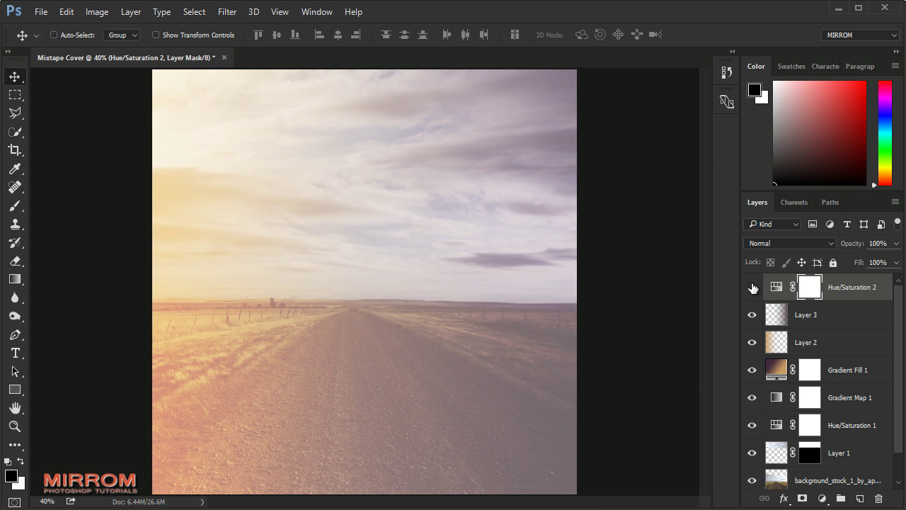
click(752, 288)
click(776, 288)
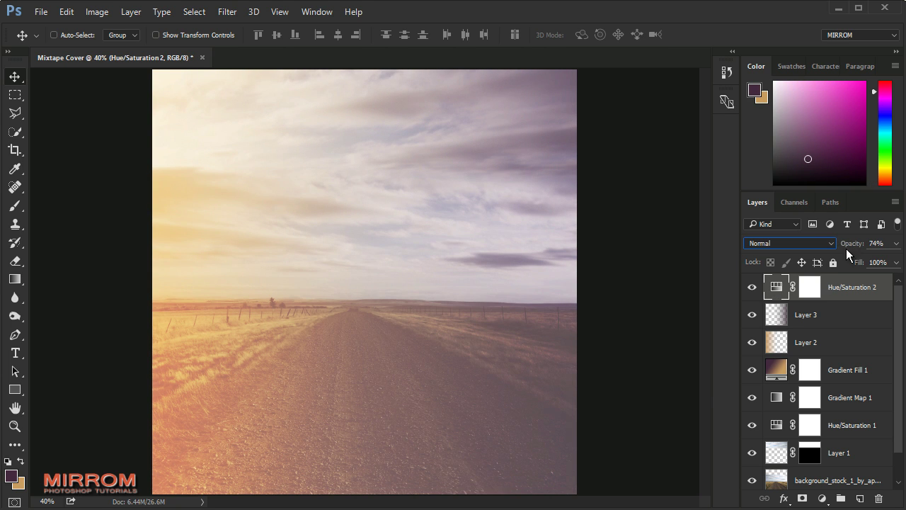
drag(835, 248, 847, 245)
click(840, 290)
click(809, 290)
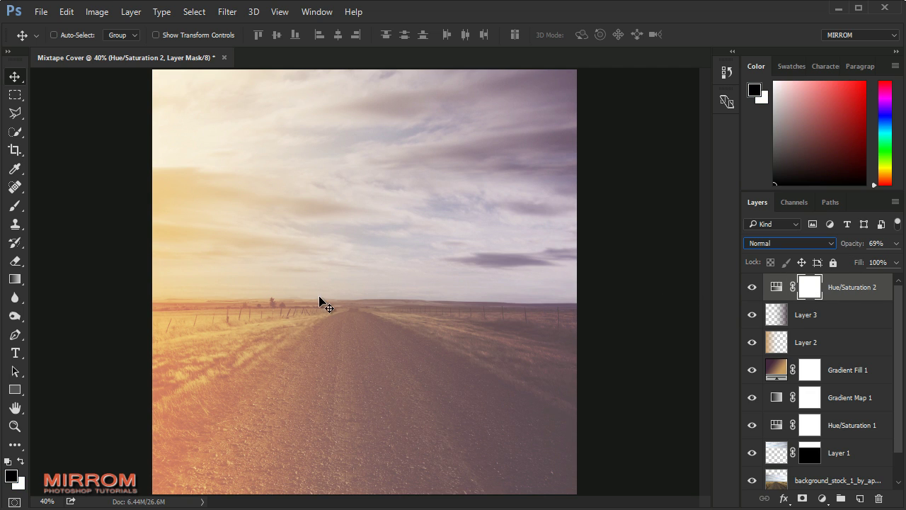
- Paint black on the Hue/Saturation 2 mask over the lower-right road with a 400 brush
click(17, 207)
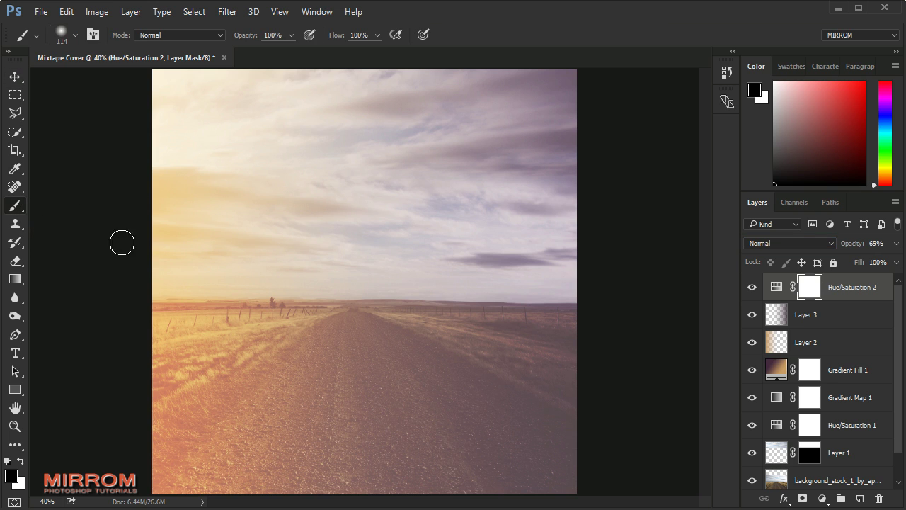
drag(354, 367, 372, 371)
key(ctrl+z)
key(bracketright)
key(bracketright)
key(bracketright)
mouse_move(425, 433)
mouse_down()
mouse_move(591, 441)
mouse_move(324, 419)
mouse_move(445, 415)
mouse_move(299, 410)
mouse_move(338, 401)
mouse_up()
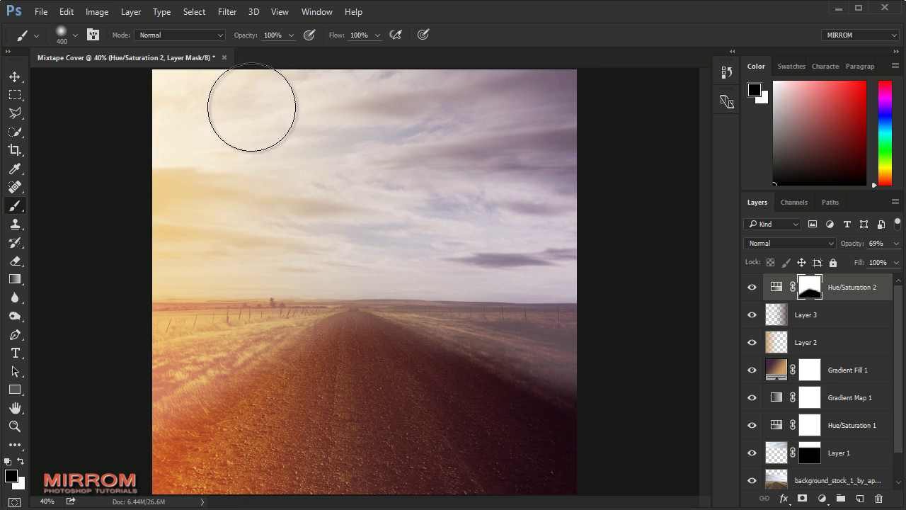
- Lower the brush opacity to 38% and mask the haze off the lower-left and right road
click(291, 35)
drag(291, 52, 250, 51)
click(308, 376)
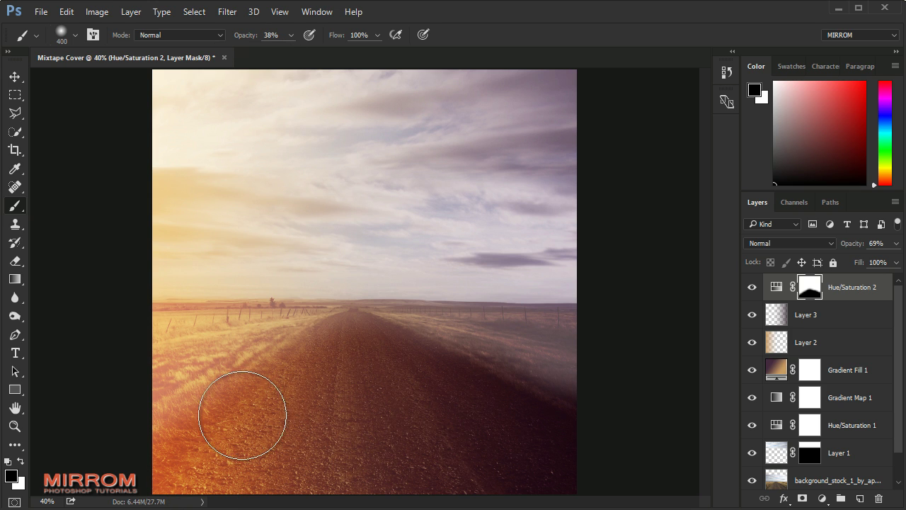
mouse_move(238, 398)
mouse_down()
mouse_move(248, 388)
mouse_move(205, 398)
mouse_up()
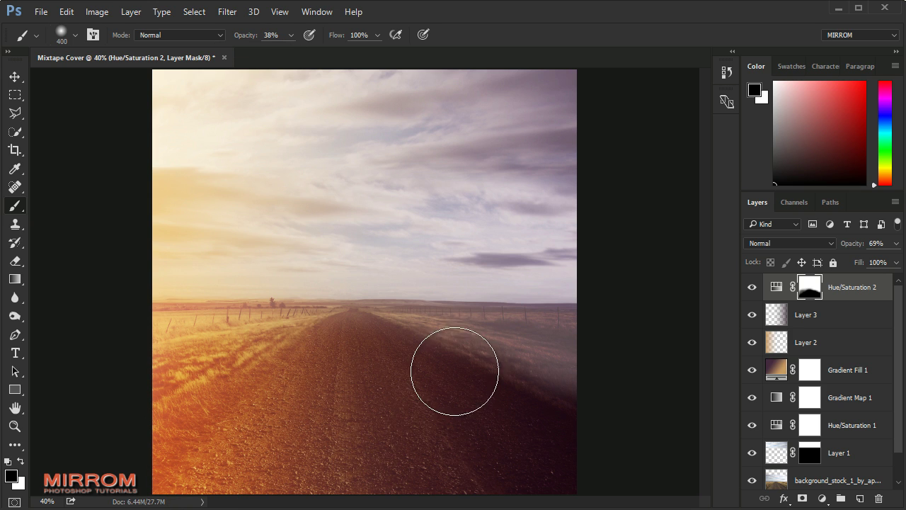
mouse_move(454, 375)
mouse_down()
mouse_move(541, 380)
mouse_move(475, 375)
mouse_move(165, 405)
mouse_up()
key(bracketleft)
key(bracketleft)
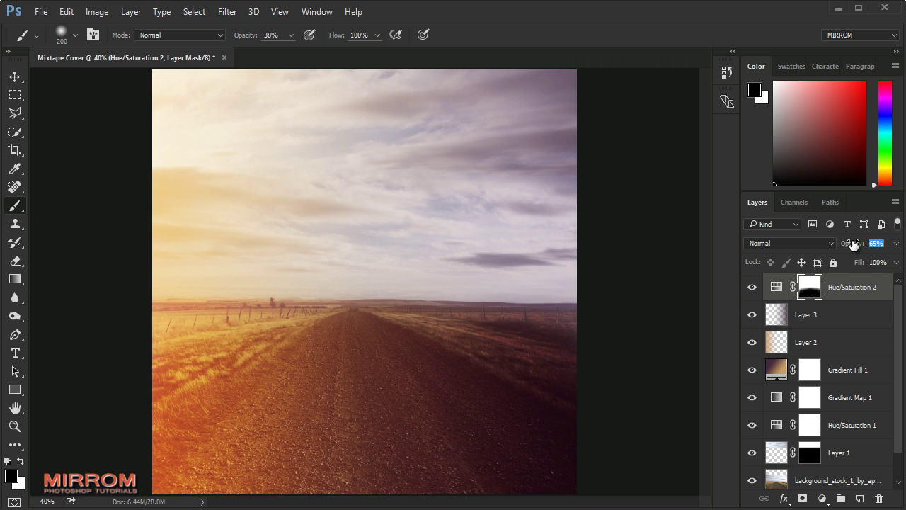
- Compare Hue/Saturation 2 on and off and set its opacity to 74%
click(752, 287)
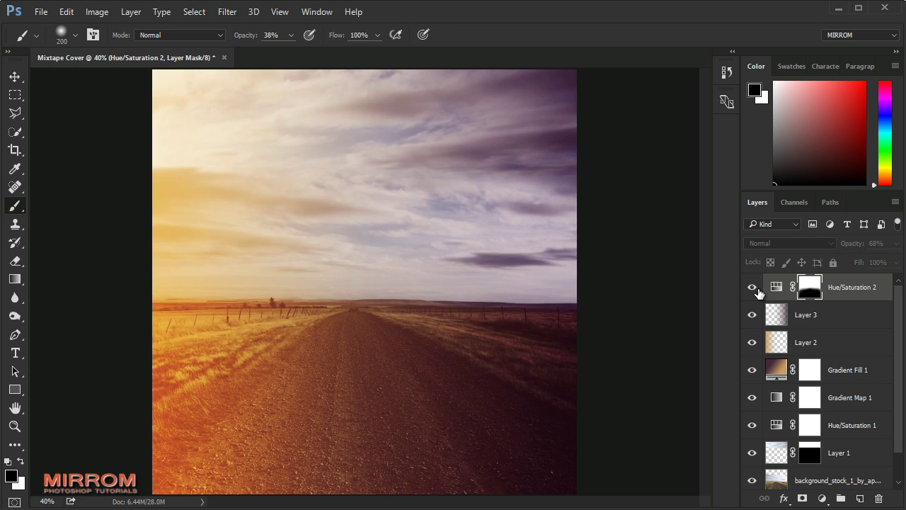
key(v)
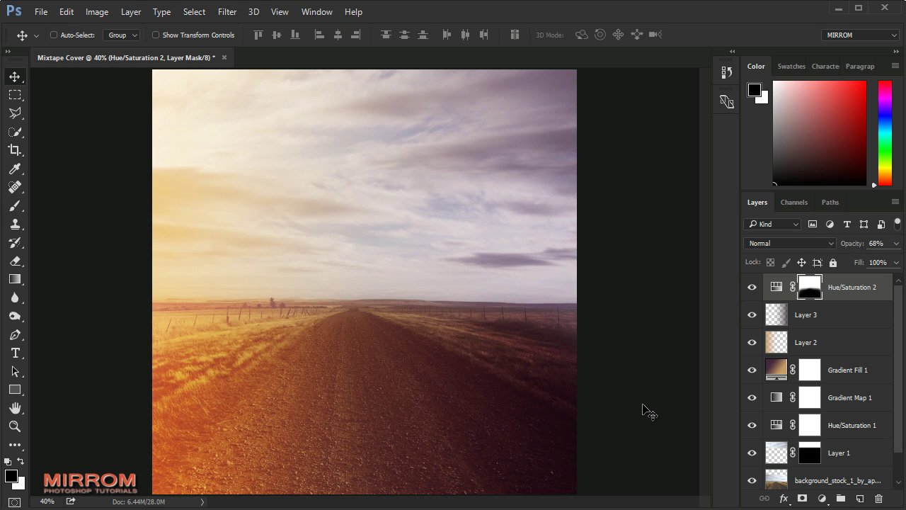
drag(846, 248, 852, 247)
key(b)
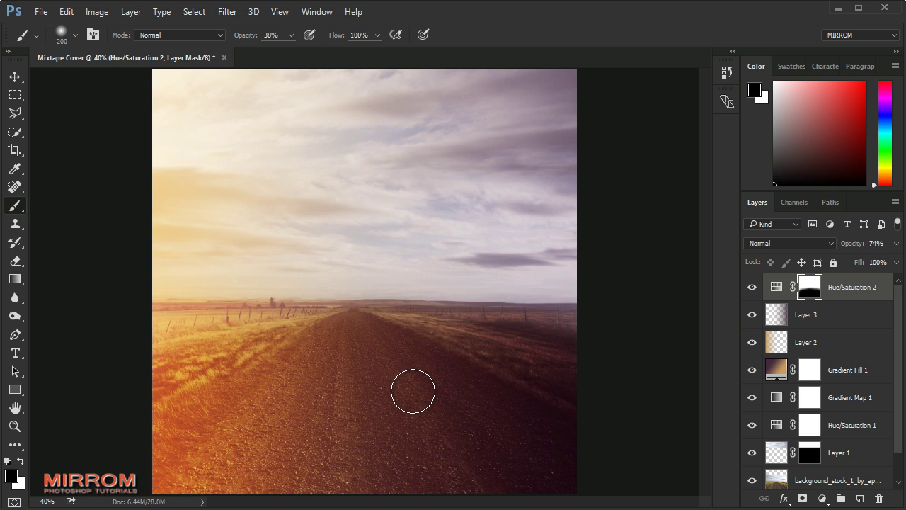
key(v)
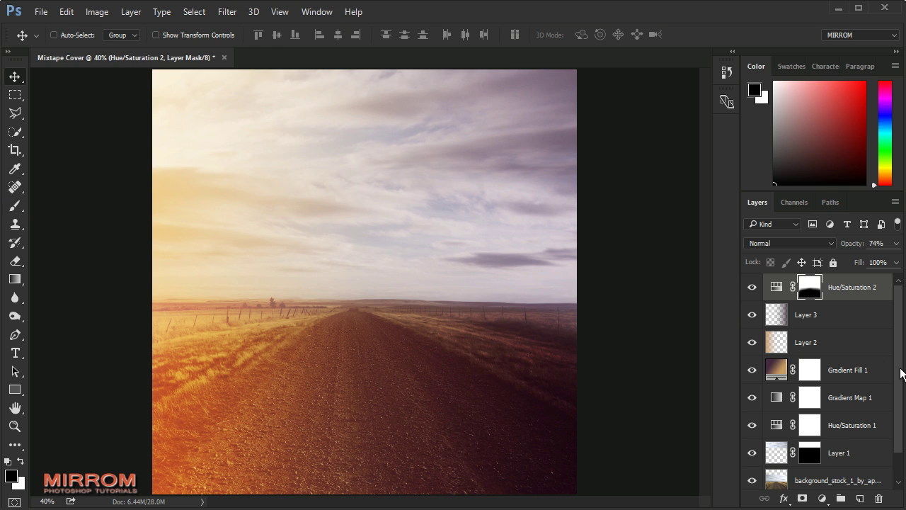
scroll(901, 373, down, 1)
- Group every layer from Layer 0 up to Hue/Saturation 2 into a group named 'Background'
click(878, 471)
scroll(852, 415, up, 1)
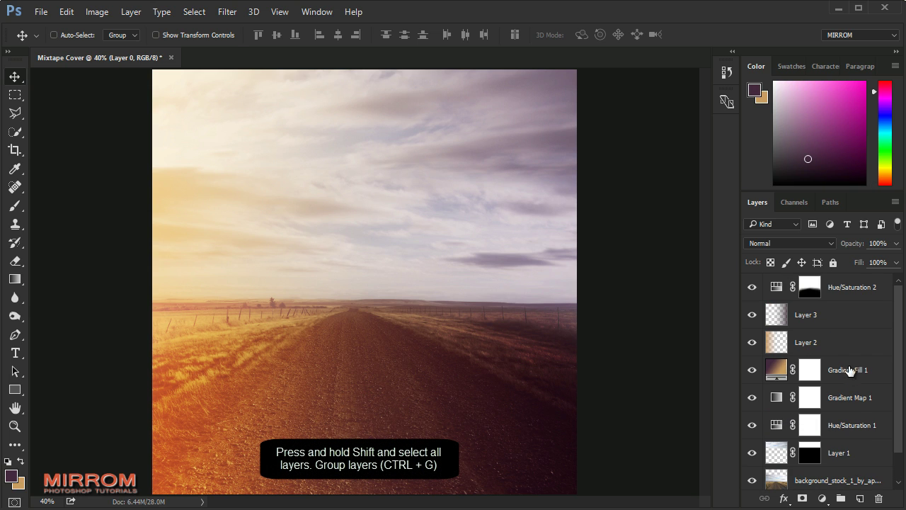
shift+click(859, 286)
key(ctrl+g)
double_click(801, 282)
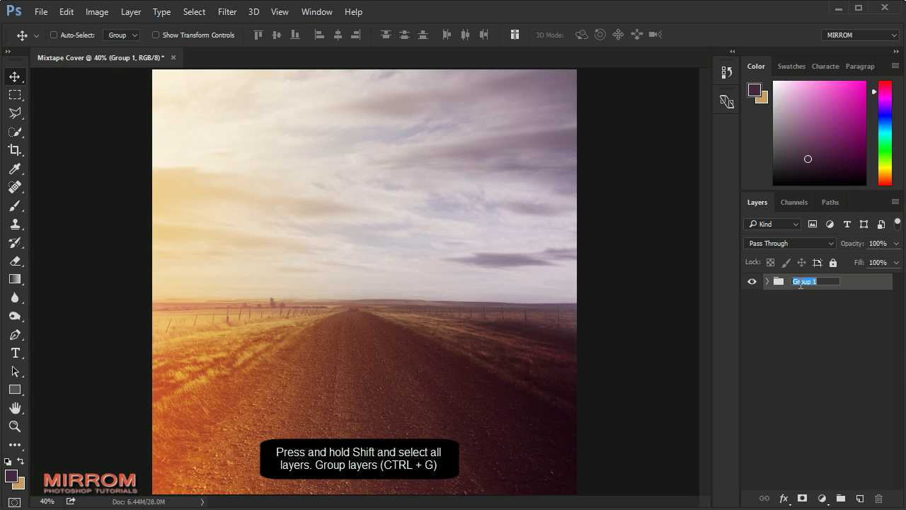
text(Backgrou)
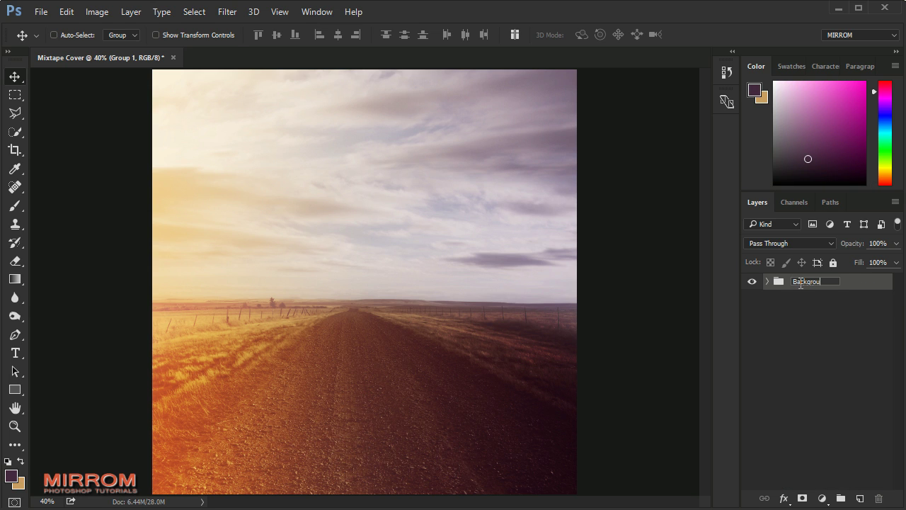
text(nd)
key(Return)
click(752, 282)
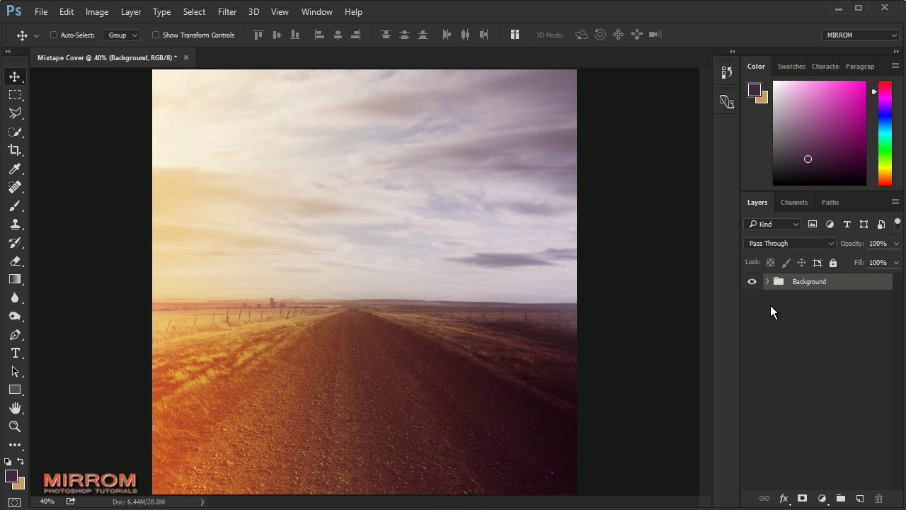
click(41, 12)
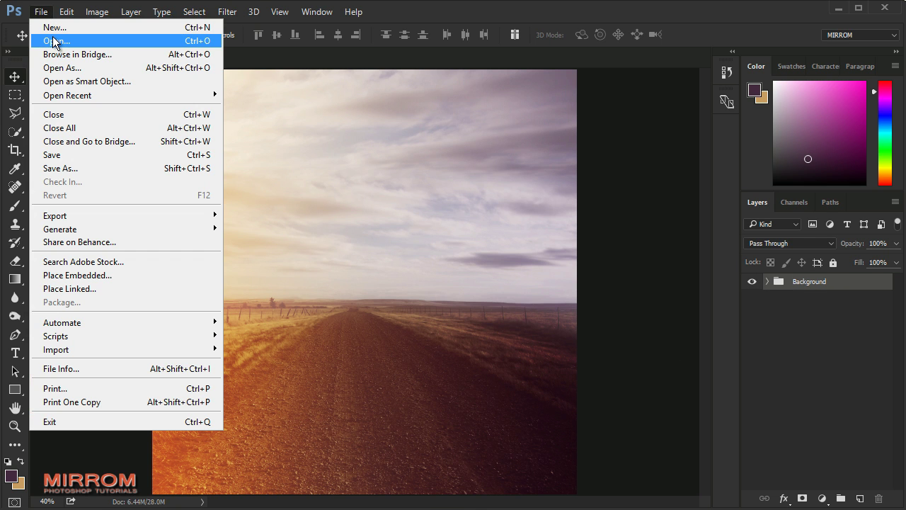
- Open the death_bass reaper image, check its layer mask, and drag it into Mixtape Cover
click(54, 41)
key(ctrl+0)
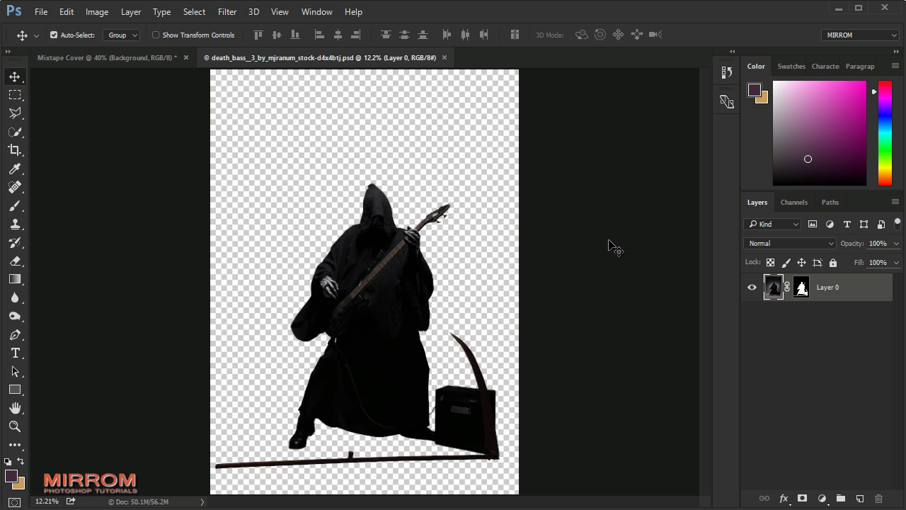
right_click(805, 288)
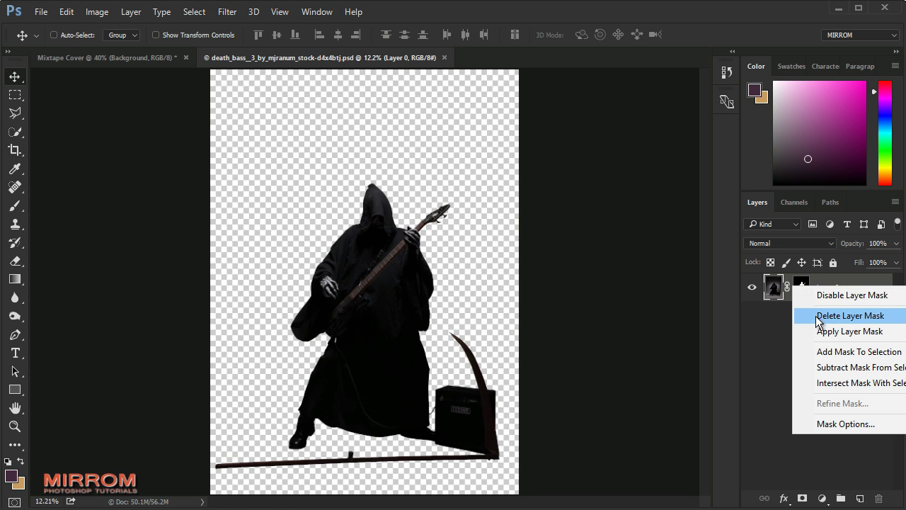
click(850, 299)
right_click(800, 292)
click(815, 299)
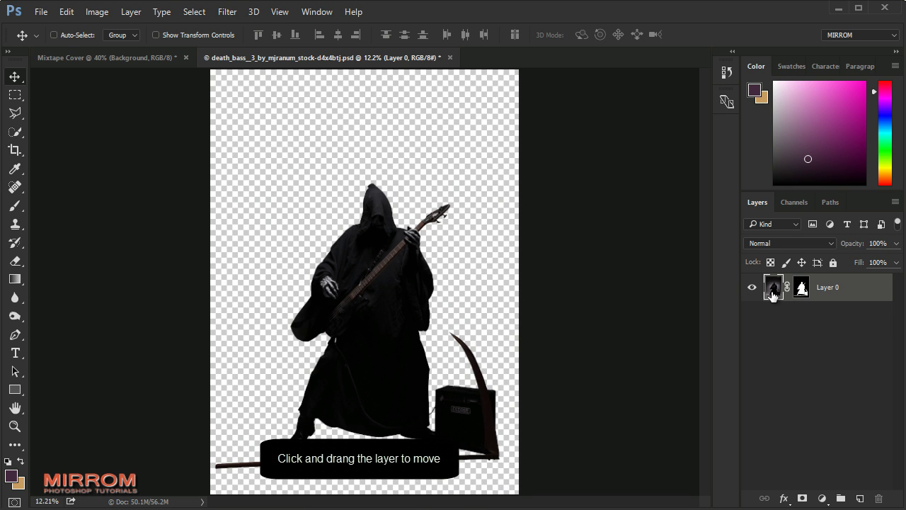
mouse_move(361, 266)
mouse_down()
mouse_move(303, 168)
mouse_move(382, 286)
mouse_up()
- Scale the reaper proportionally down to about 31% of its size
key(ctrl+t)
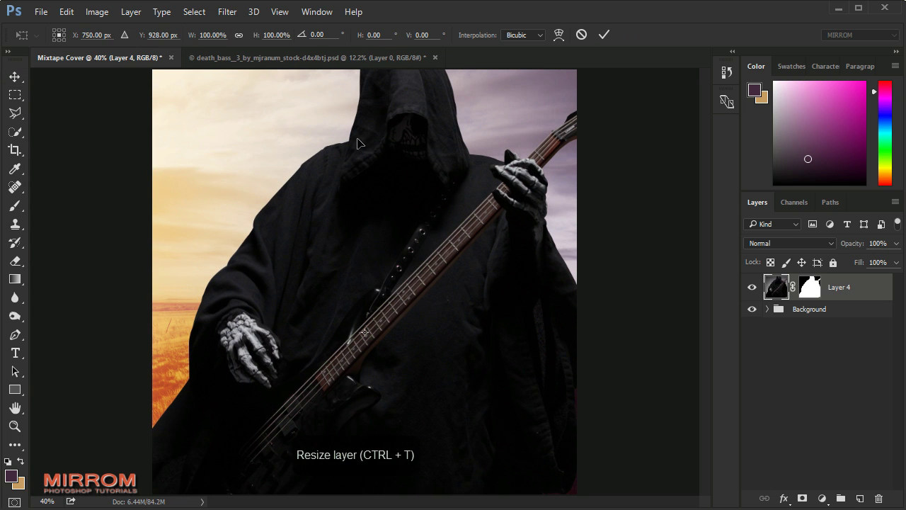
click(239, 34)
mouse_move(190, 35)
mouse_down()
mouse_move(176, 58)
mouse_move(170, 38)
mouse_up()
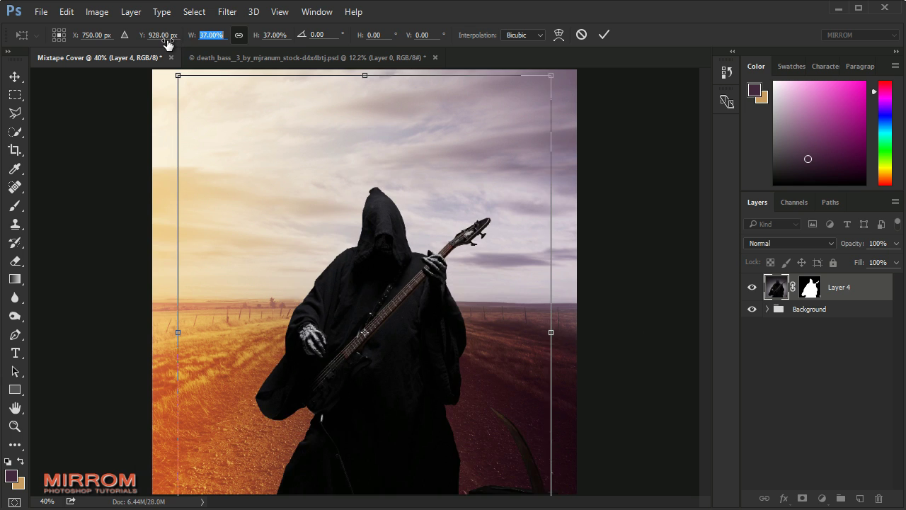
mouse_move(348, 272)
mouse_down()
mouse_move(348, 221)
mouse_move(338, 227)
mouse_up()
drag(189, 91, 228, 142)
- Position the reaper centred over the road on the horizon and commit the transform
drag(425, 311, 450, 286)
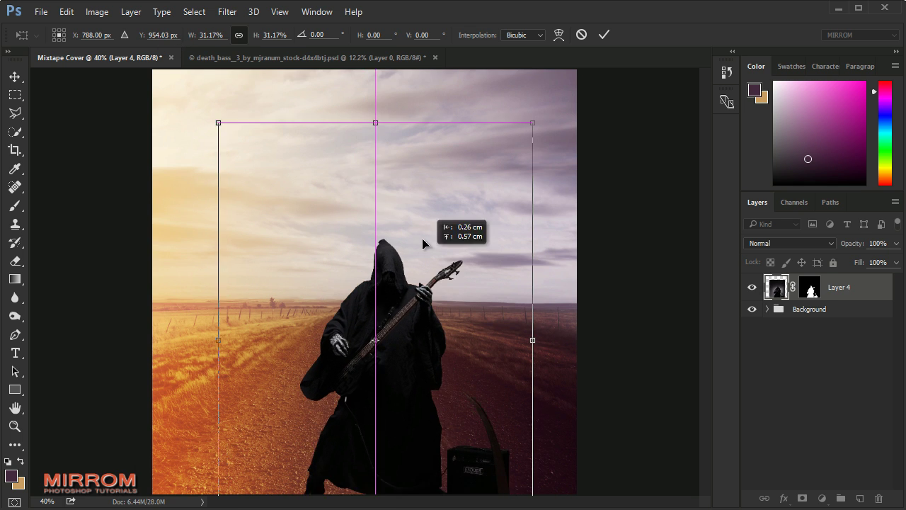
drag(365, 493, 366, 484)
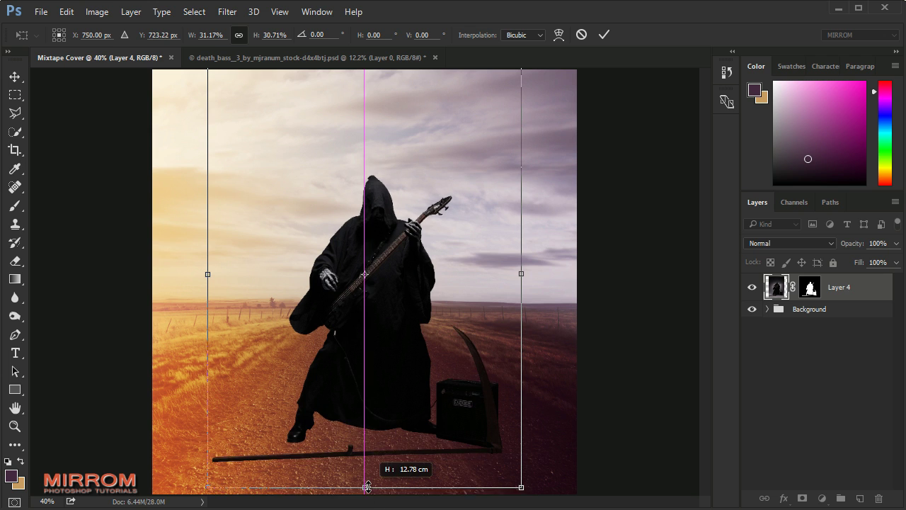
drag(409, 302, 409, 329)
drag(365, 88, 404, 205)
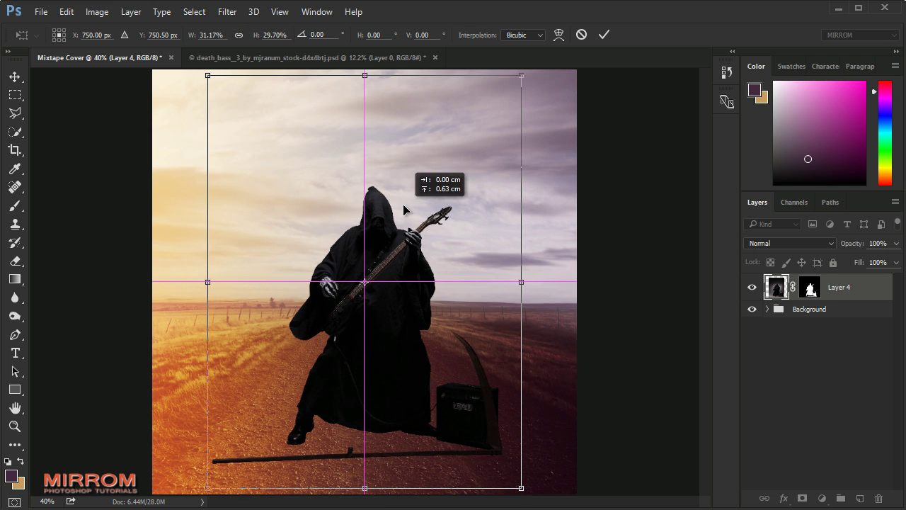
key(Up)
key(shift+Up)
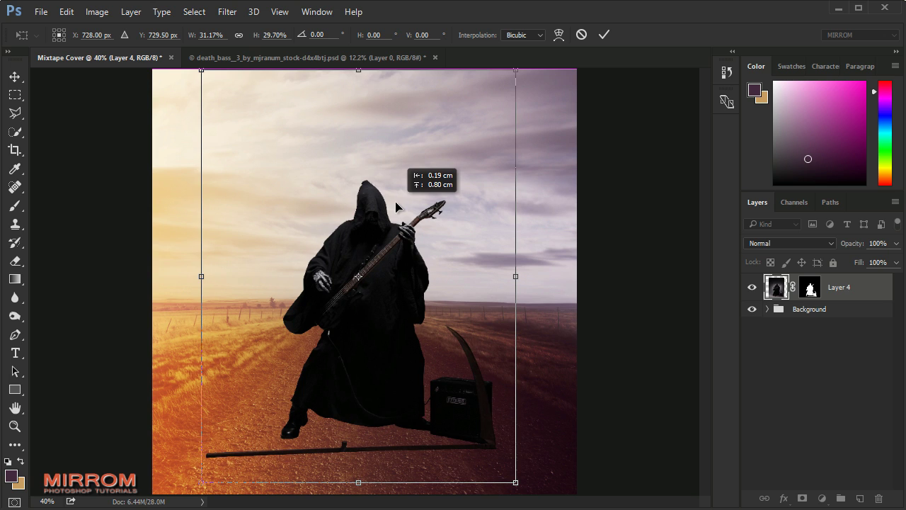
key(shift+Up)
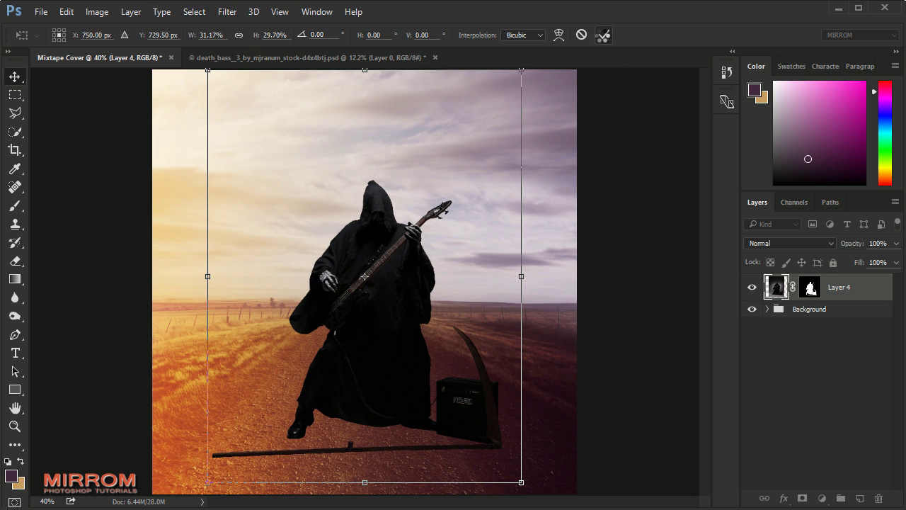
click(604, 34)
key(shift+Left)
key(shift+Down)
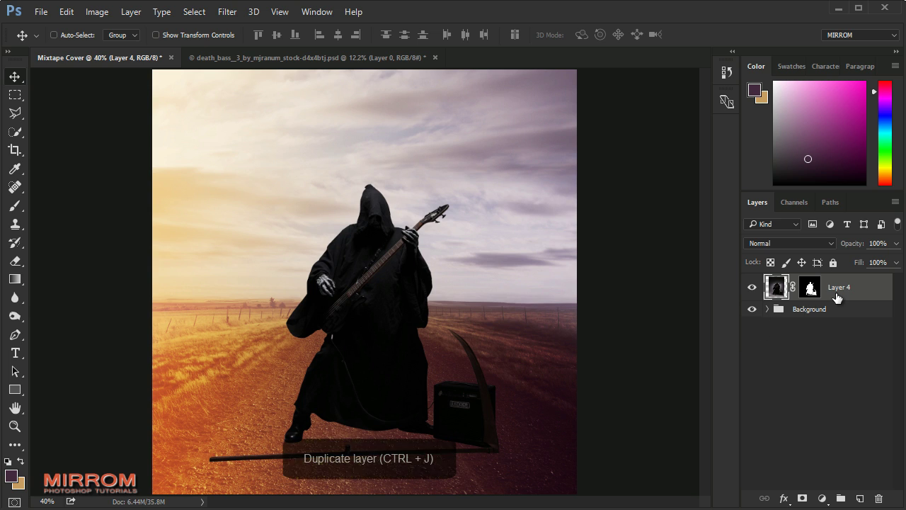
- Duplicate the reaper layer and paint white on Layer 4's mask to reveal a shadow under the figure
key(ctrl)
key(ctrl+j)
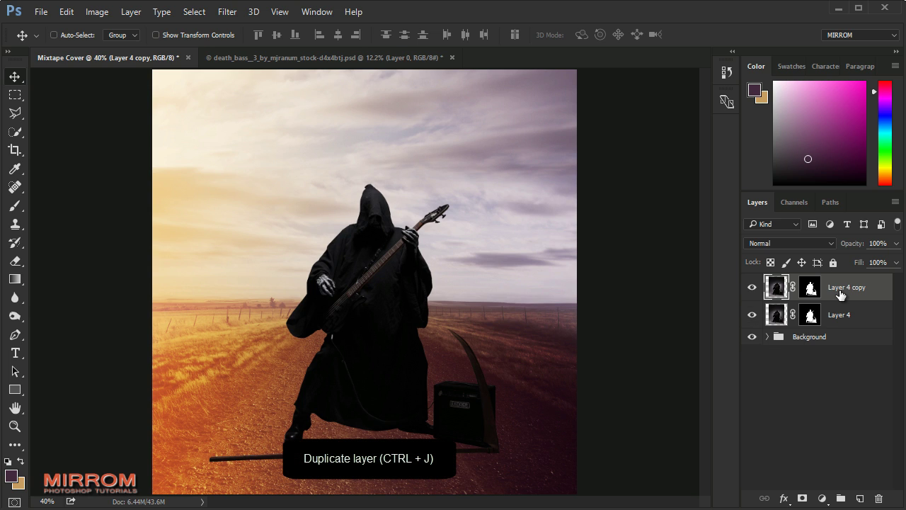
click(810, 314)
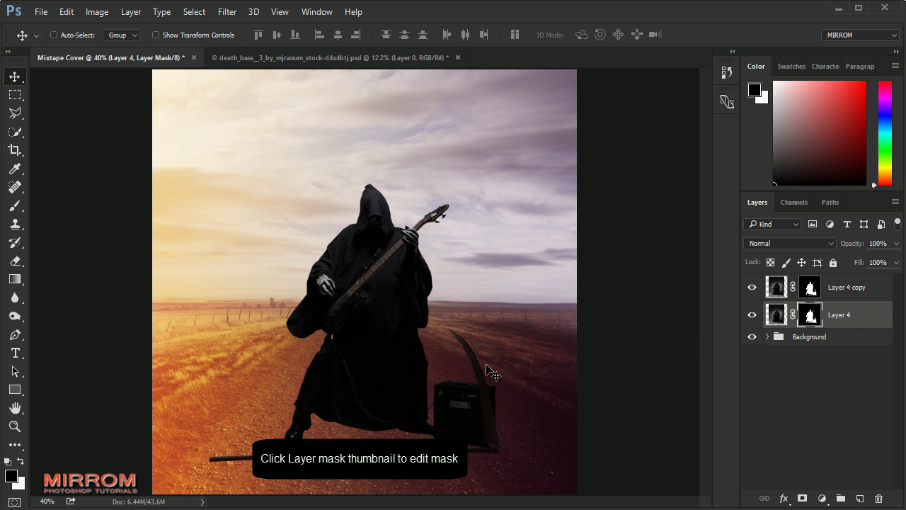
key(b)
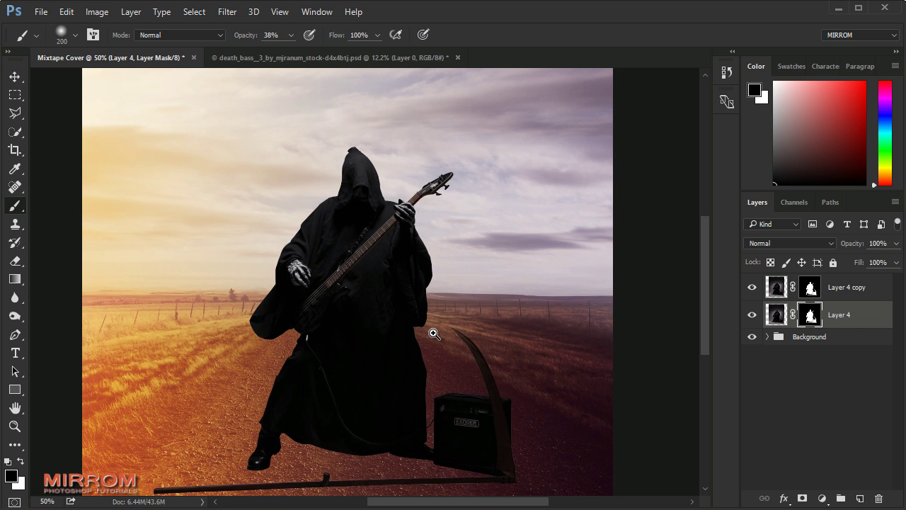
ctrl+click(433, 328)
scroll(435, 328, down, 3)
ctrl+click(399, 339)
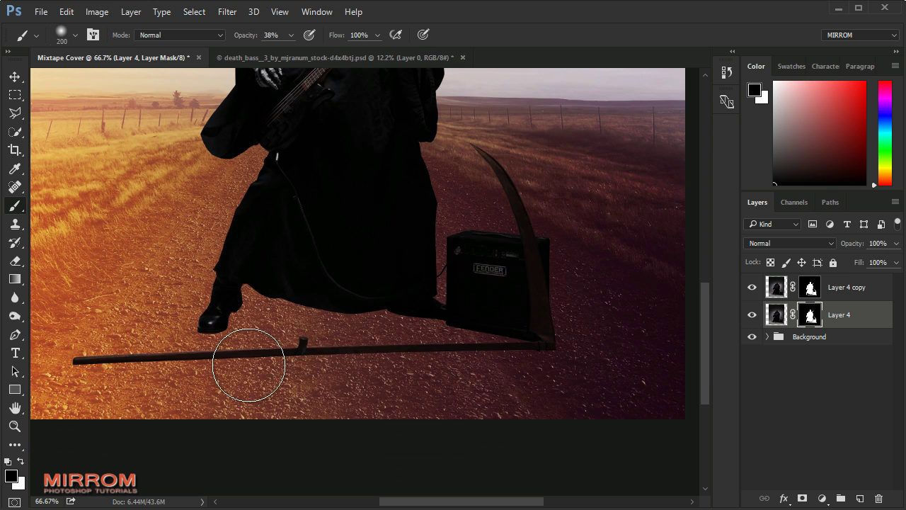
click(22, 462)
key(0)
key(bracketleft)
drag(198, 375, 333, 332)
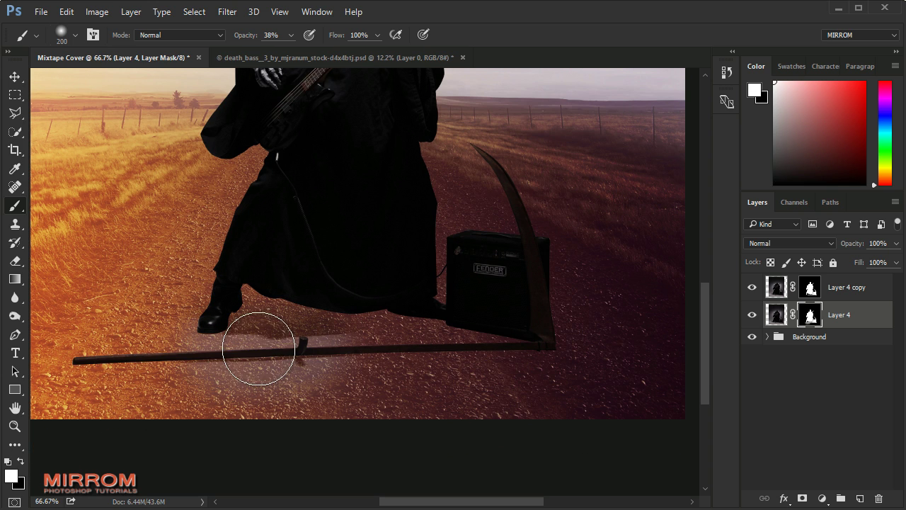
mouse_move(243, 320)
mouse_down()
mouse_move(399, 330)
mouse_move(506, 364)
mouse_move(95, 378)
mouse_move(361, 370)
mouse_up()
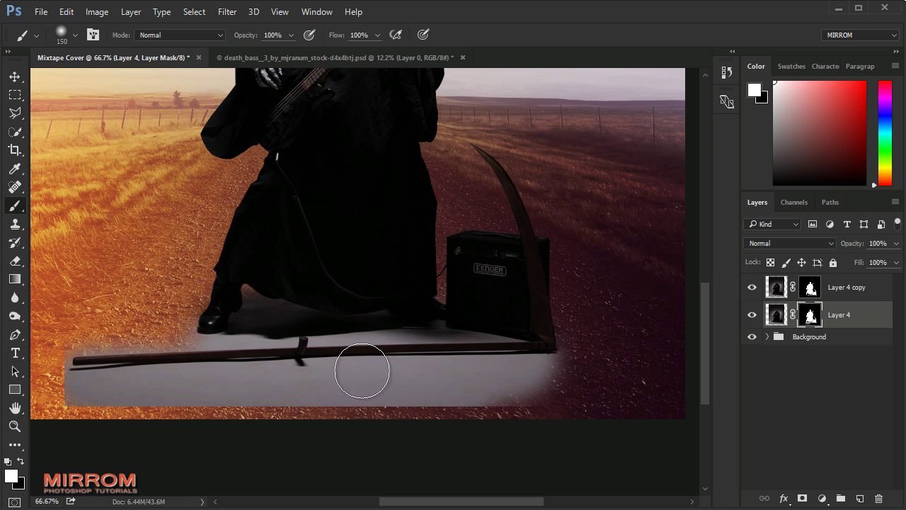
- Set Layer 4 to Multiply, paint away the dark patch under the scythe, and lower opacity to 77%
key(v)
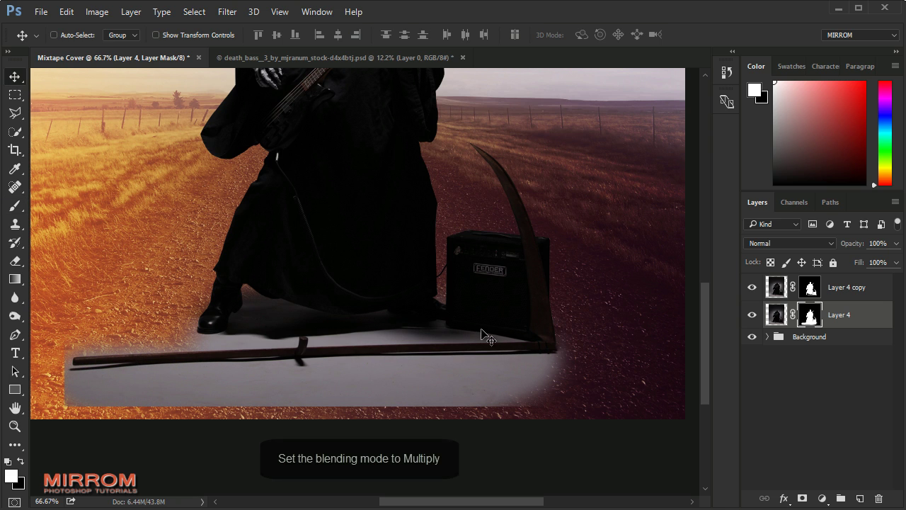
click(779, 243)
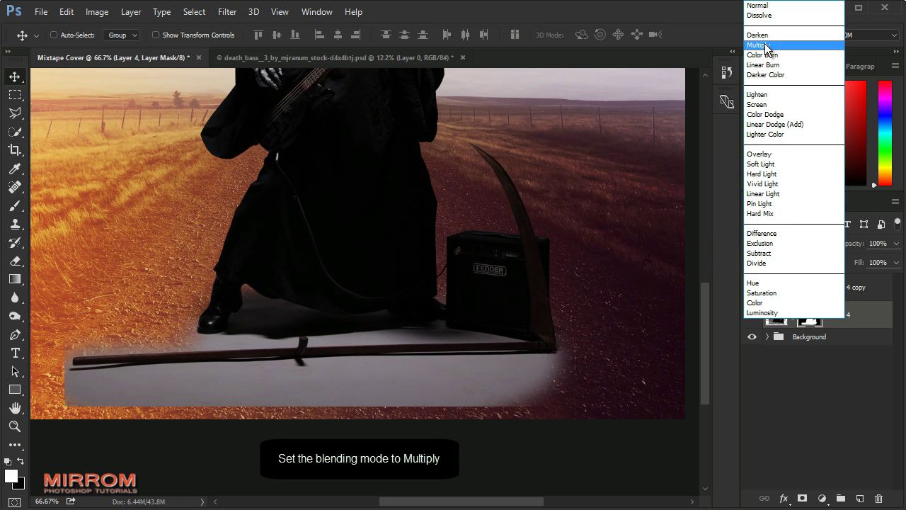
click(765, 46)
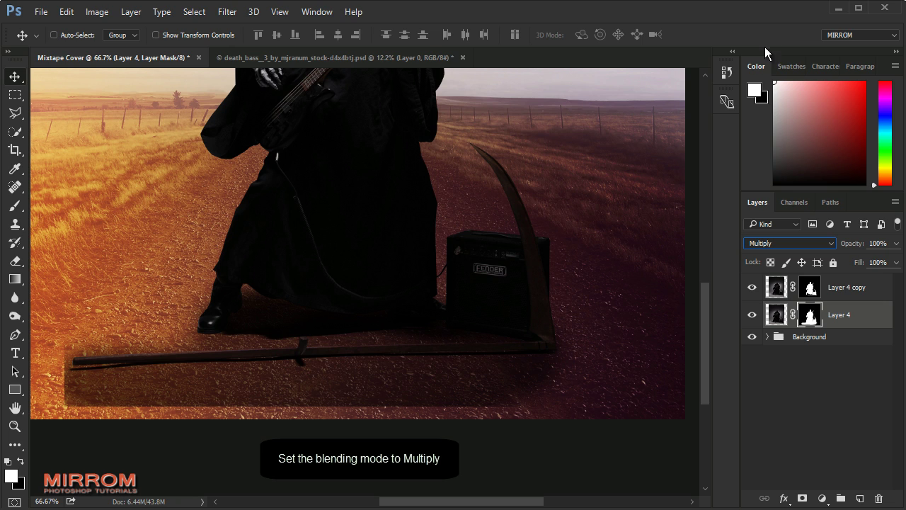
click(21, 461)
key(b)
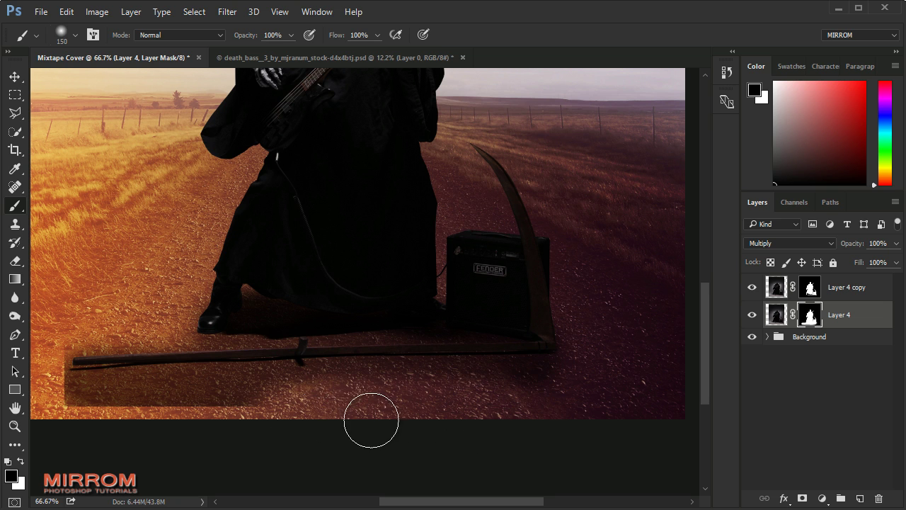
key(bracketright)
drag(275, 425, 78, 425)
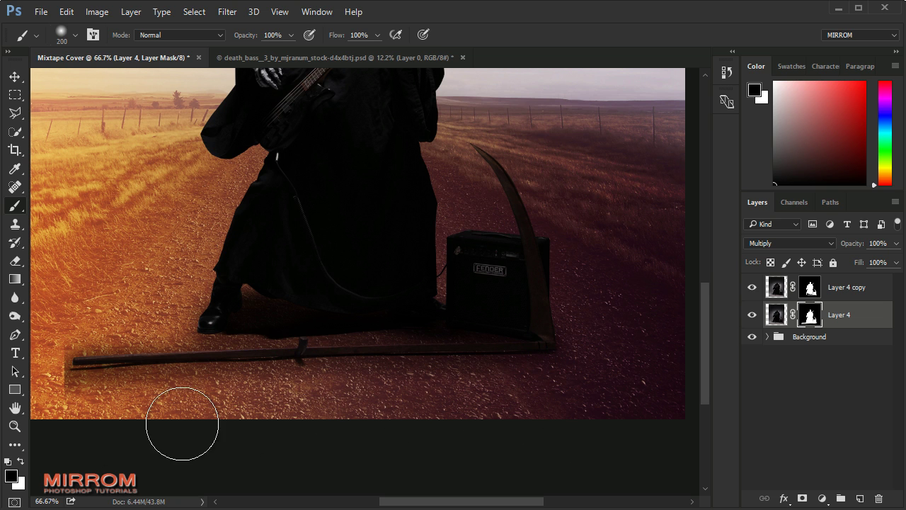
key(bracketleft)
key(bracketleft)
key(bracketleft)
drag(57, 374, 61, 359)
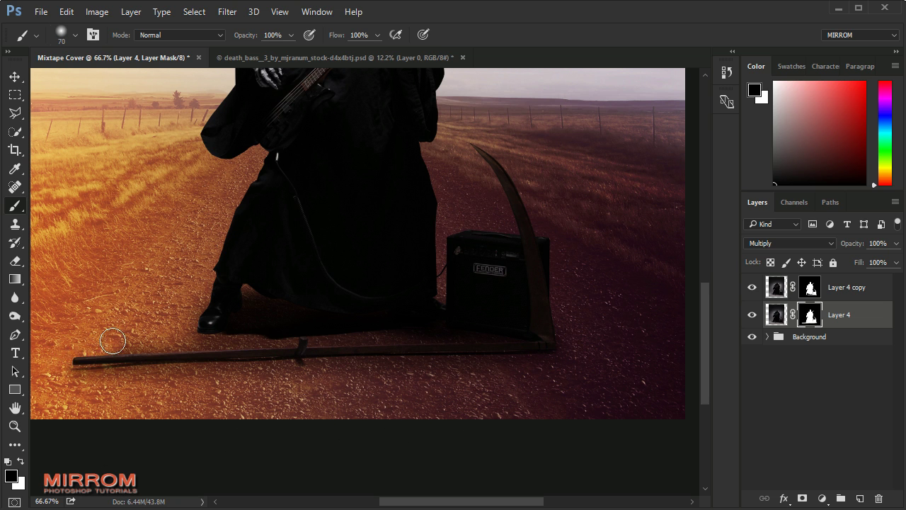
key(bracketright)
key(bracketright)
key(bracketright)
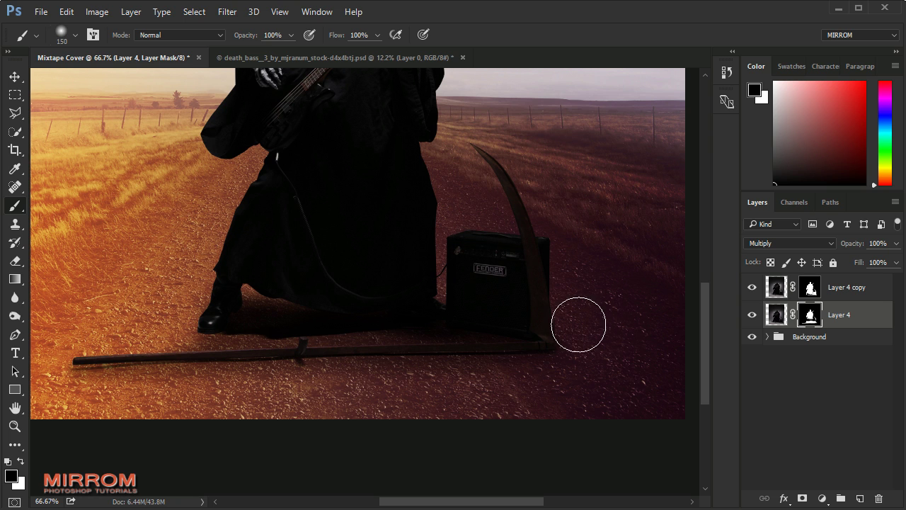
key(v)
drag(854, 244, 847, 248)
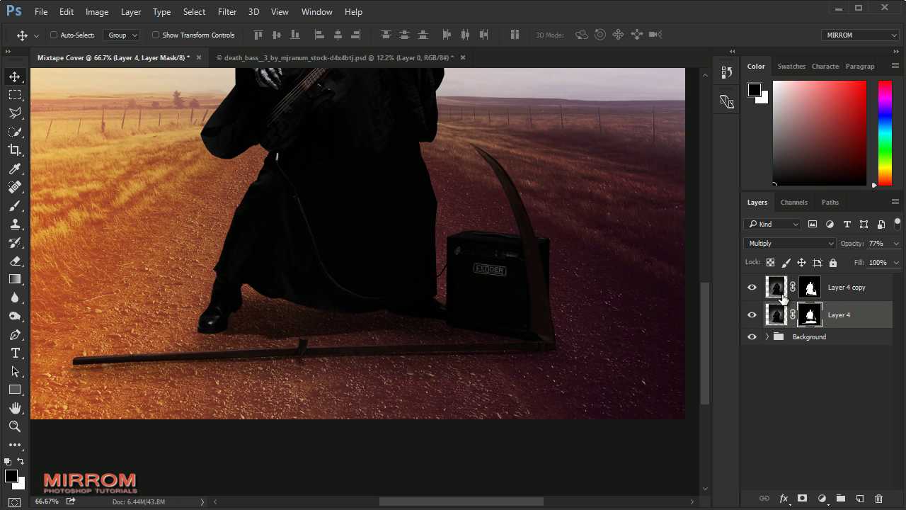
- Clip a Brightness/Contrast layer to Layer 4 copy with Brightness 100 and Contrast -7
click(845, 295)
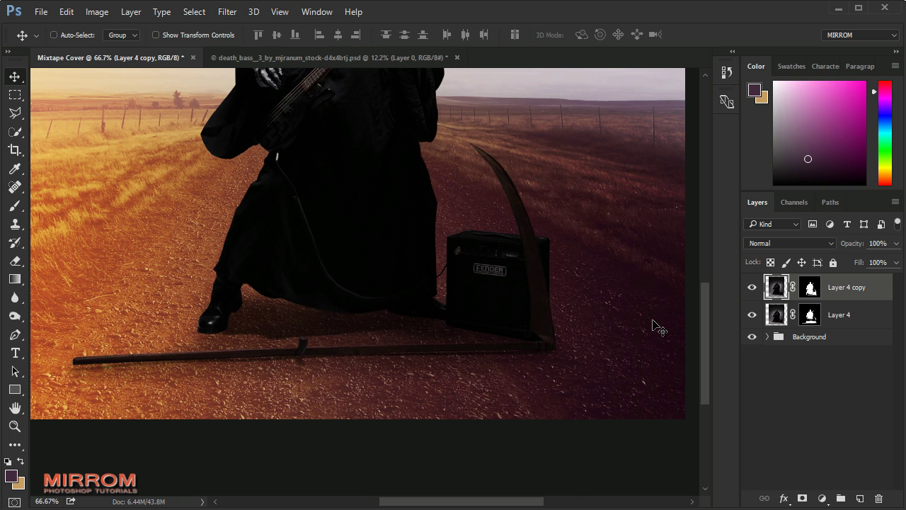
key(ctrl+0)
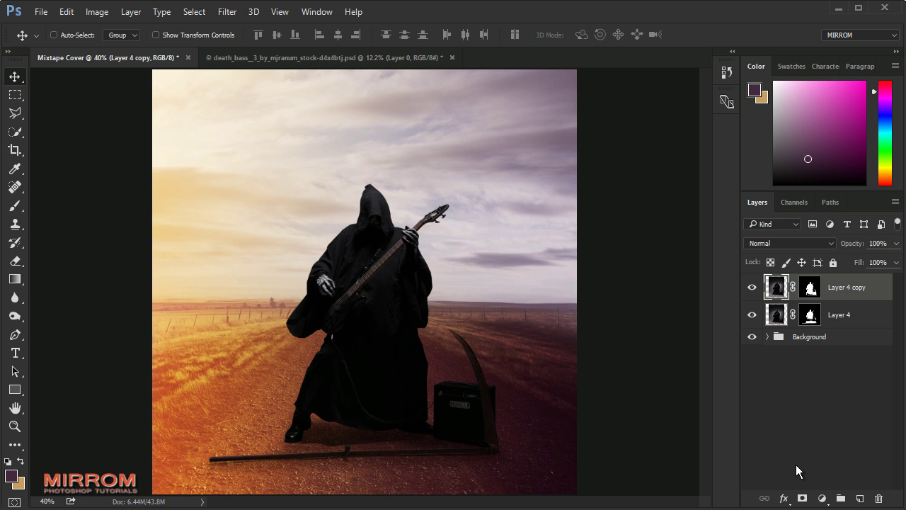
click(822, 498)
click(856, 247)
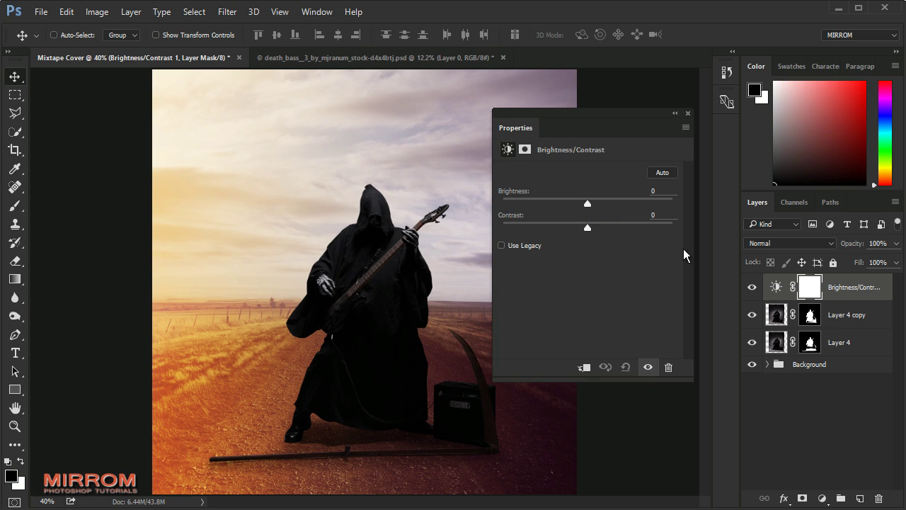
click(584, 368)
key(ctrl+2)
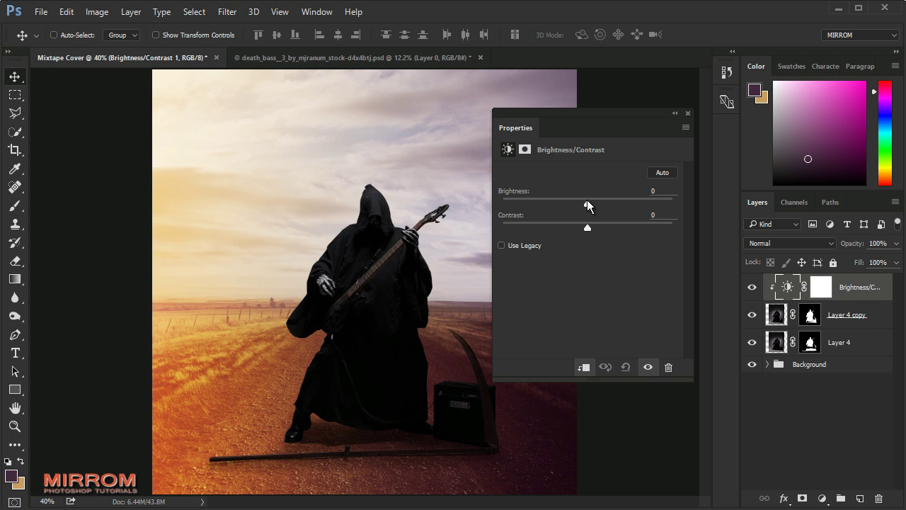
drag(587, 201, 647, 211)
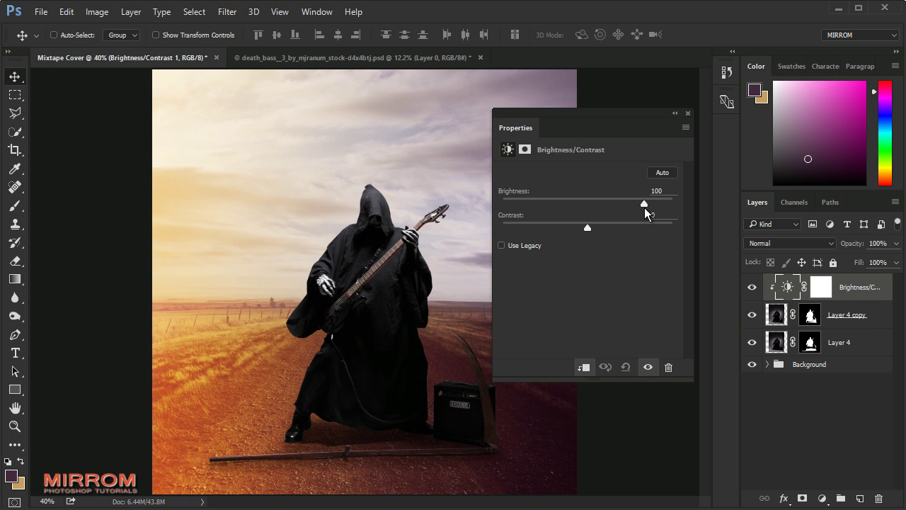
drag(594, 226, 579, 226)
click(822, 498)
- Add a Selective Color layer that sets the Blacks to Magenta +8 and Black -14
click(814, 486)
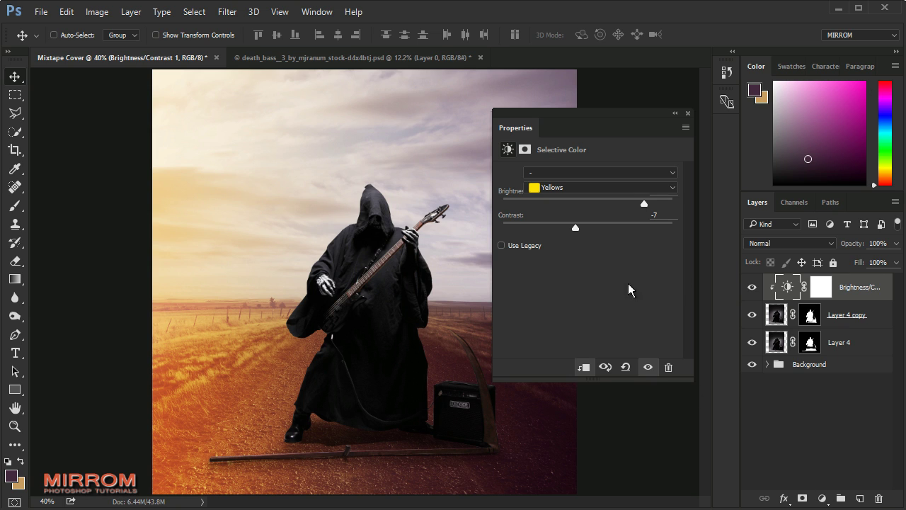
click(659, 188)
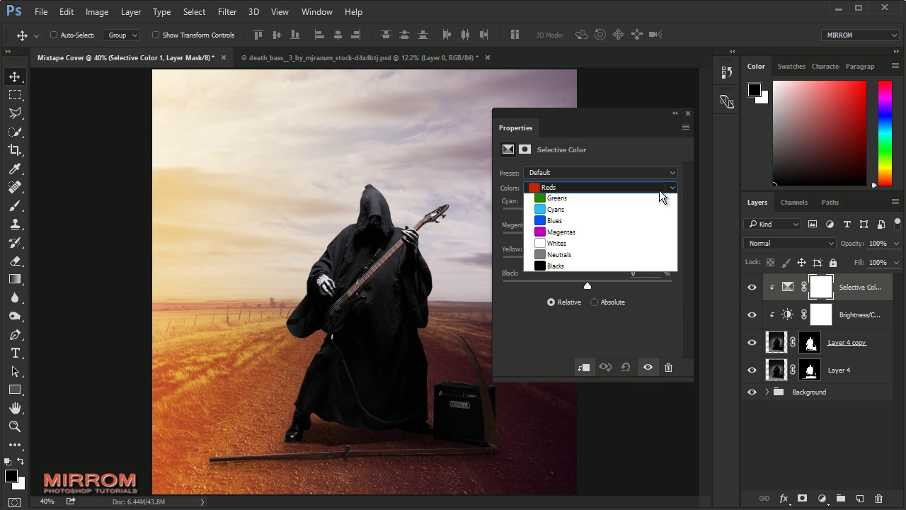
click(571, 294)
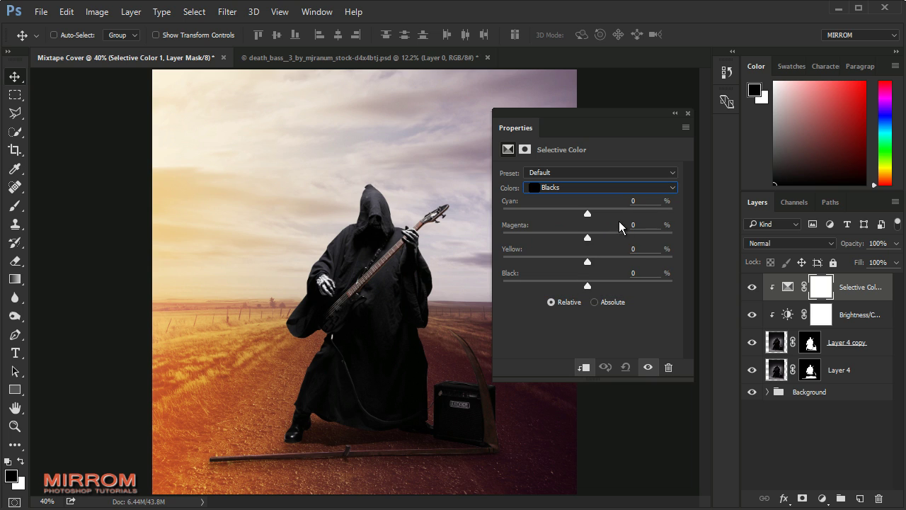
drag(590, 236, 595, 235)
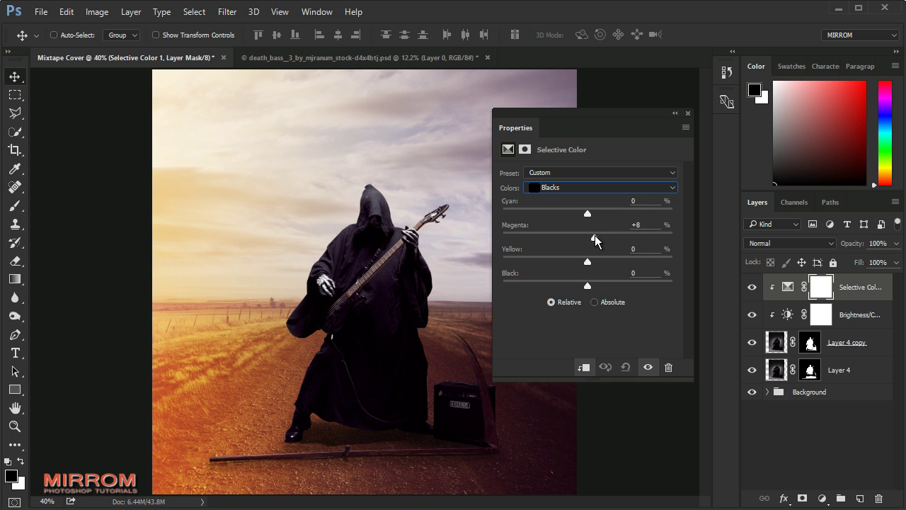
drag(587, 287, 575, 286)
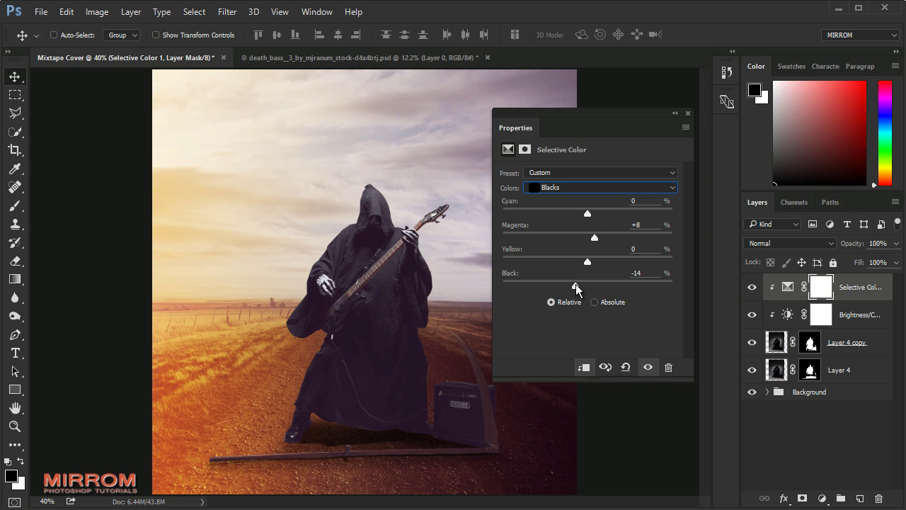
click(689, 114)
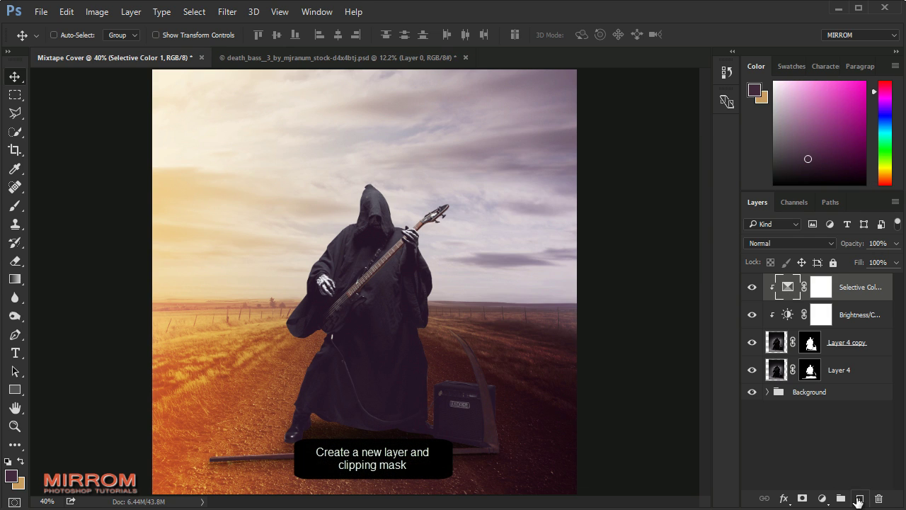
- Add a clipped Layer 5 filled with 50% gray and set to Soft Light
click(859, 498)
right_click(828, 289)
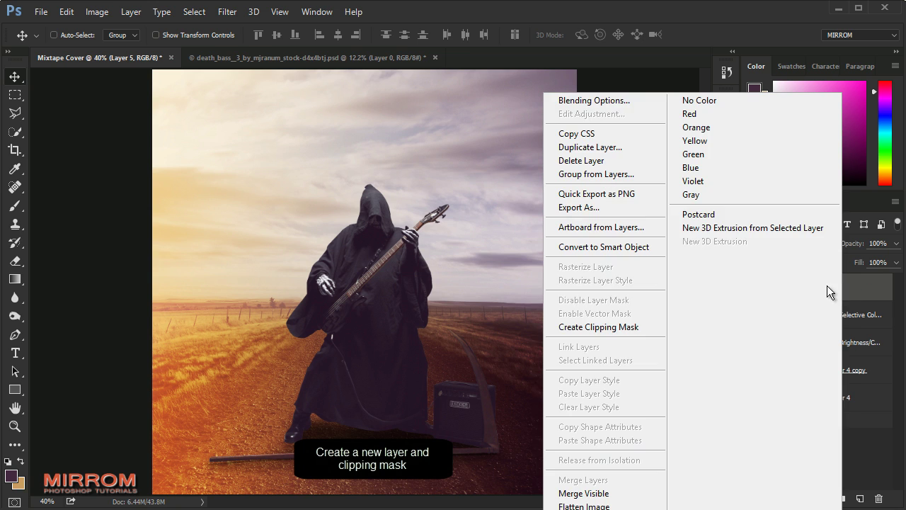
click(648, 326)
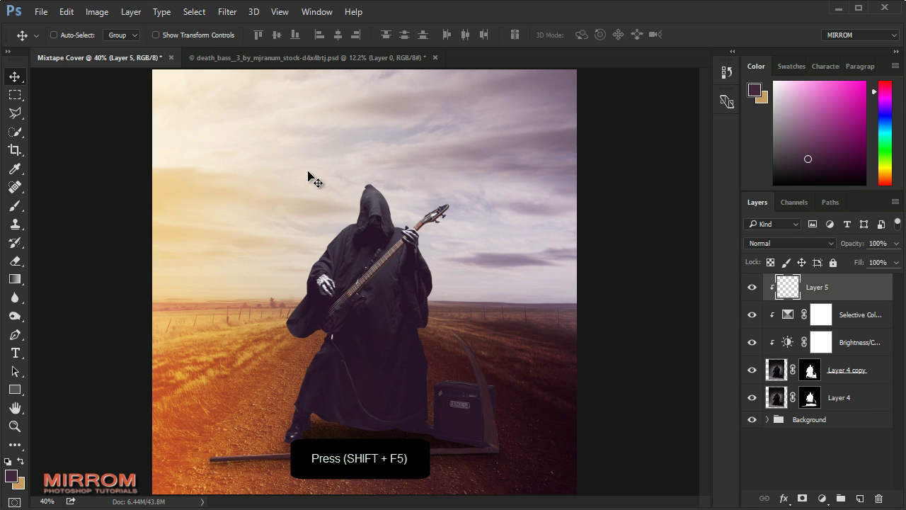
key(shift+F5)
click(491, 185)
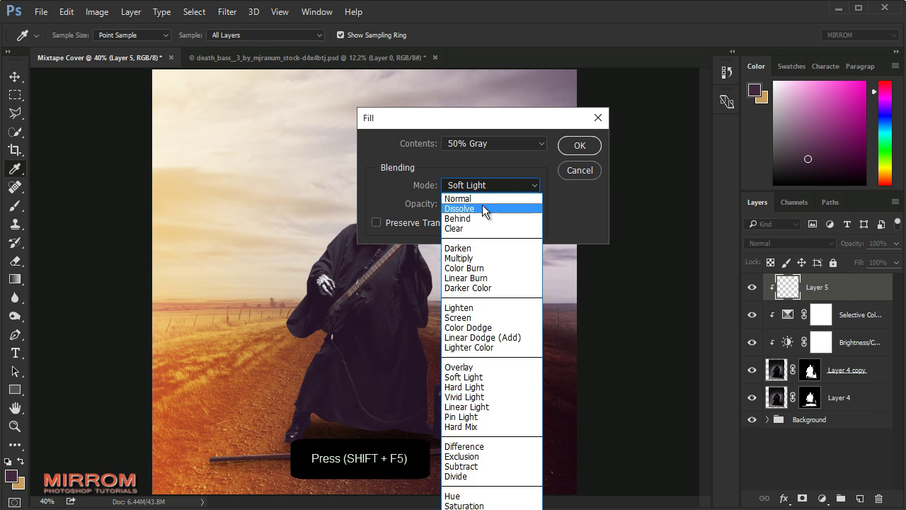
click(580, 145)
key(v)
click(756, 243)
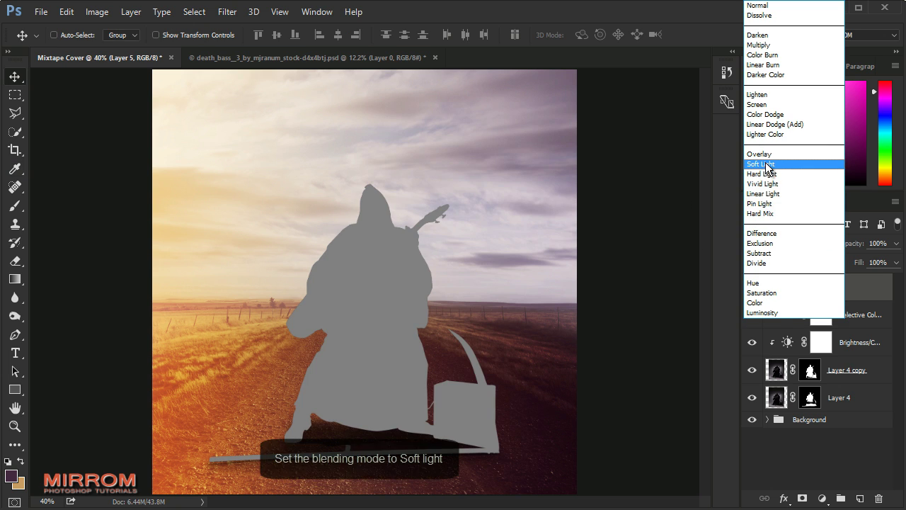
click(770, 167)
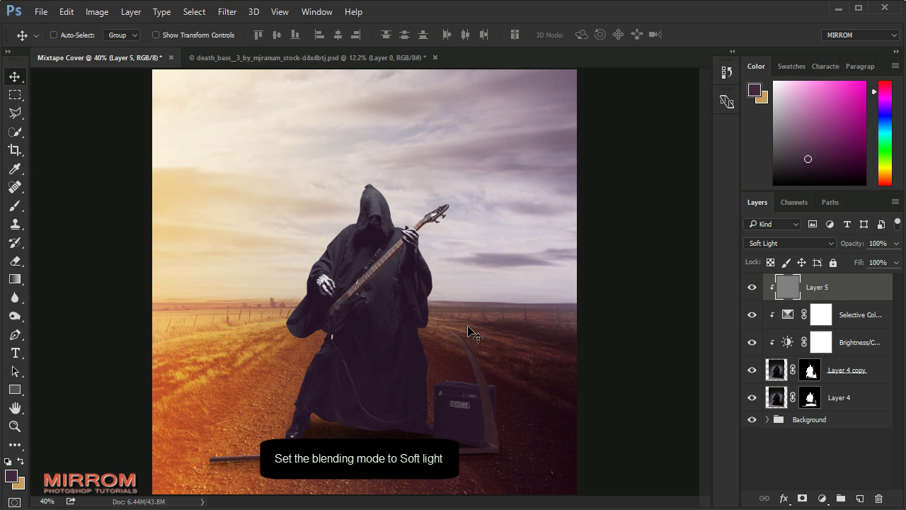
- Burn the ground around the robe's hem, amp and scythe shaft at raised exposure
key(ctrl+plus)
scroll(425, 329, down, 2)
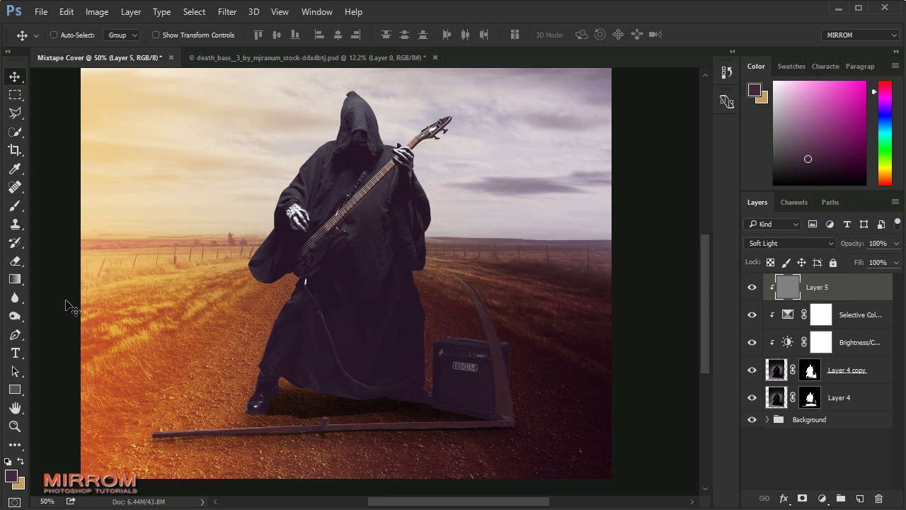
click(15, 316)
click(71, 326)
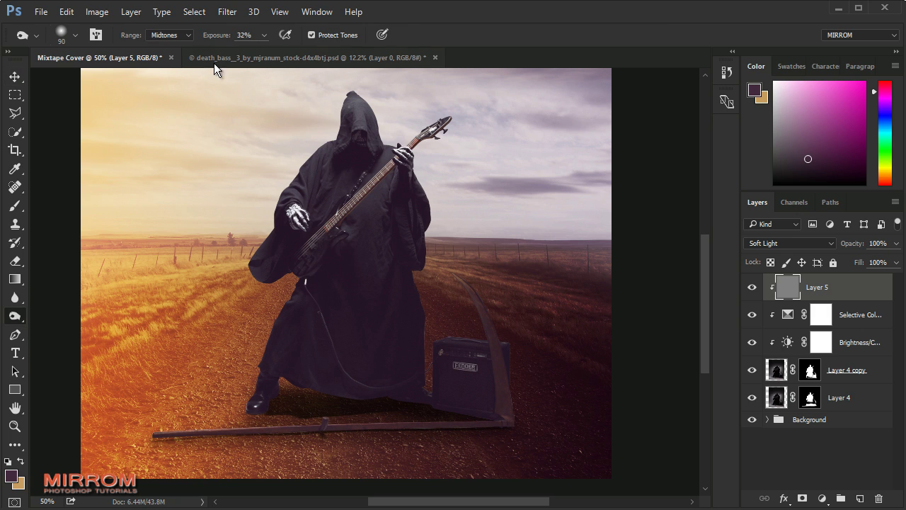
drag(216, 35, 227, 41)
drag(297, 348, 296, 401)
key(bracketleft)
mouse_move(338, 396)
mouse_down()
mouse_move(412, 428)
mouse_move(407, 435)
mouse_up()
key(bracketright)
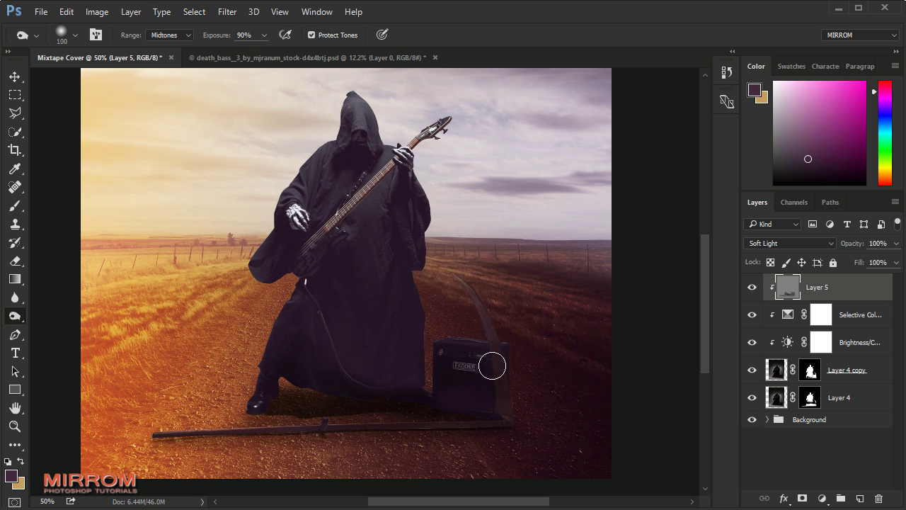
drag(504, 442, 156, 435)
key(bracketright)
key(bracketright)
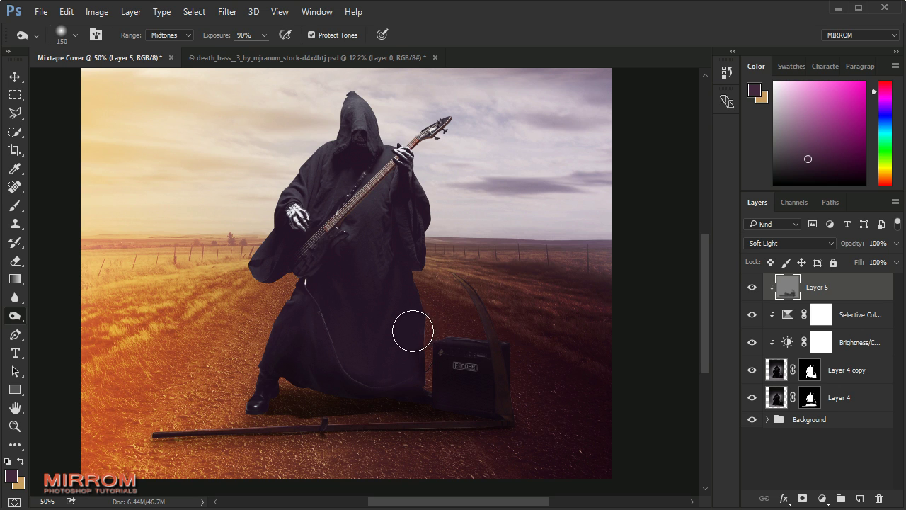
key(bracketleft)
key(bracketleft)
key(bracketleft)
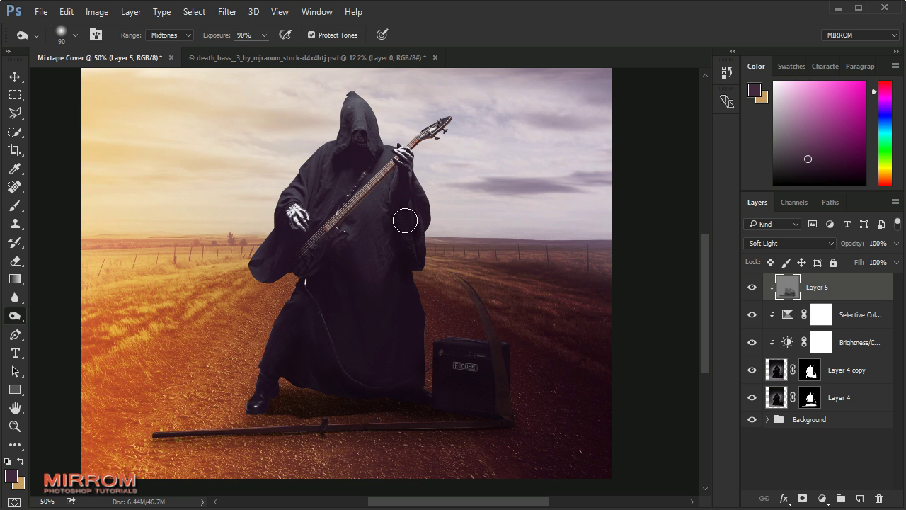
- Burn the robe around the hood, chest and right side, then zoom back out
scroll(350, 163, up, 1)
key(bracketleft)
key(bracketleft)
key(bracketleft)
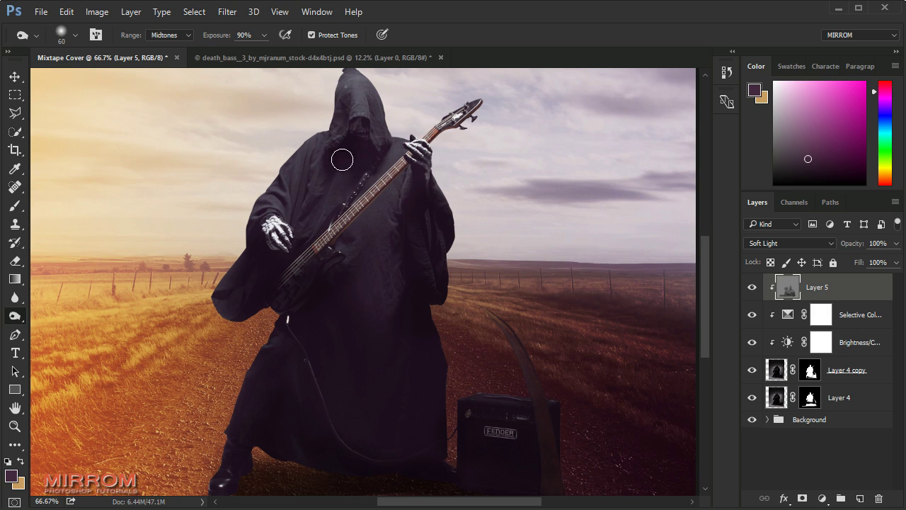
drag(342, 160, 295, 217)
drag(403, 145, 430, 223)
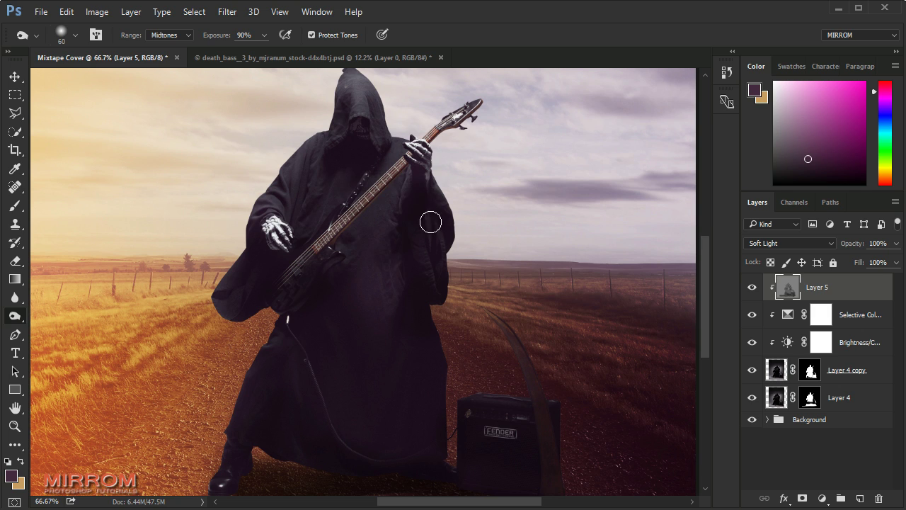
key(bracketleft)
key(bracketleft)
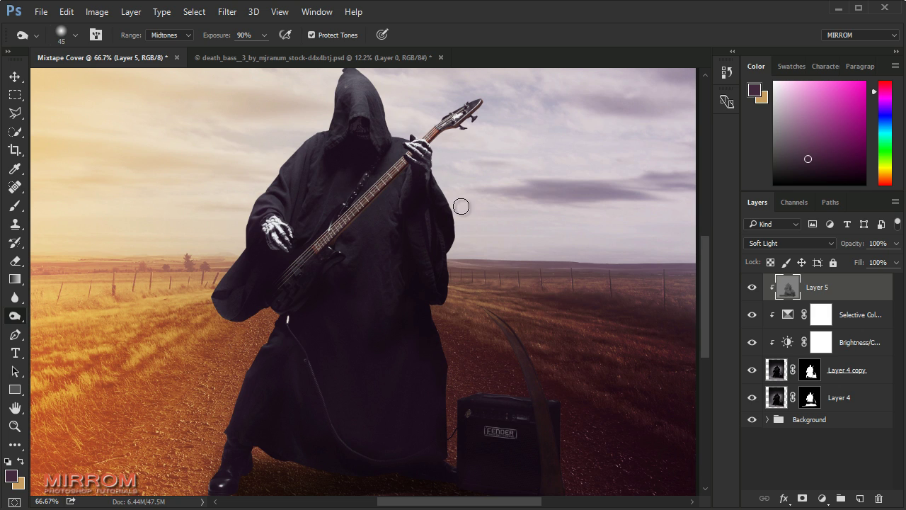
key(bracketleft)
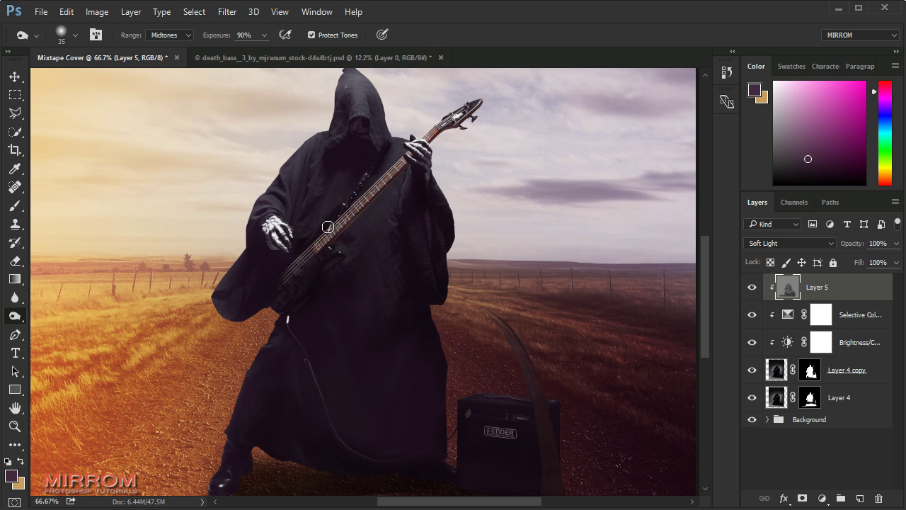
scroll(506, 323, down, 3)
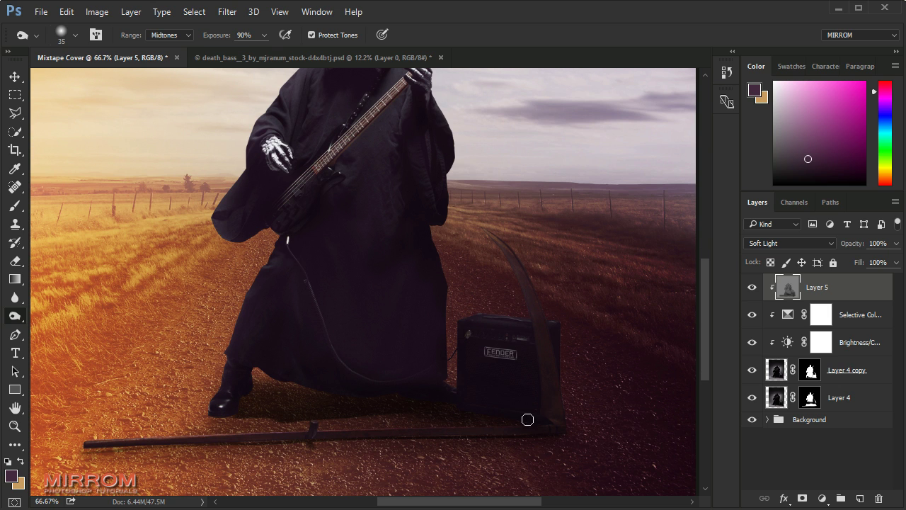
scroll(472, 348, down, 2)
scroll(472, 352, down, 1)
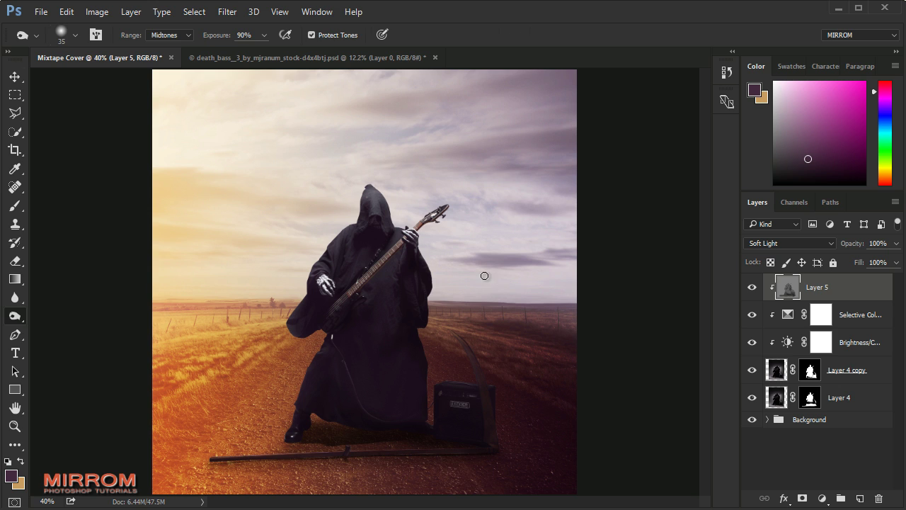
- Add a new Layer 6 clipped to the reaper and sample an orange tone from the field
key(v)
click(860, 499)
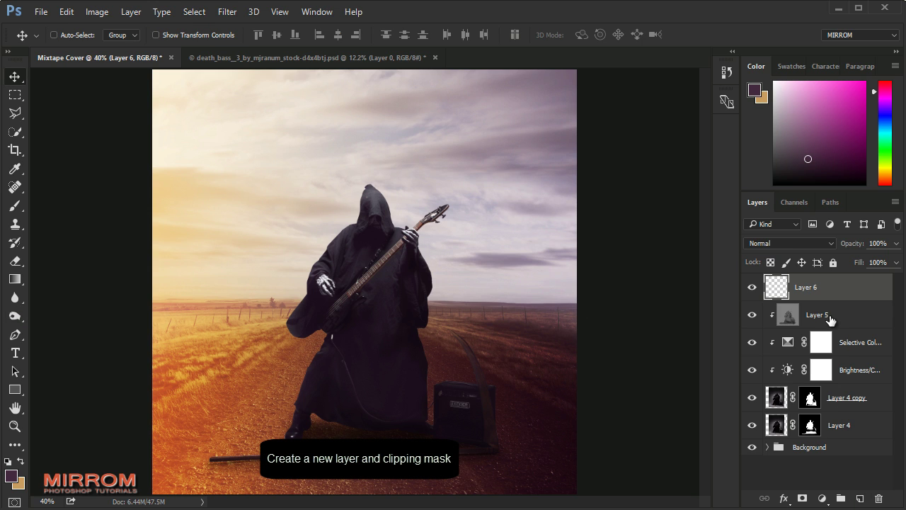
right_click(825, 286)
click(633, 330)
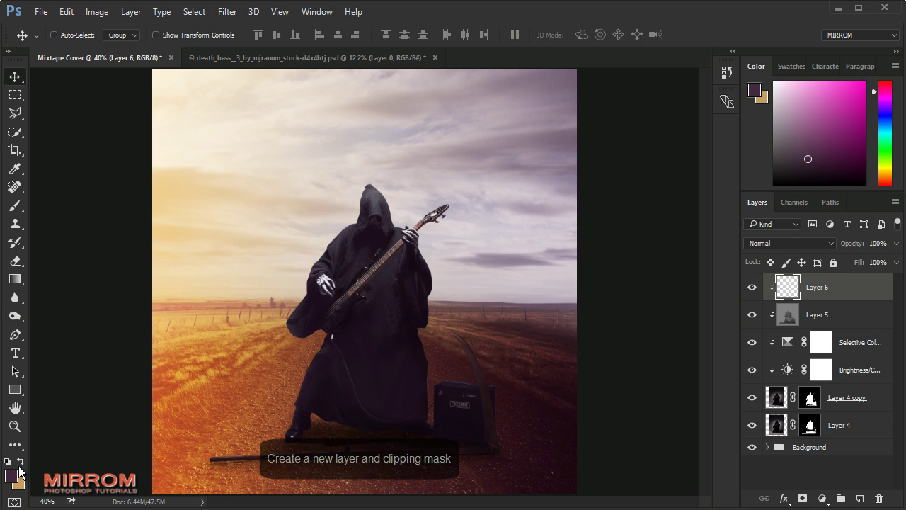
drag(15, 279, 49, 280)
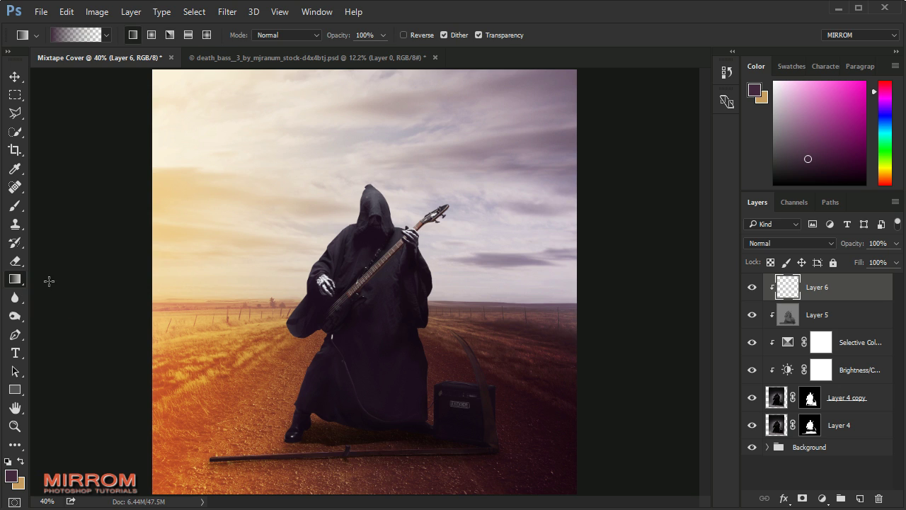
alt+click(209, 358)
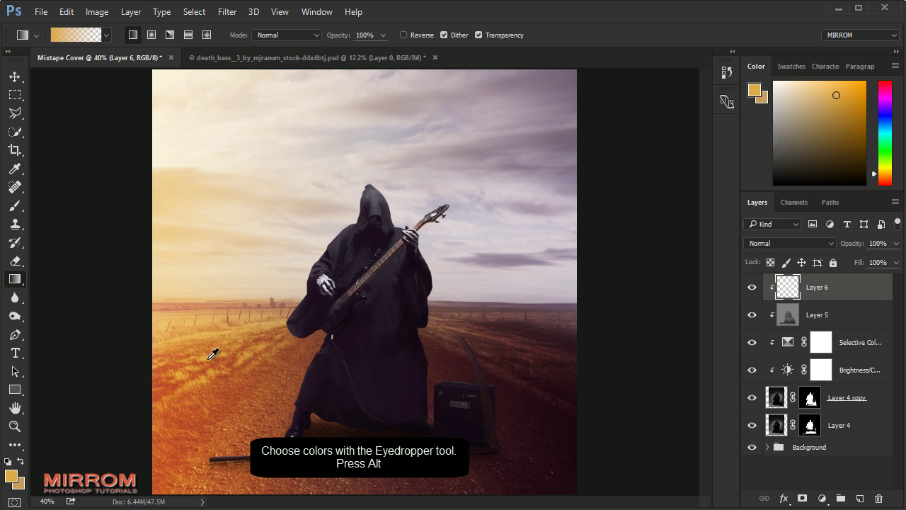
alt+click(207, 359)
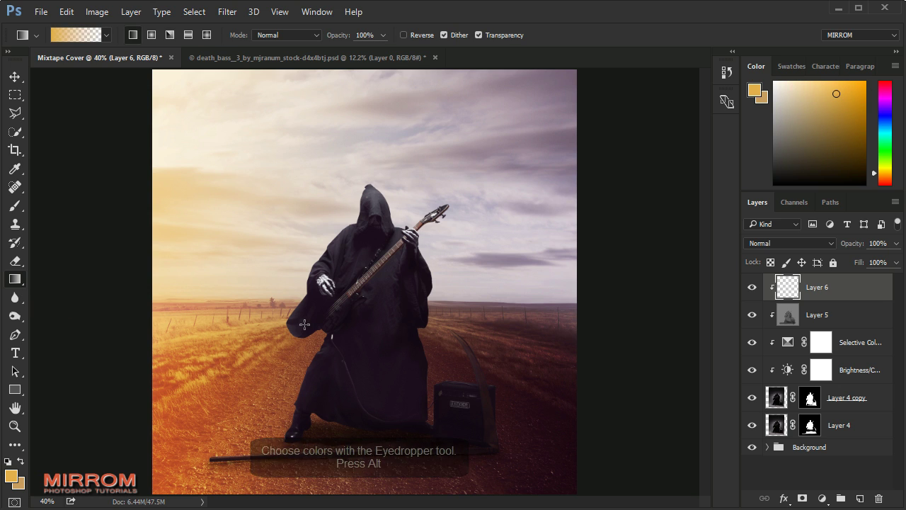
- Draw the orange gradient across the reaper's left side and blend Layer 6 in Overlay
drag(298, 325, 368, 327)
key(ctrl+z)
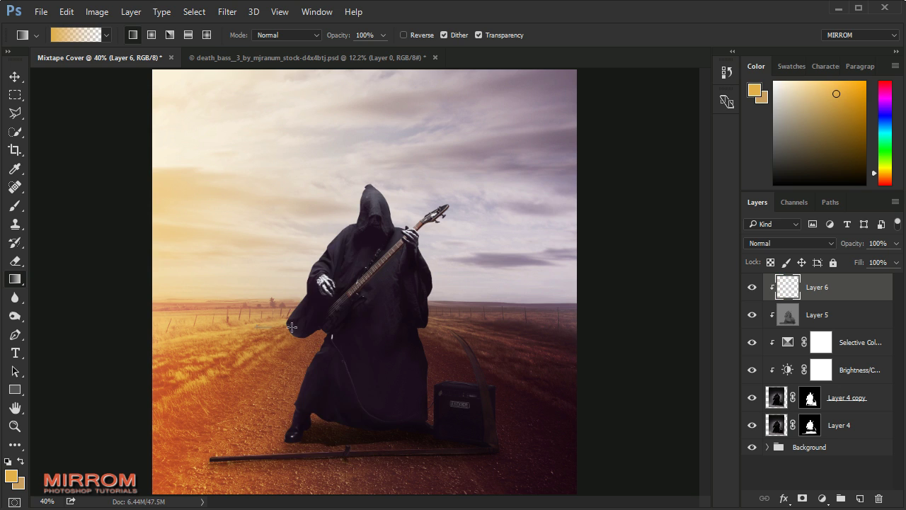
drag(286, 327, 371, 328)
key(ctrl+z)
drag(287, 328, 416, 334)
key(v)
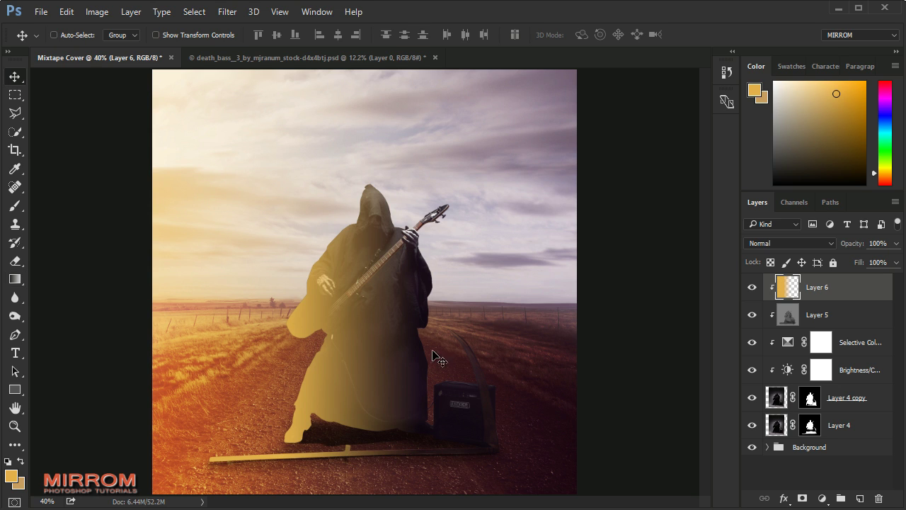
click(783, 243)
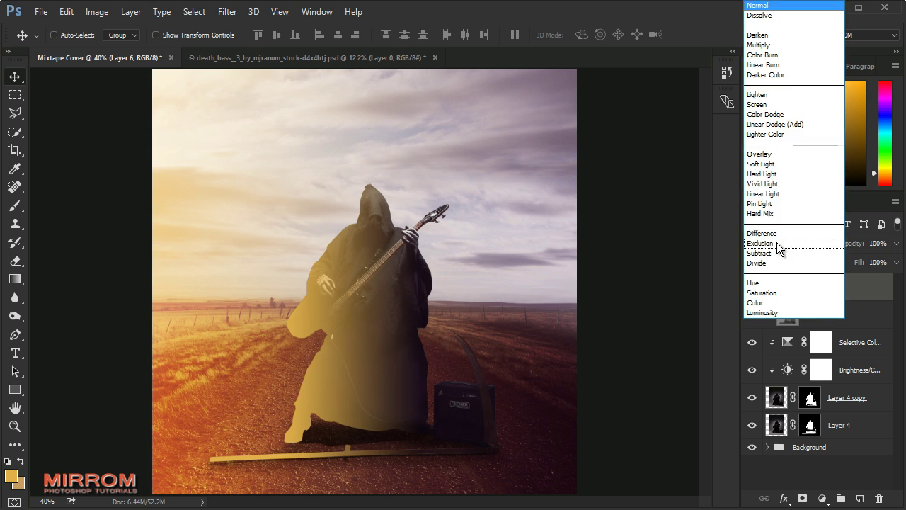
click(770, 152)
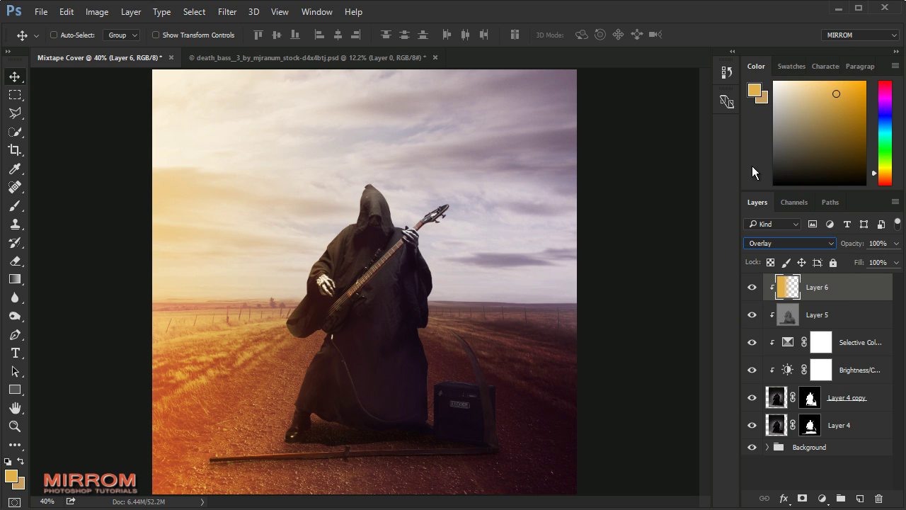
click(863, 497)
- Clip Layer 7 to the layers below and set the foreground colour to #432a3d
alt+click(833, 301)
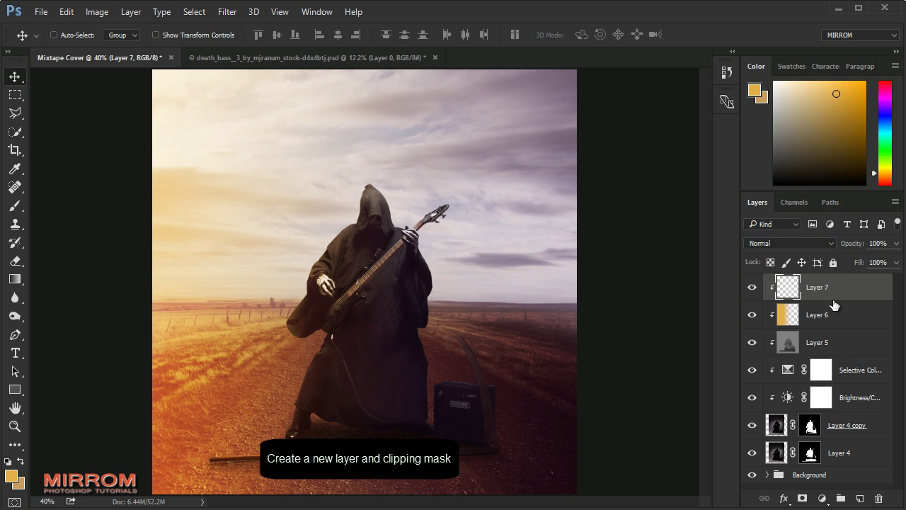
click(12, 476)
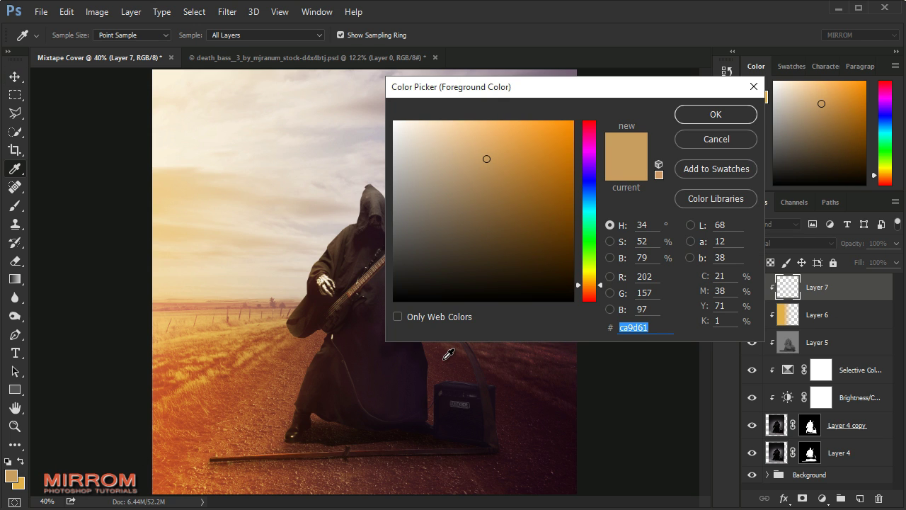
text(43)
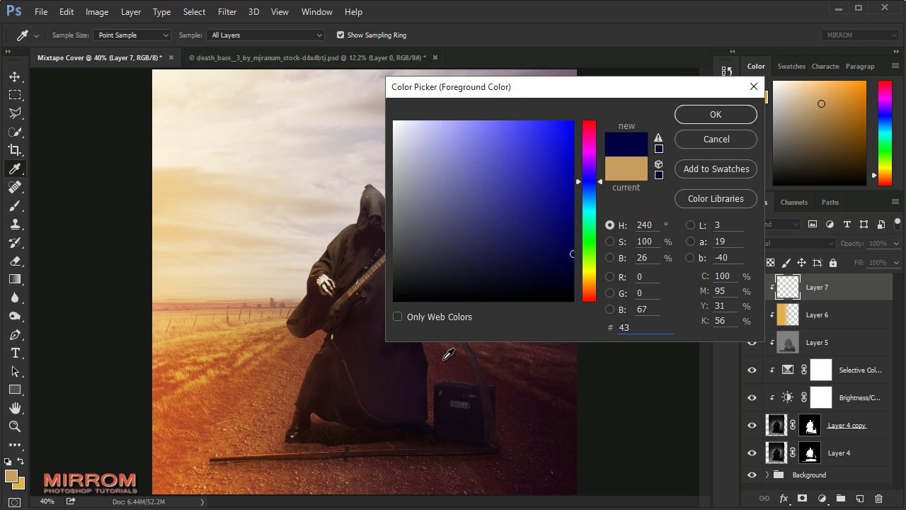
text(2a3)
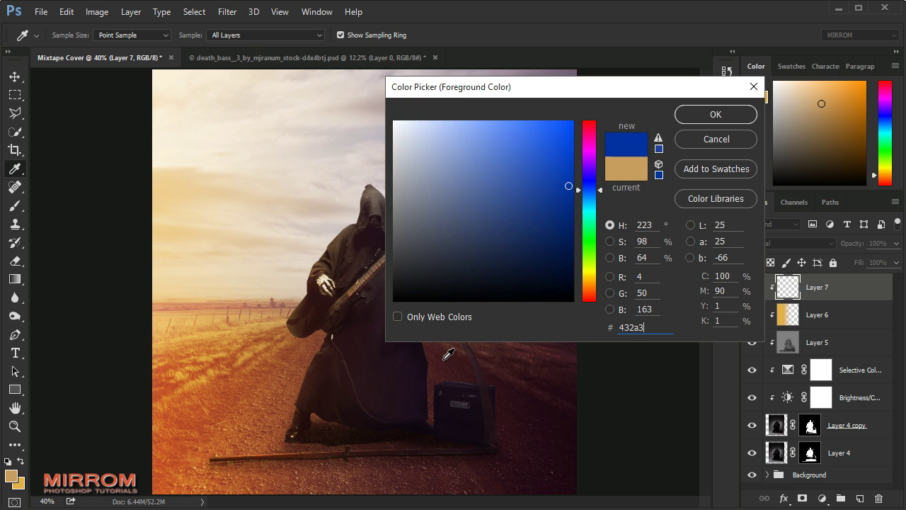
text(d)
click(703, 123)
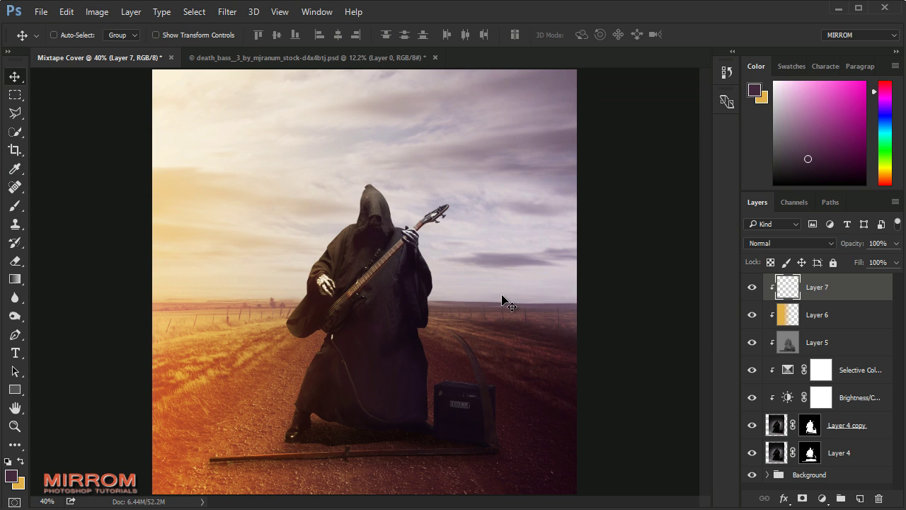
- Draw a dark purple foreground-to-transparent gradient over the reaper's right side
key(g)
drag(509, 318, 303, 331)
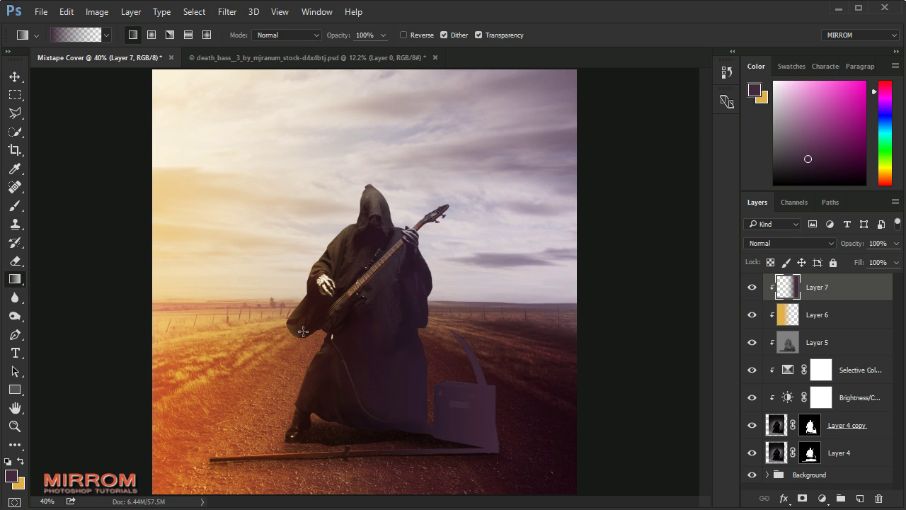
key(ctrl+z)
key(ctrl+z)
key(ctrl+z)
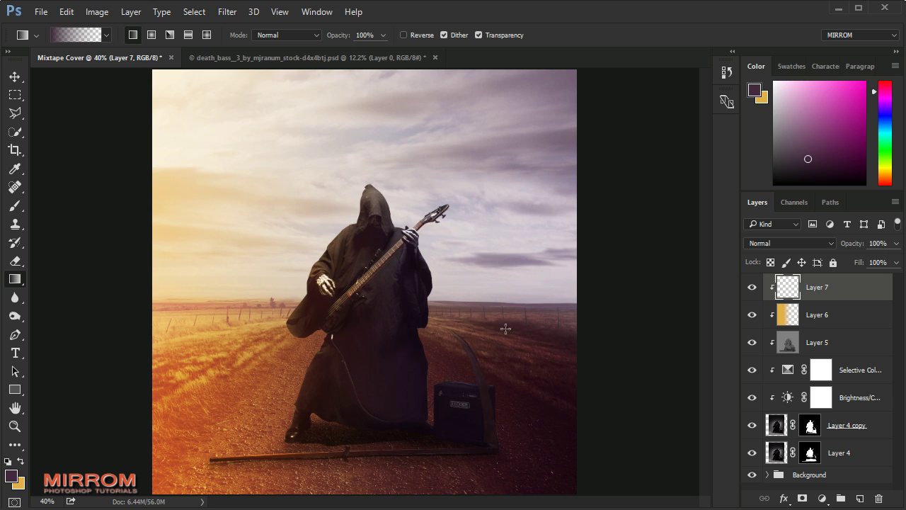
drag(345, 327, 345, 328)
- Blend Layer 7 in Soft Light at 94% opacity
key(v)
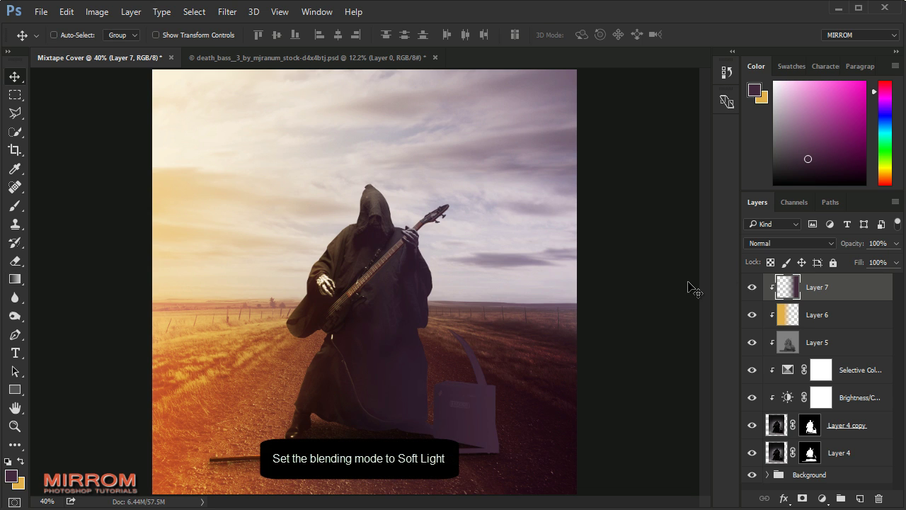
click(765, 243)
click(763, 164)
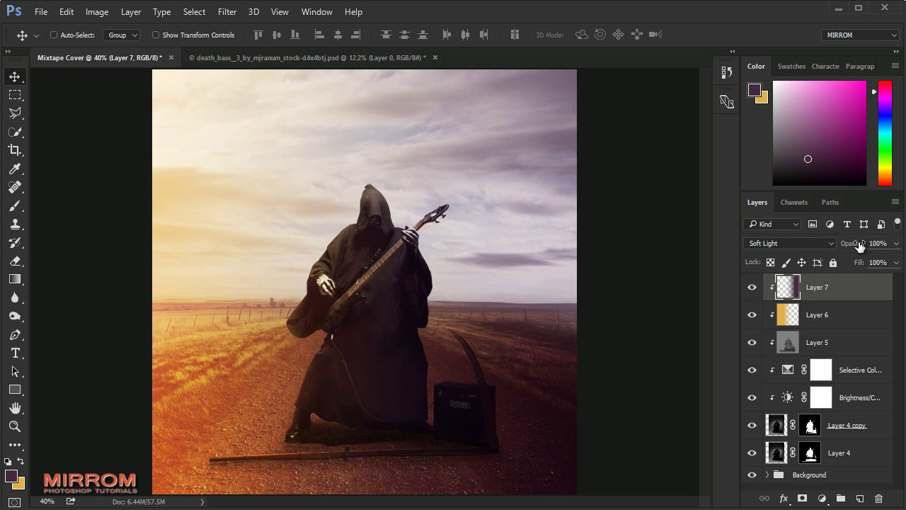
drag(860, 244, 857, 244)
- Stamp the visible reaper layers, background hidden, into Layer 8 and move it below Layer 4
click(753, 474)
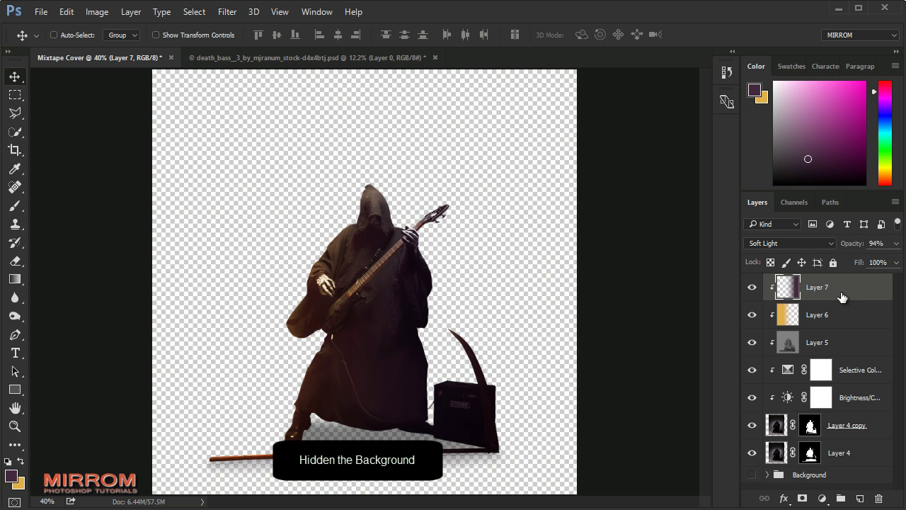
click(752, 474)
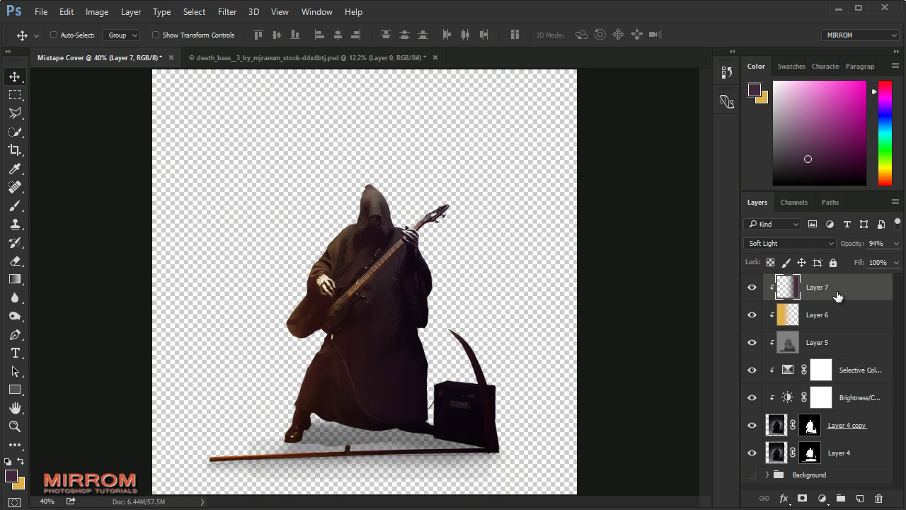
key(ctrl+alt+shift+e)
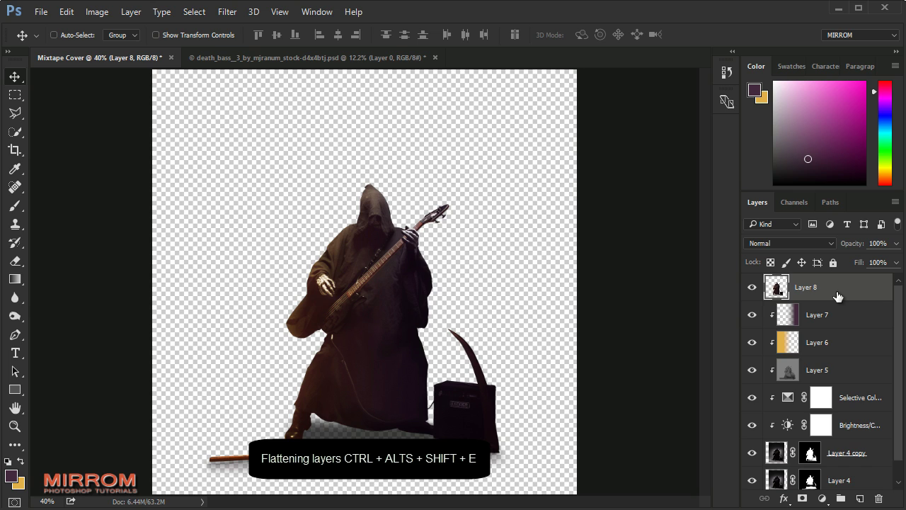
scroll(777, 461, down, 1)
click(753, 481)
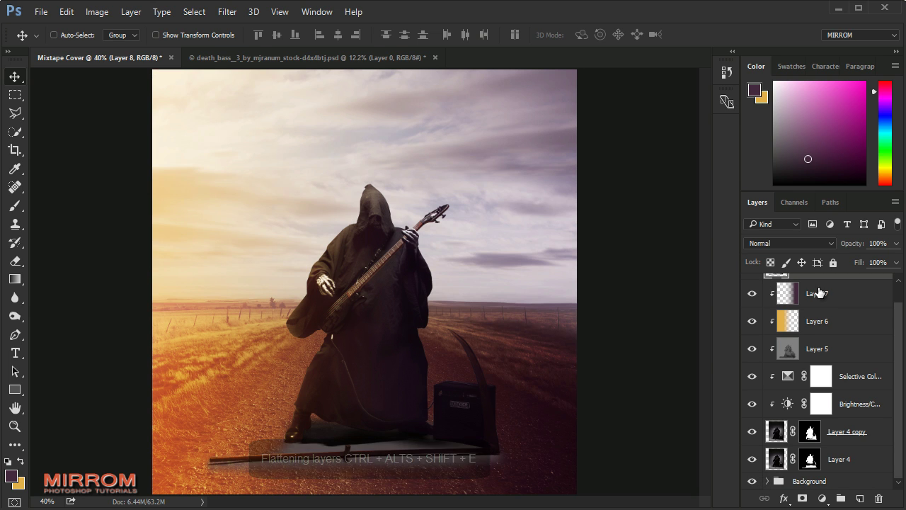
scroll(819, 293, up, 1)
drag(819, 293, 815, 464)
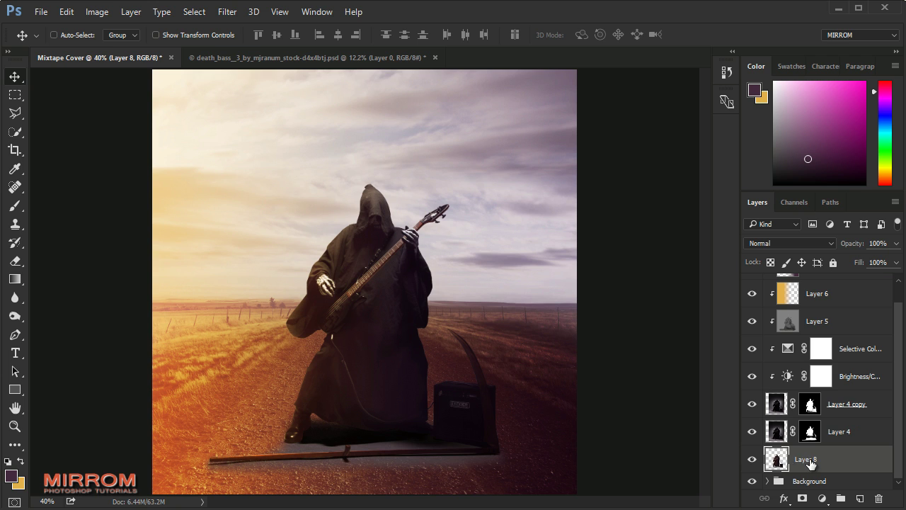
- Enlarge the reaper copy to 167%, blend it in Soft Light, and add a layer mask
key(ctrl+t)
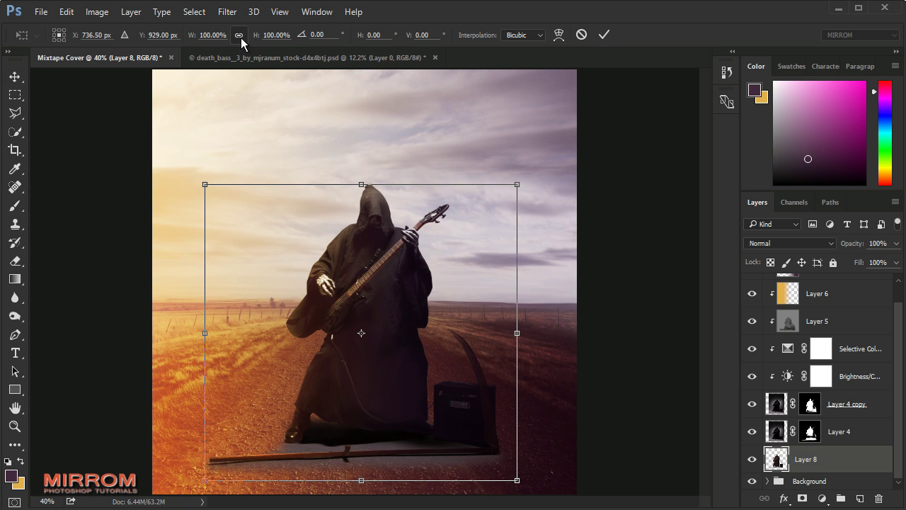
drag(193, 37, 238, 40)
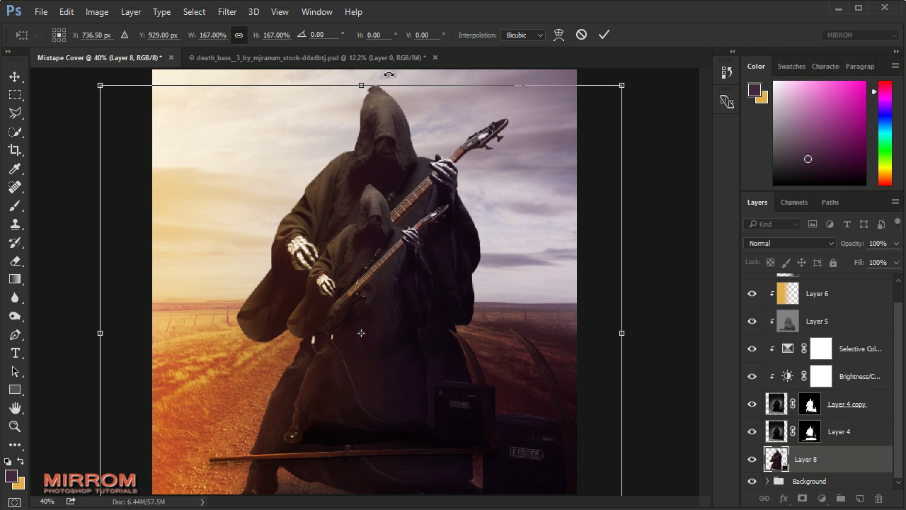
key(Return)
click(789, 243)
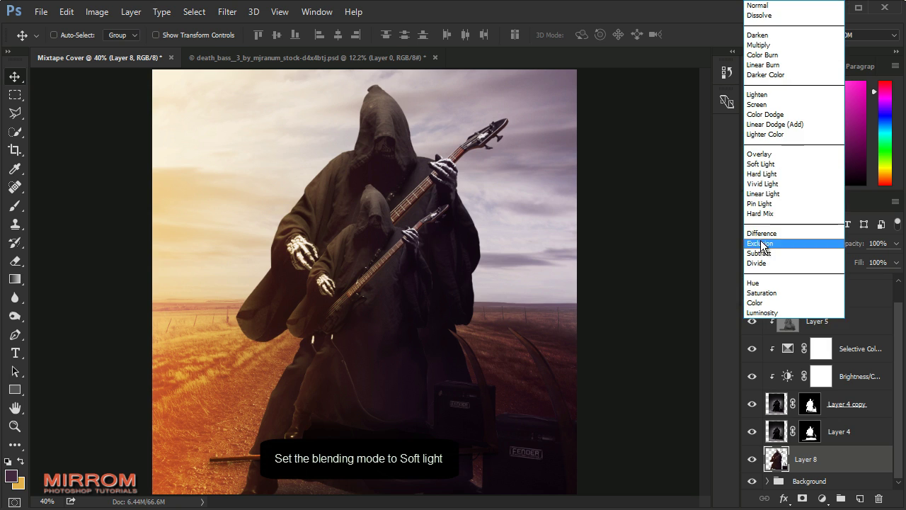
click(773, 171)
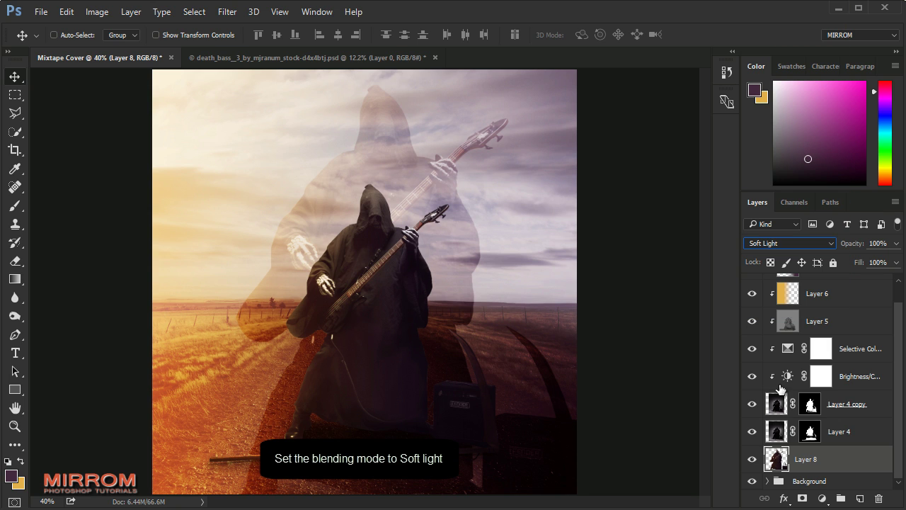
click(802, 498)
- Fade out the ghost reaper's lower half with an upward black-to-white gradient on Layer 8's mask
key(d)
key(g)
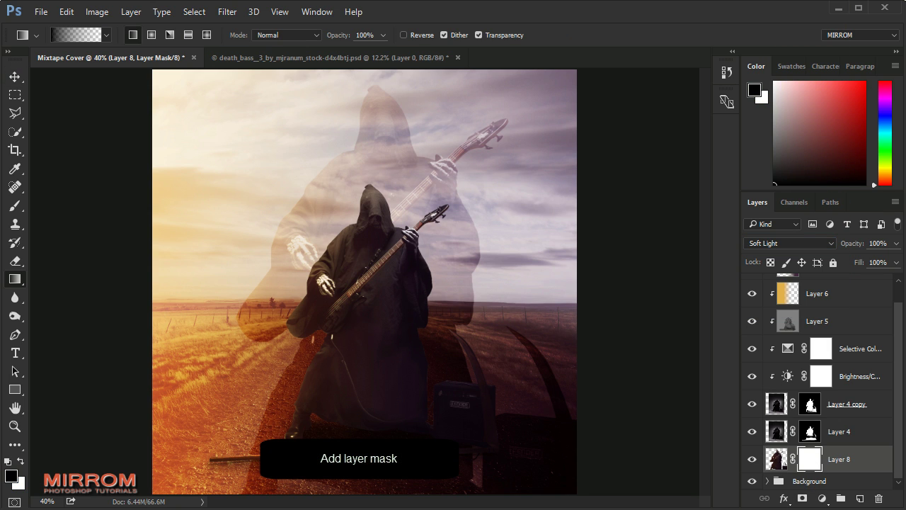
drag(427, 485, 424, 317)
drag(396, 416, 407, 309)
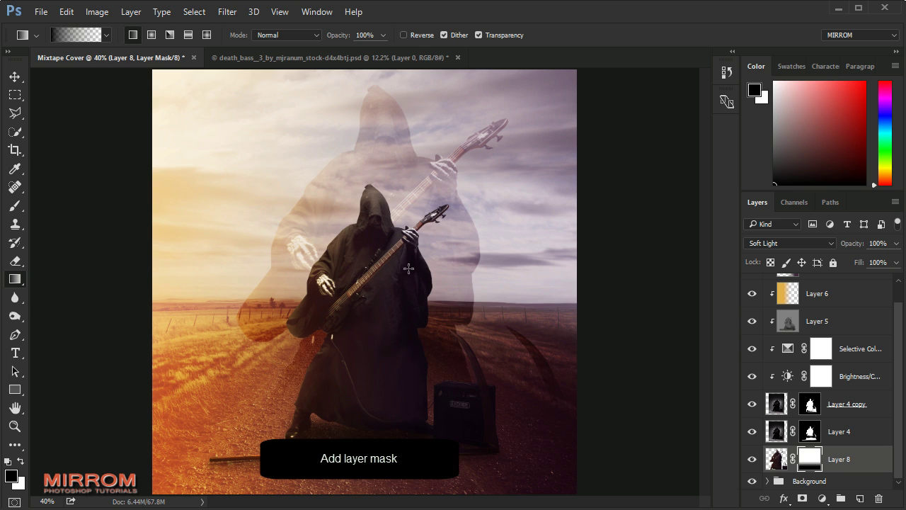
drag(376, 378, 384, 259)
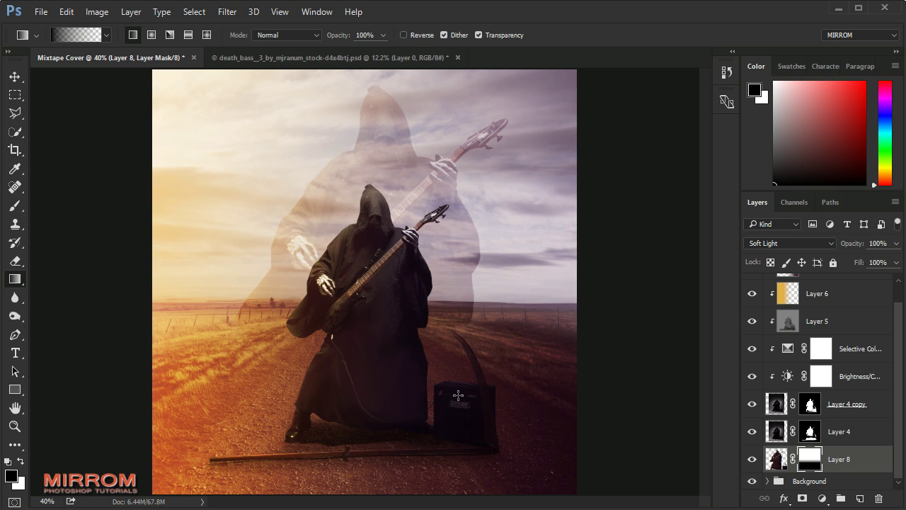
key(b)
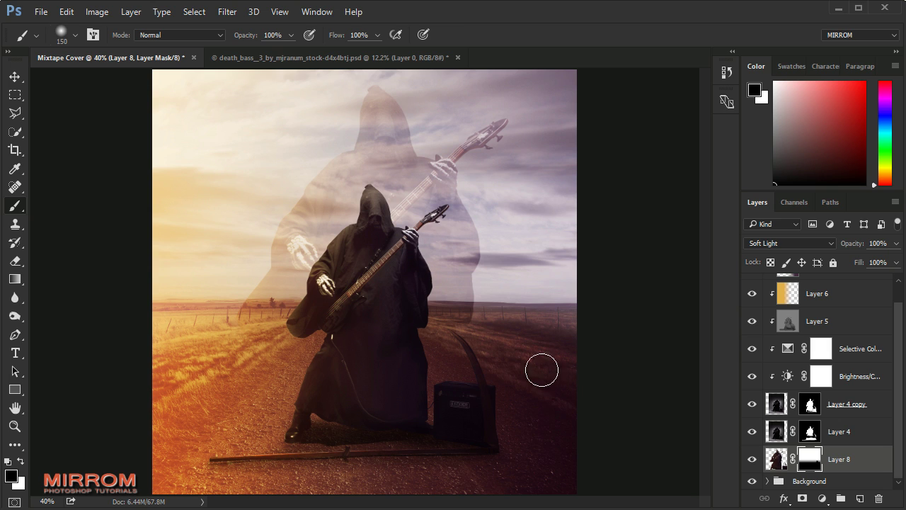
key(v)
click(839, 471)
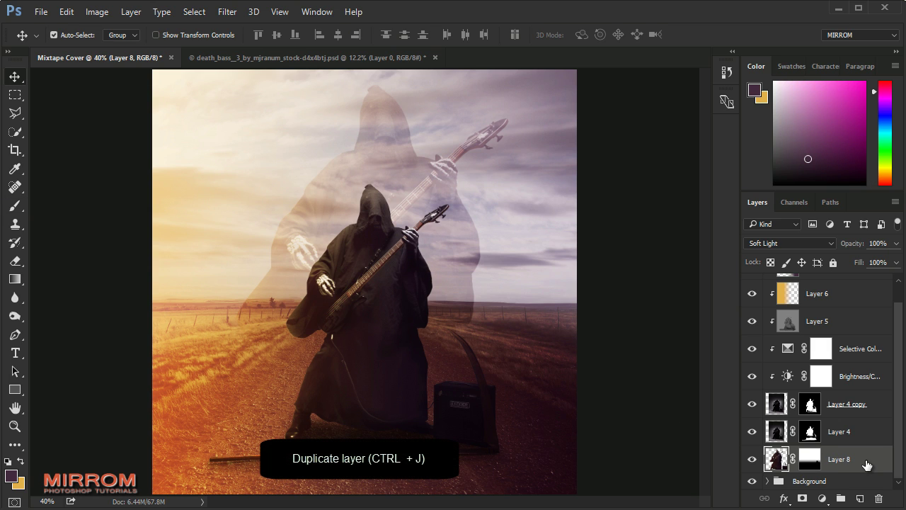
- Duplicate Layer 8 and enlarge the copy to 132% as a second ghost echo
key(ctrl+j)
key(ctrl+t)
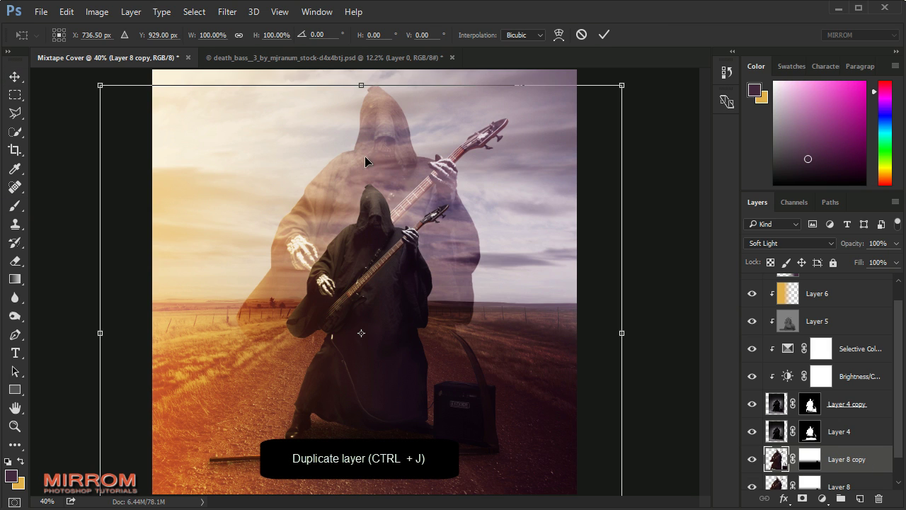
mouse_move(192, 35)
mouse_down()
mouse_move(238, 44)
mouse_move(210, 57)
mouse_up()
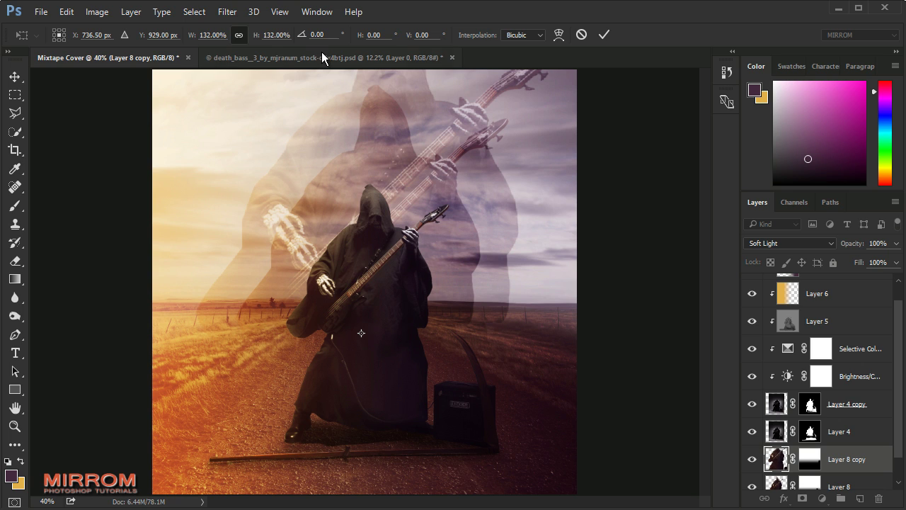
click(606, 34)
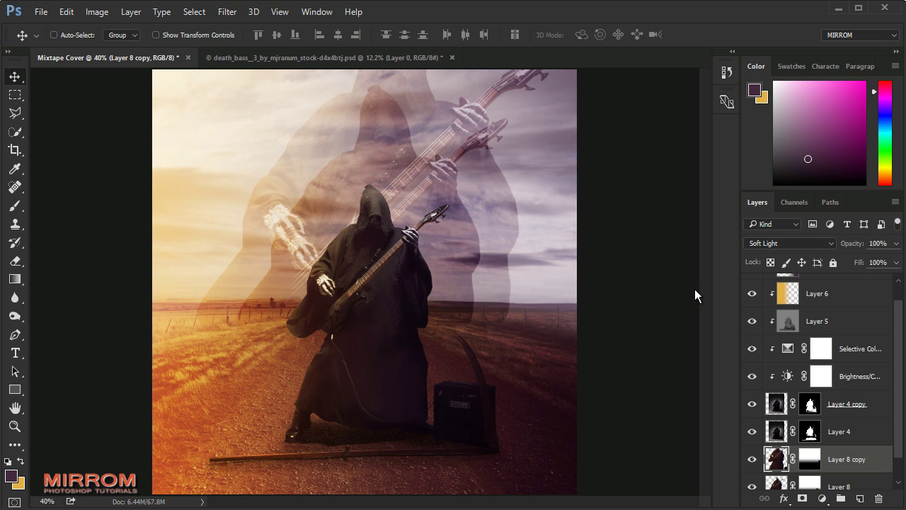
- Group Layer 7 through Layer 8 copy as 'Model' and stamp a merged Layer 9 on top
scroll(847, 393, down, 1)
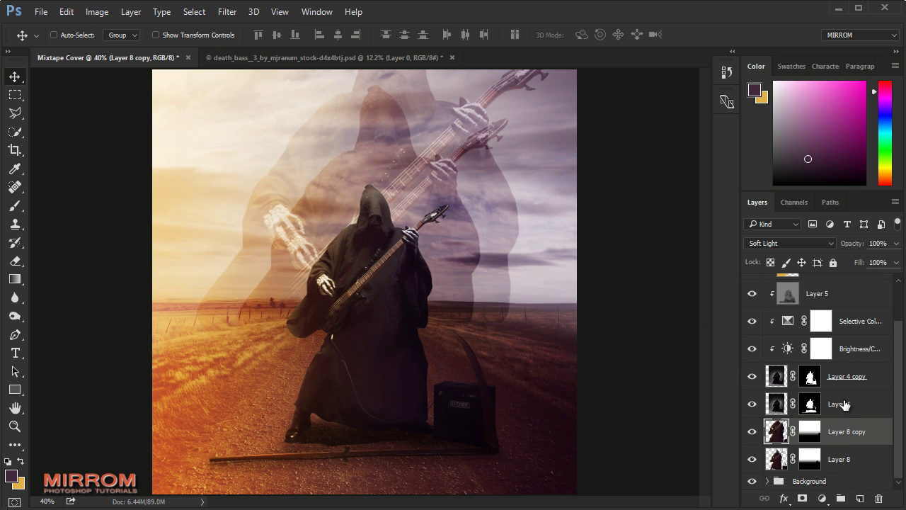
click(846, 457)
scroll(847, 414, up, 2)
shift+click(838, 291)
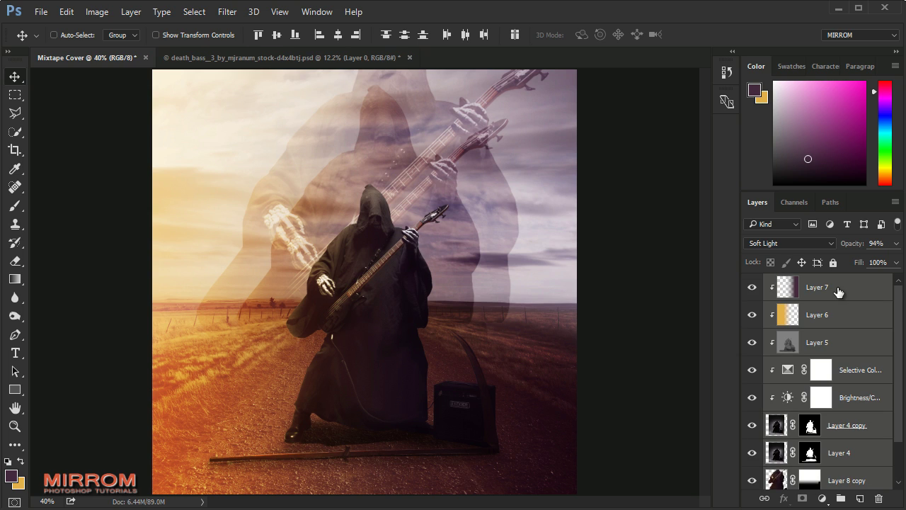
key(ctrl+g)
double_click(805, 282)
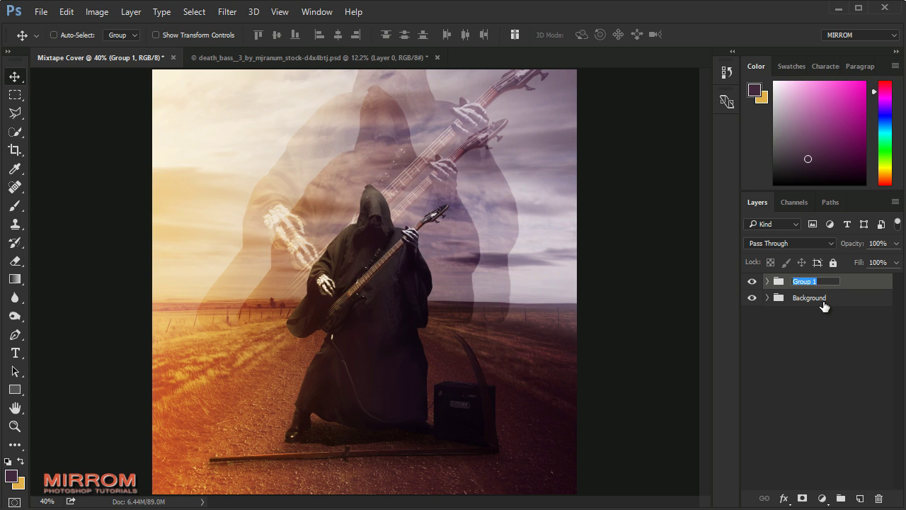
text(Model)
key(Return)
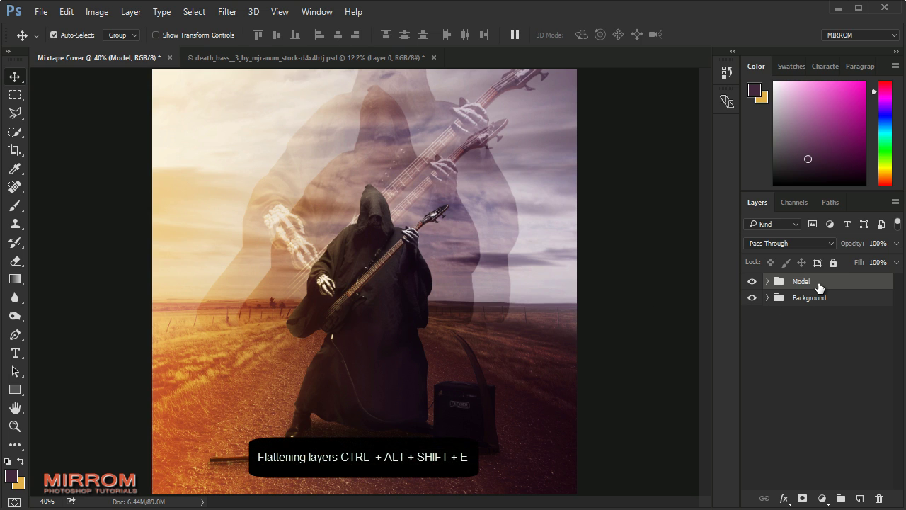
key(ctrl+alt+shift+e)
- Apply the Filter Gallery Crosshatch filter to Layer 9 with Stroke Length 9 and Sharpness 12
click(228, 11)
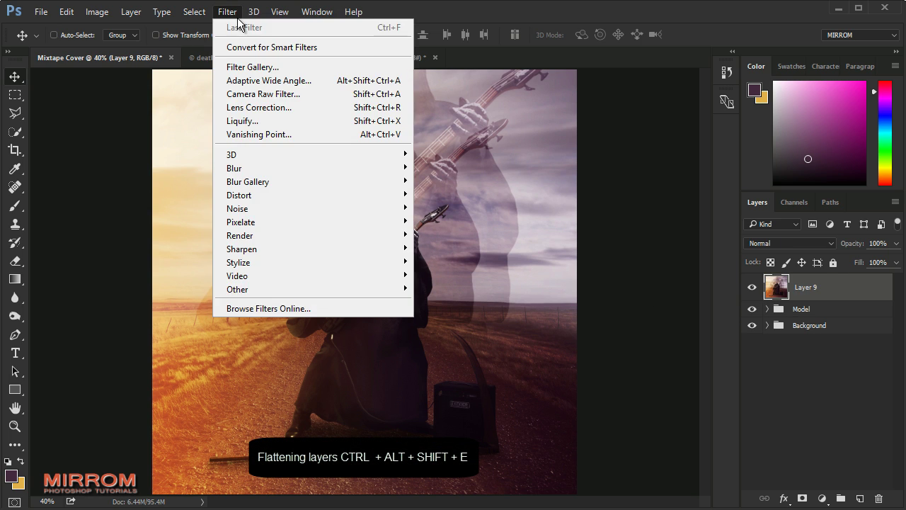
click(342, 105)
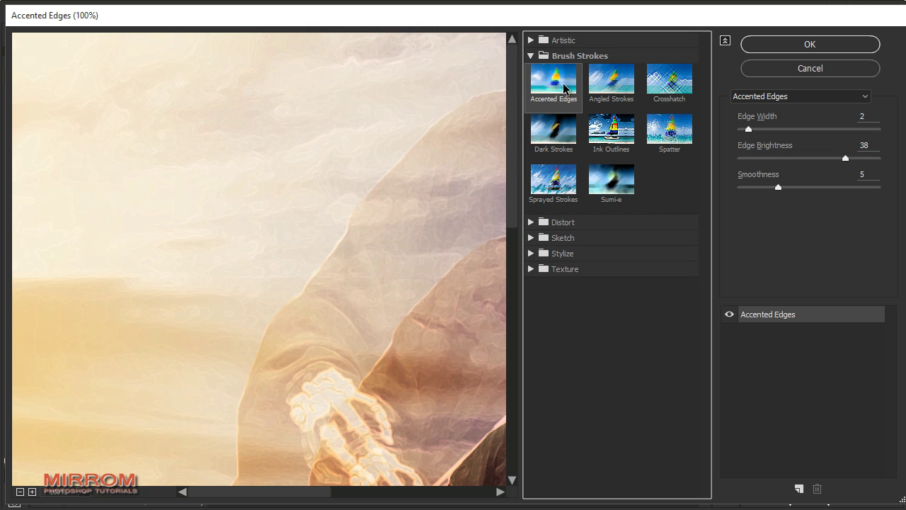
click(669, 80)
click(531, 56)
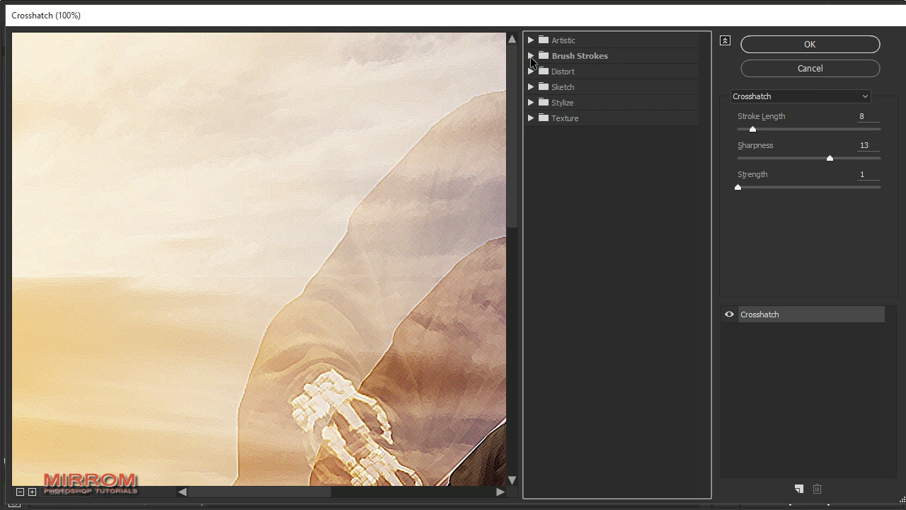
click(547, 59)
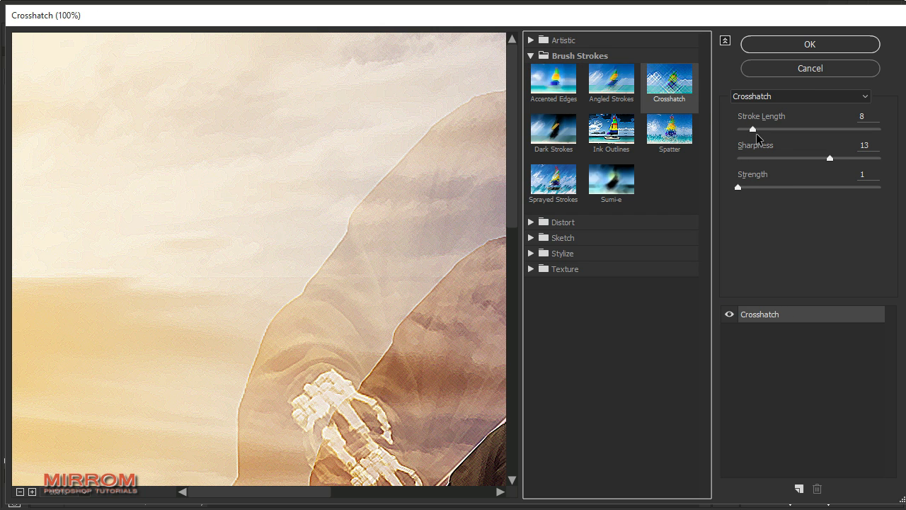
click(20, 491)
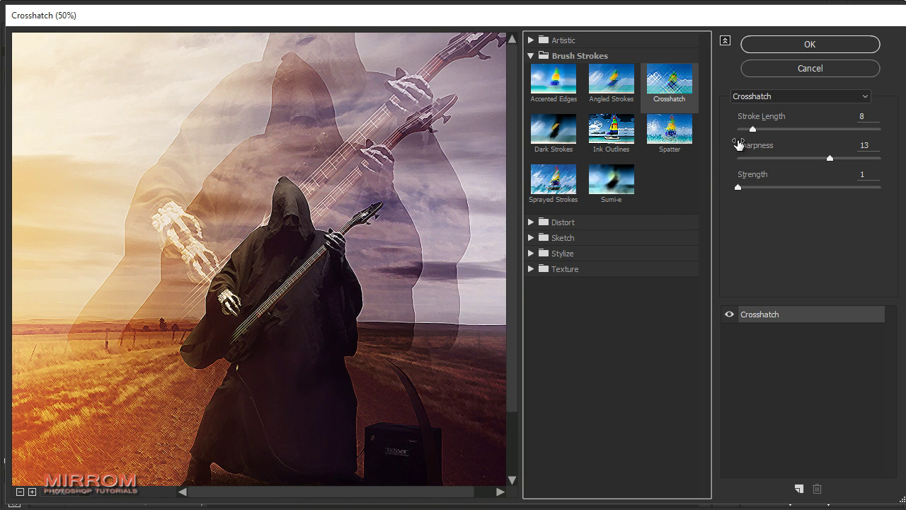
drag(753, 129, 757, 129)
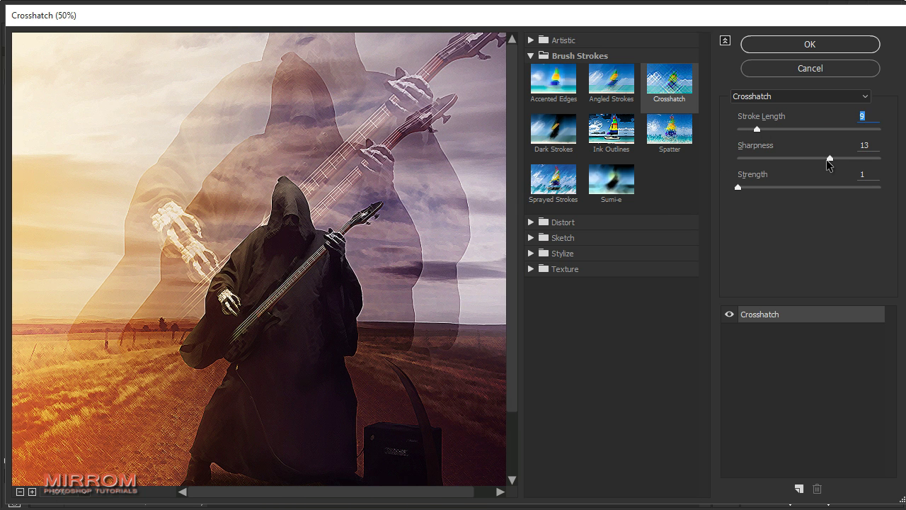
drag(825, 161, 825, 160)
click(769, 48)
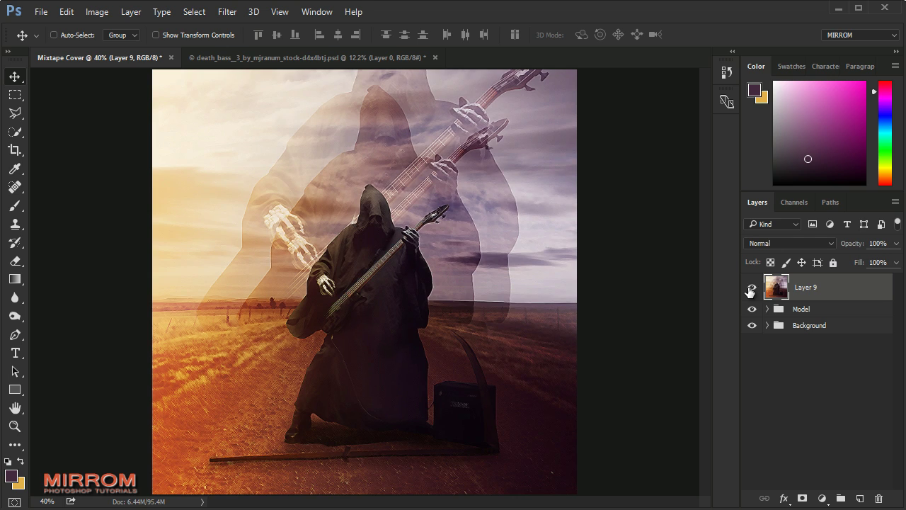
key(ctrl)
scroll(401, 125, up, 1)
scroll(400, 126, up, 1)
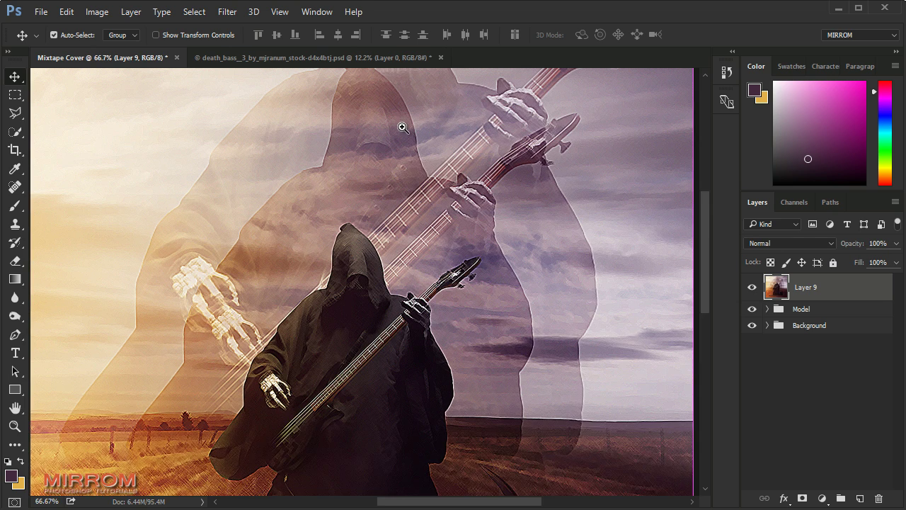
scroll(370, 240, down, 3)
scroll(372, 245, down, 1)
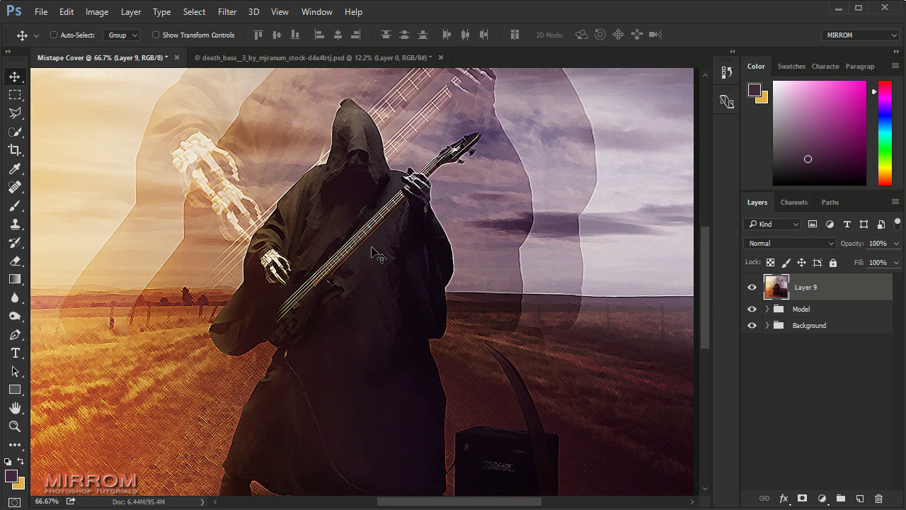
scroll(374, 248, down, 2)
scroll(375, 250, down, 2)
scroll(404, 256, up, 1)
scroll(407, 257, up, 4)
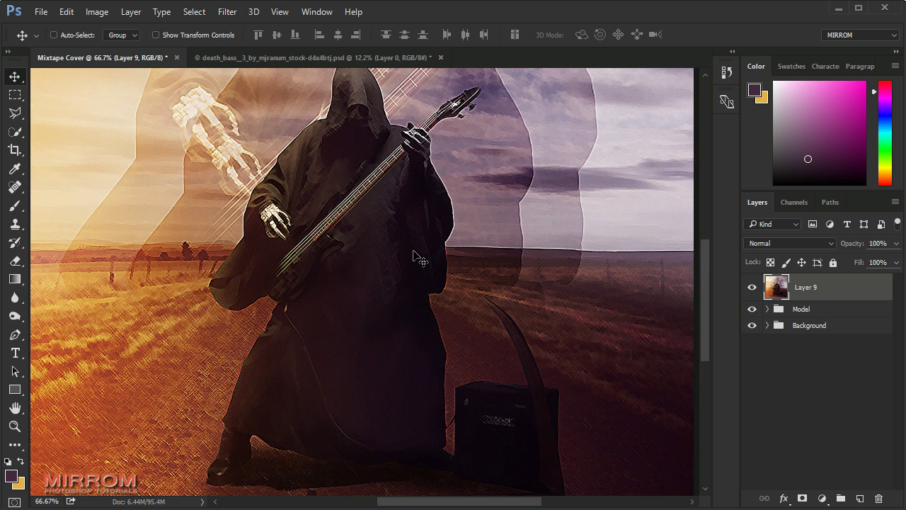
scroll(411, 256, down, 2)
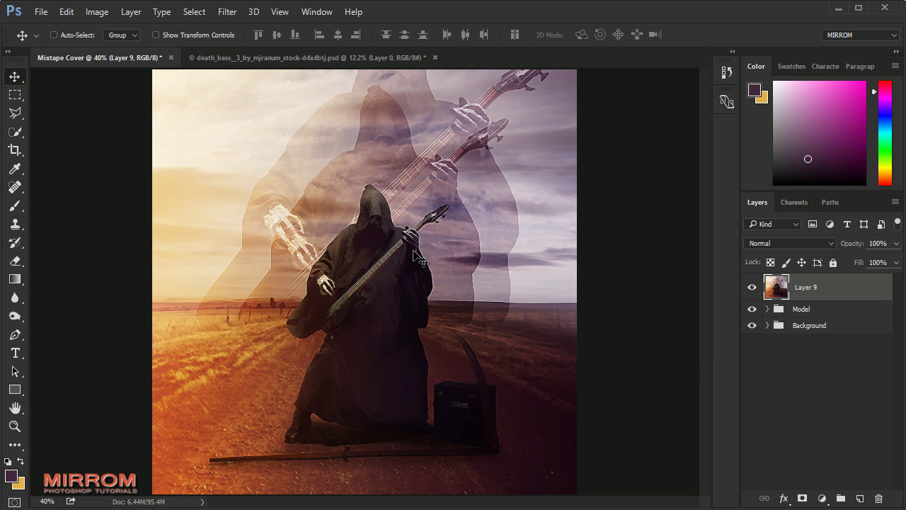
scroll(532, 301, down, 1)
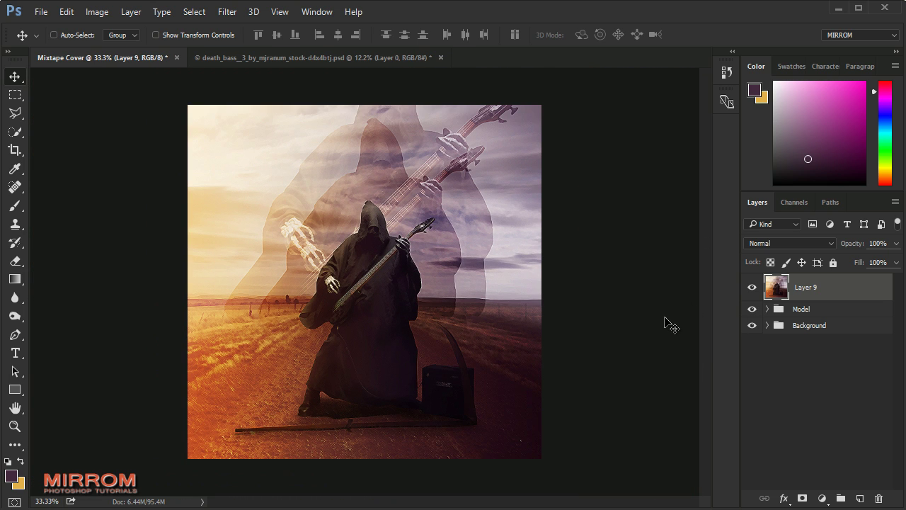
- Place the grunge texture image into the cover and flip it horizontally
click(41, 11)
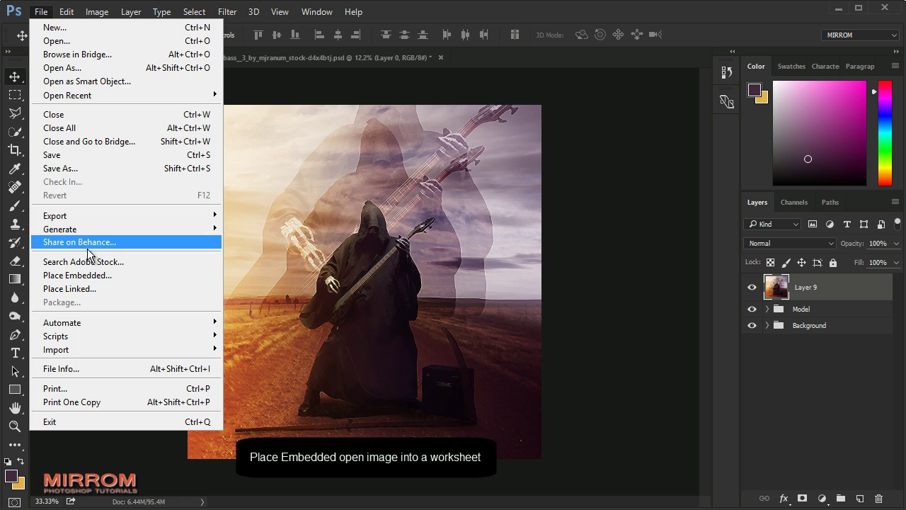
click(92, 275)
drag(524, 116, 451, 182)
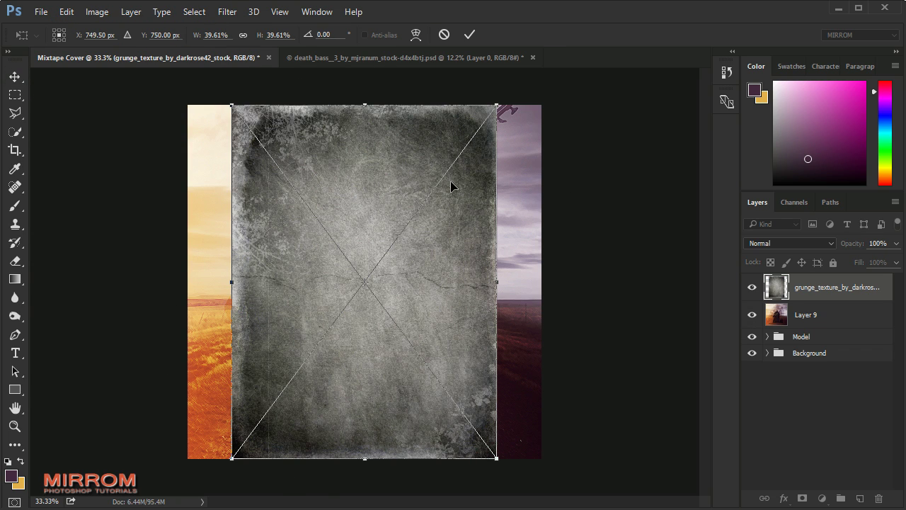
right_click(391, 146)
click(433, 341)
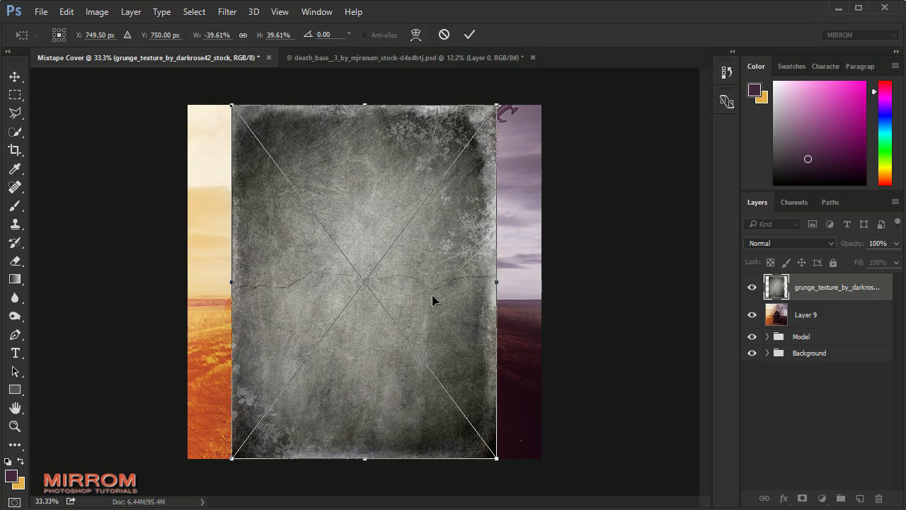
- Scale and position the grunge texture to fill the square canvas
drag(232, 105, 185, 42)
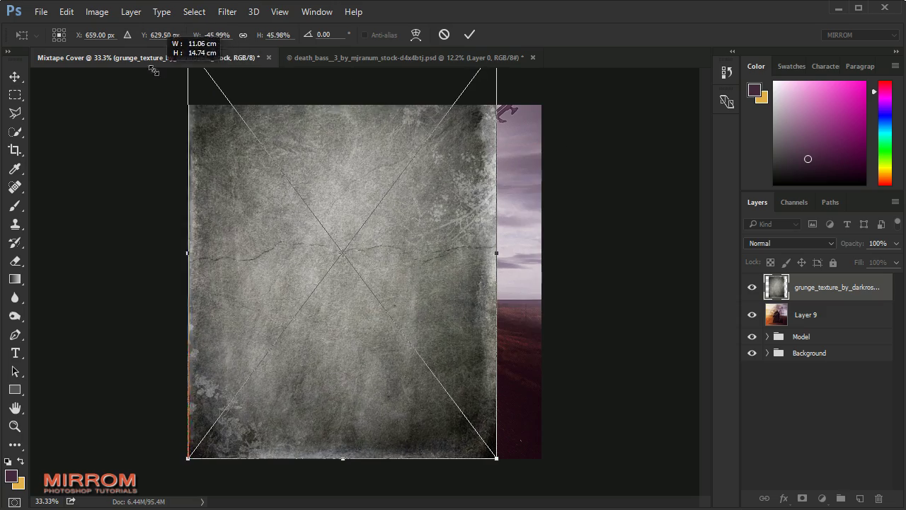
drag(498, 459, 567, 504)
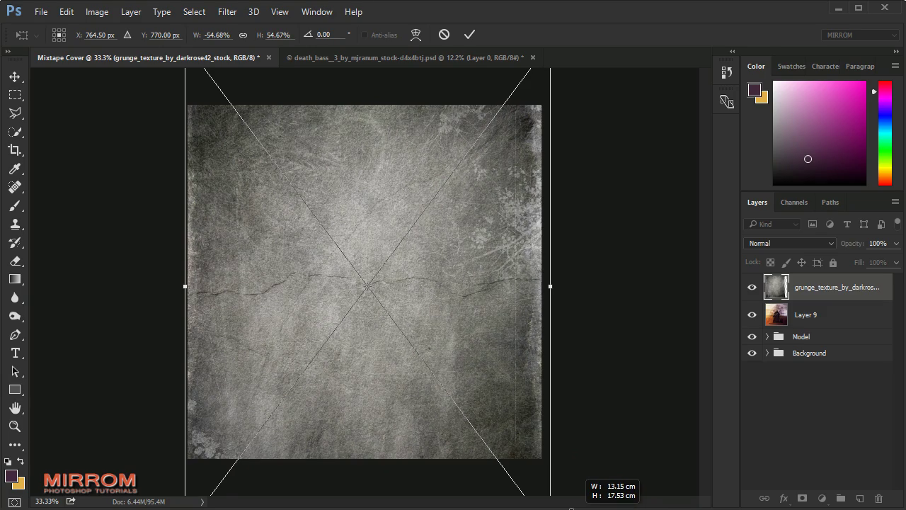
drag(396, 196, 396, 247)
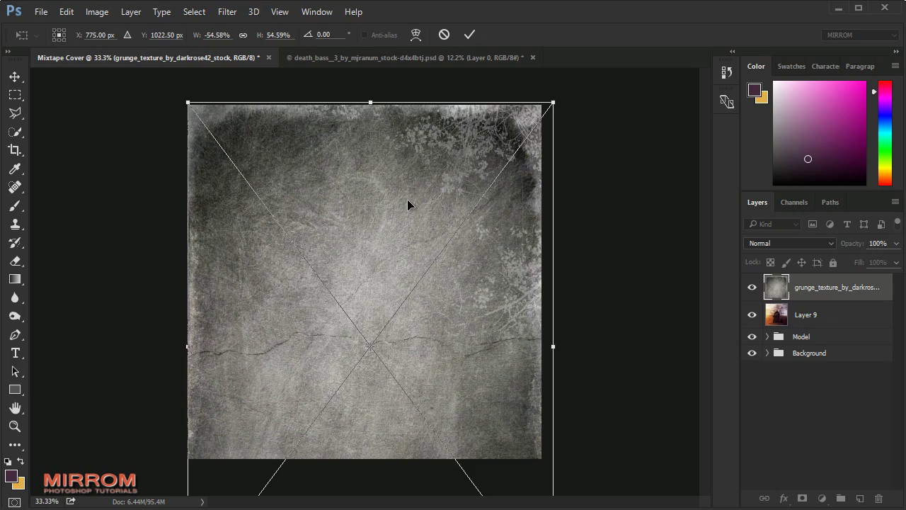
key(Right)
key(Right)
key(Right)
key(Down)
key(Down)
key(Down)
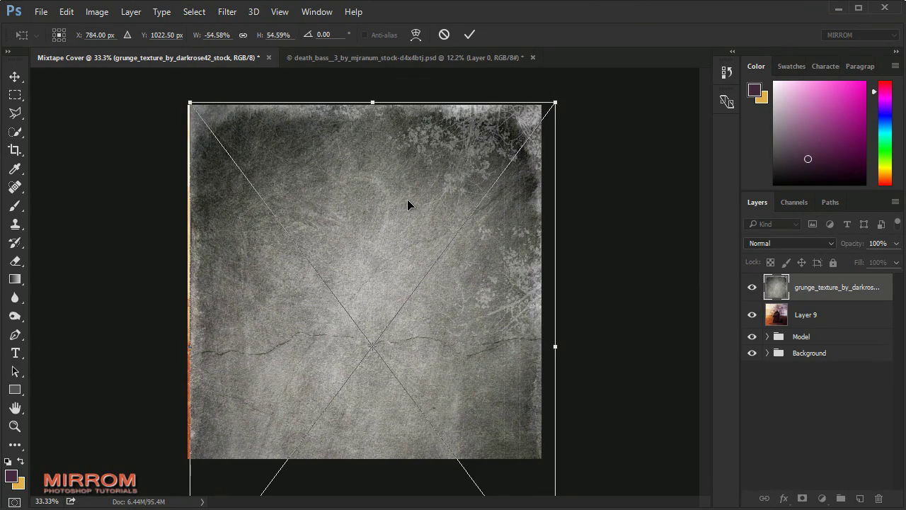
drag(191, 99, 184, 95)
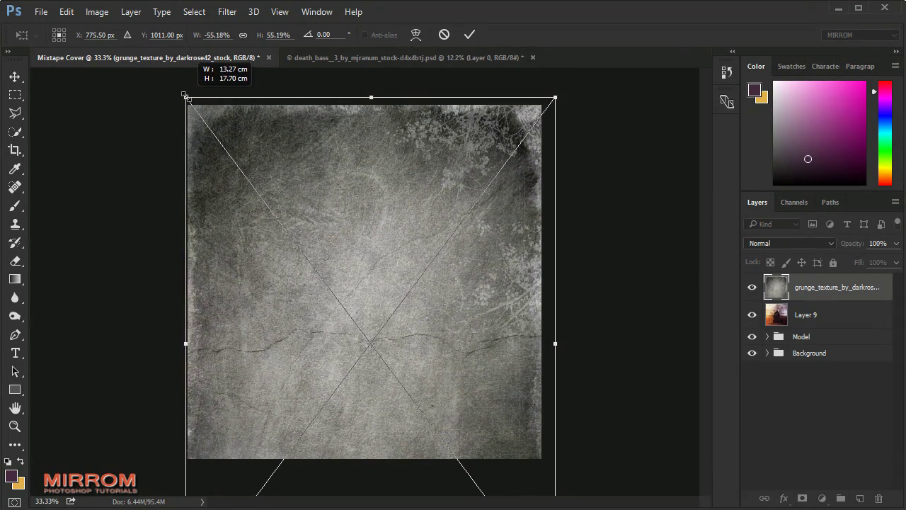
key(Return)
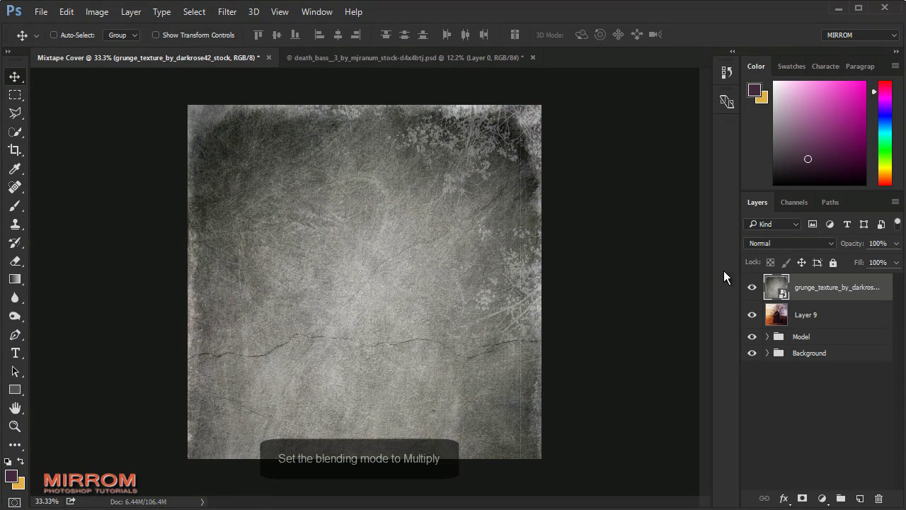
- Blend the grunge texture in Multiply at about 59% opacity
click(779, 243)
click(763, 45)
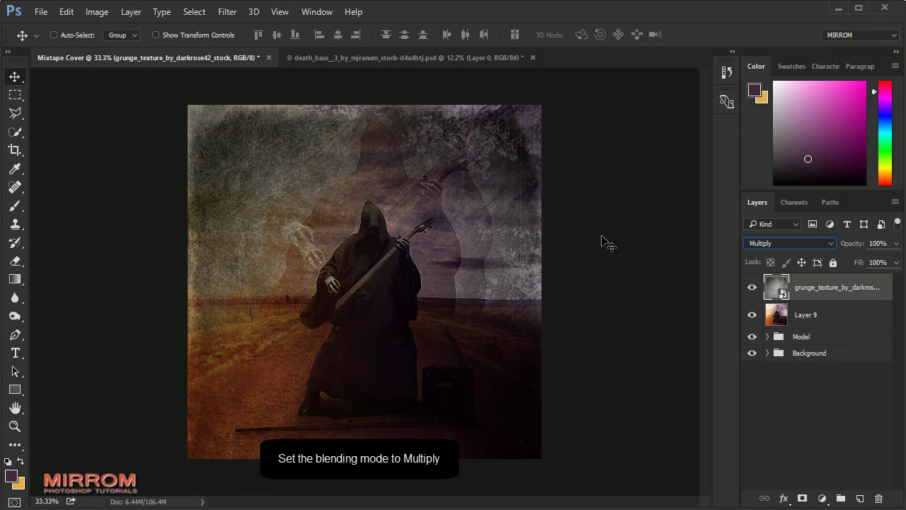
click(896, 245)
drag(892, 260, 866, 262)
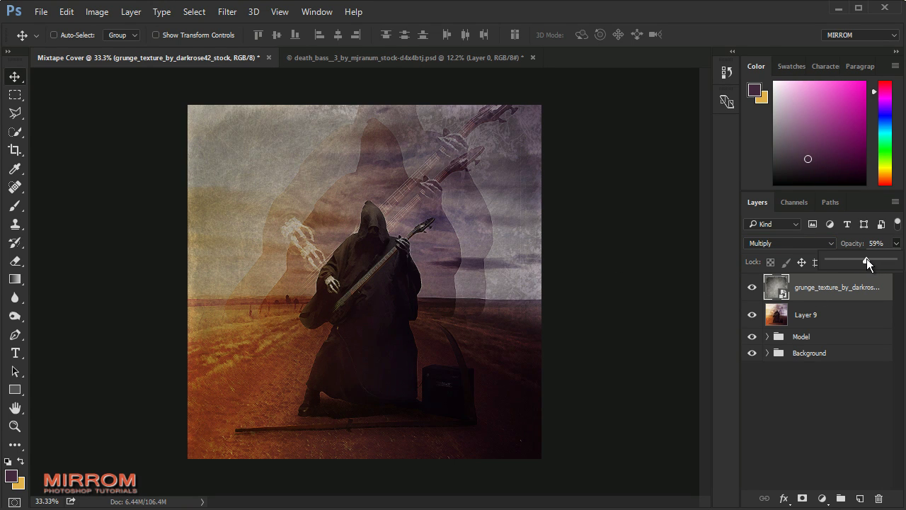
click(822, 499)
- Add a Gradient Map adjustment layer clipped to the grunge texture
click(850, 472)
click(585, 367)
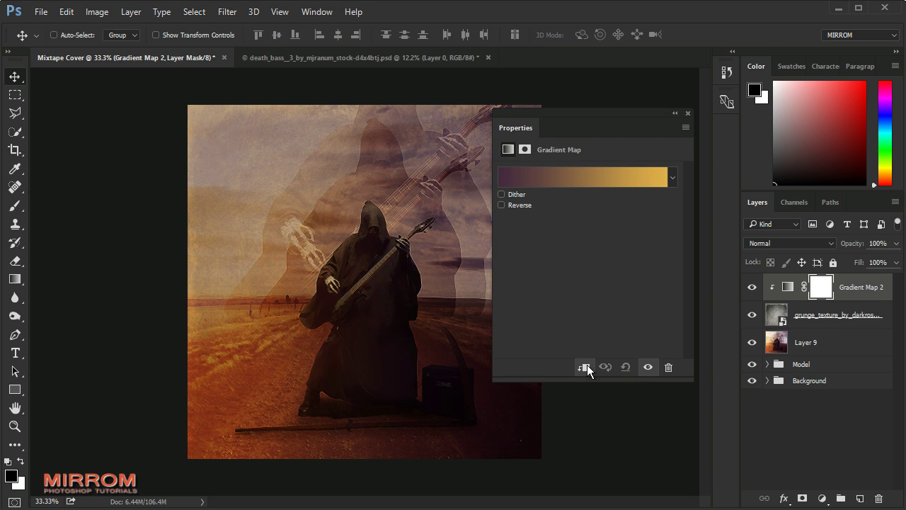
click(541, 177)
drag(389, 94, 488, 90)
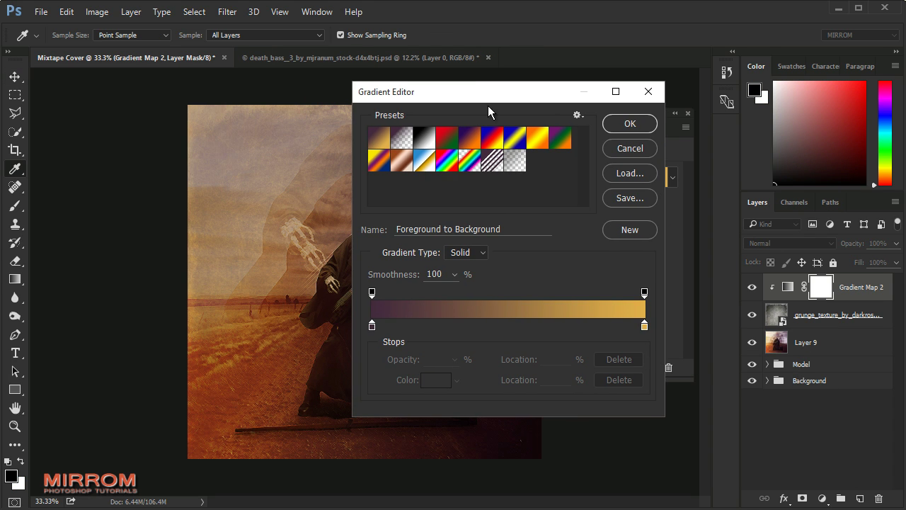
- Set the gradient map's stops to dark purple #432a3d and tan #ca9d64
click(372, 327)
click(436, 381)
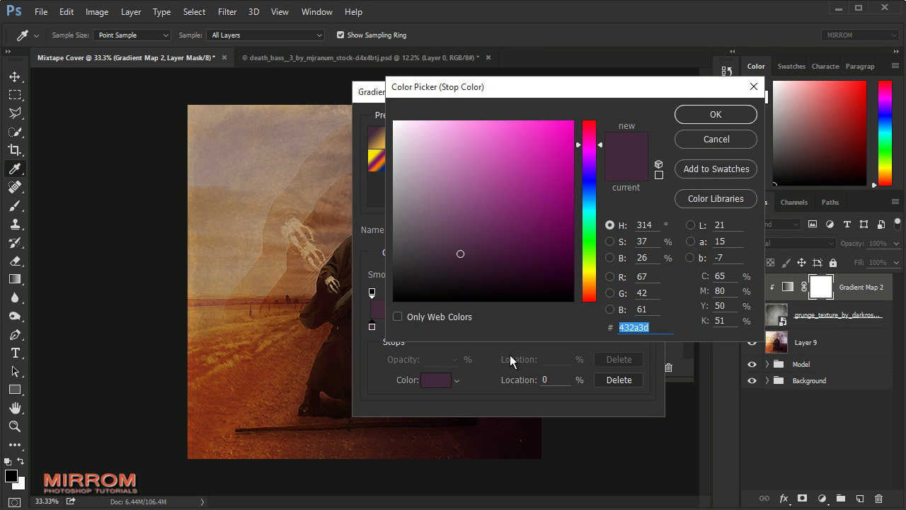
click(711, 120)
click(643, 326)
click(435, 380)
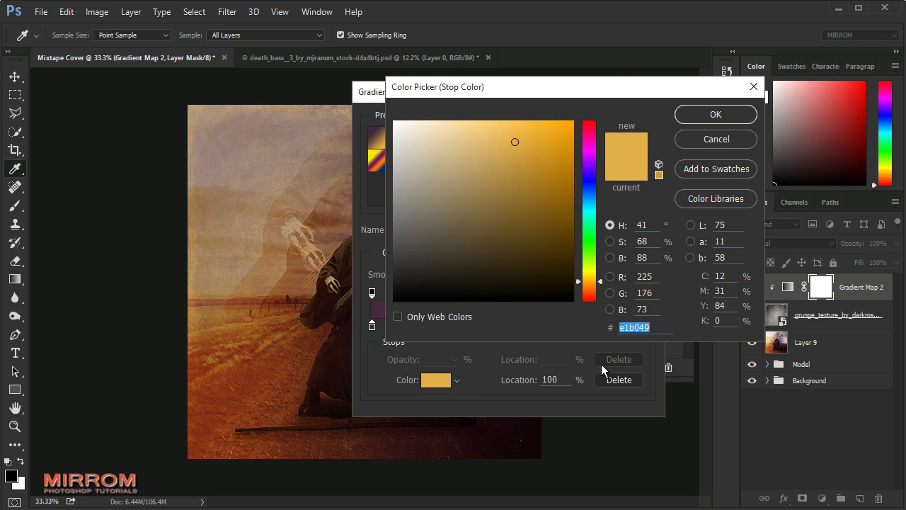
text(ca)
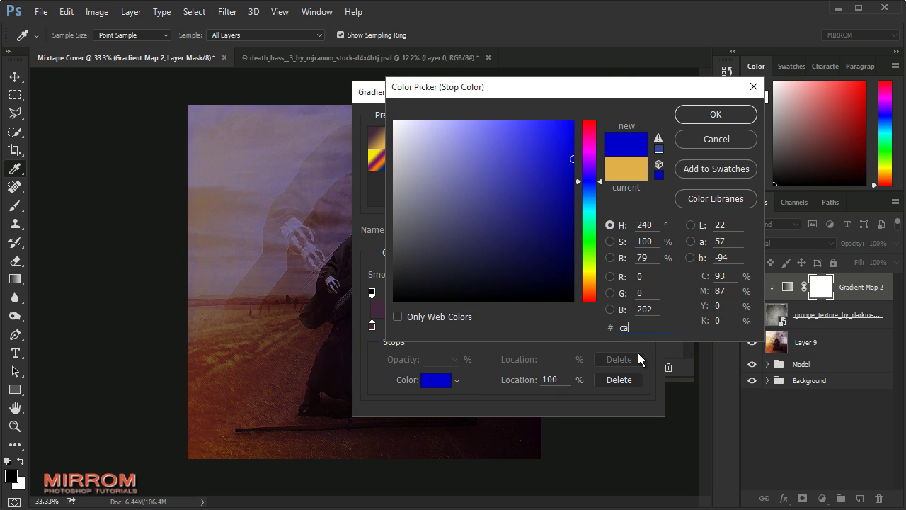
text(9d64)
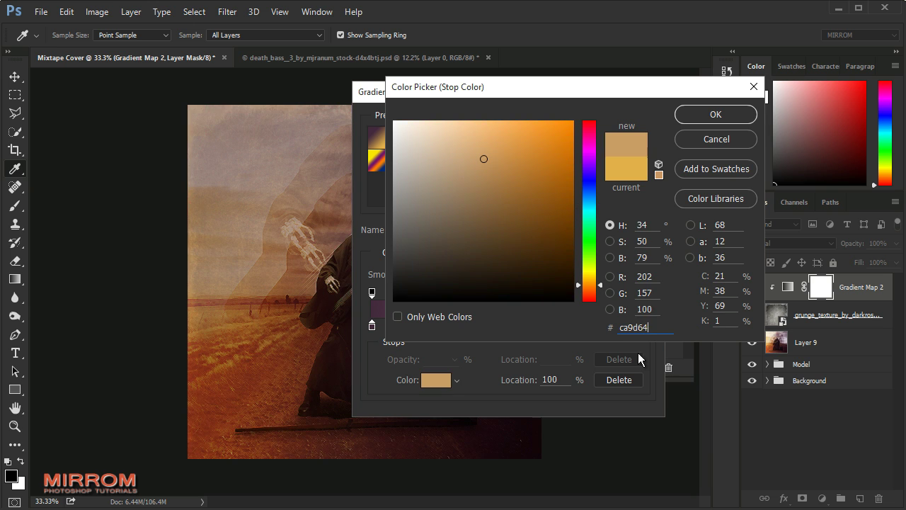
drag(648, 327, 619, 327)
click(711, 120)
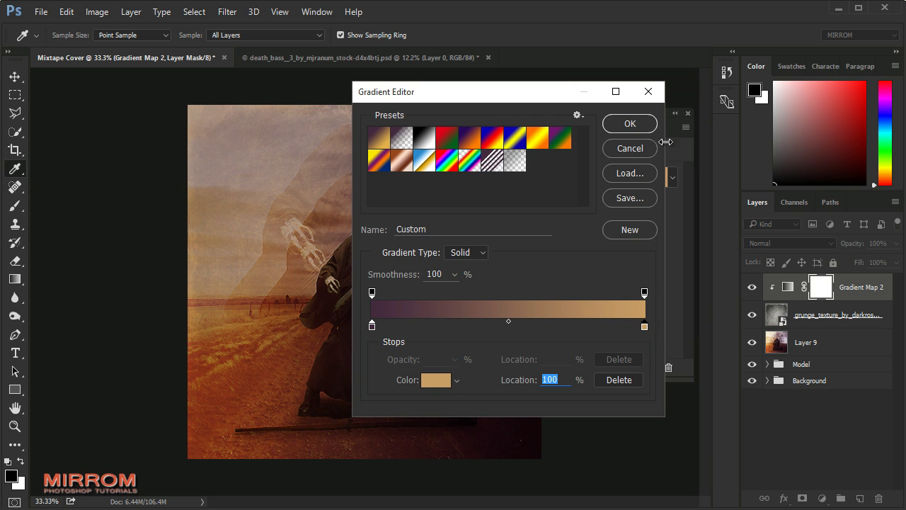
click(629, 125)
- Set Gradient Map 2's blend mode to Screen
click(689, 113)
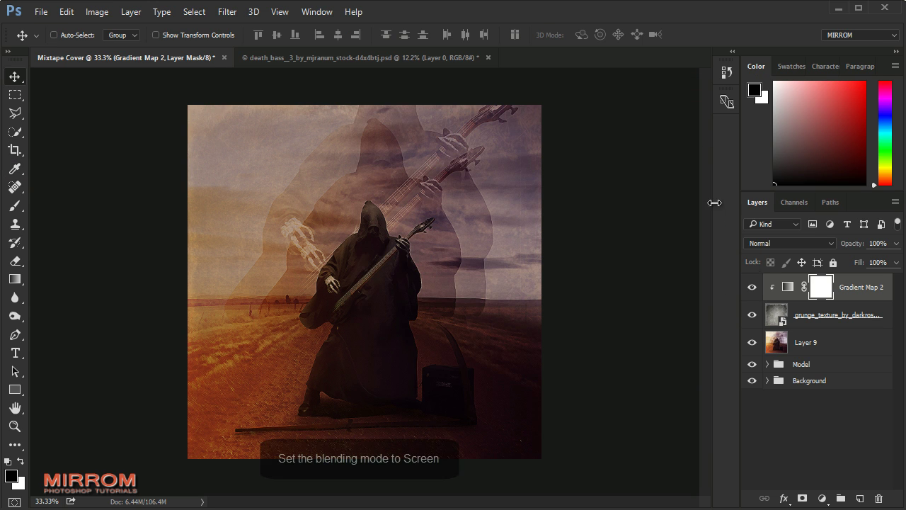
click(790, 243)
click(757, 104)
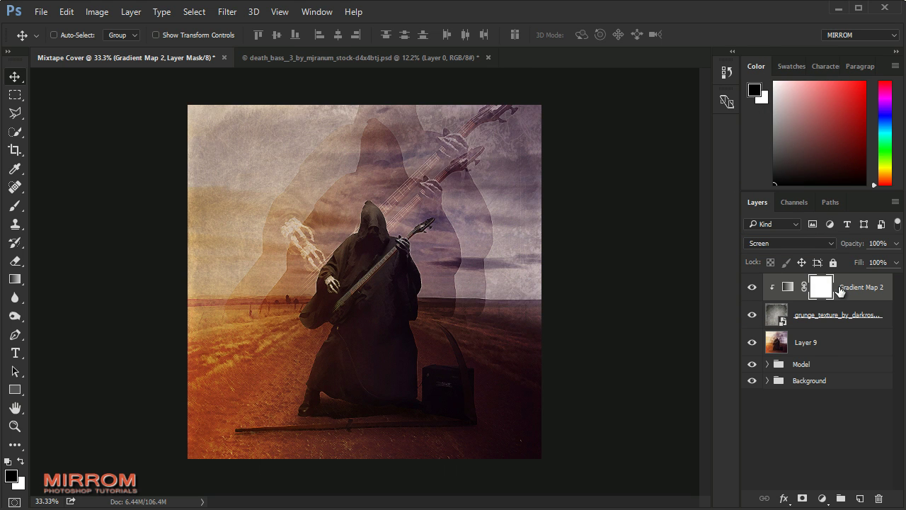
- Raise the grunge texture layer's opacity to about 65%
click(760, 320)
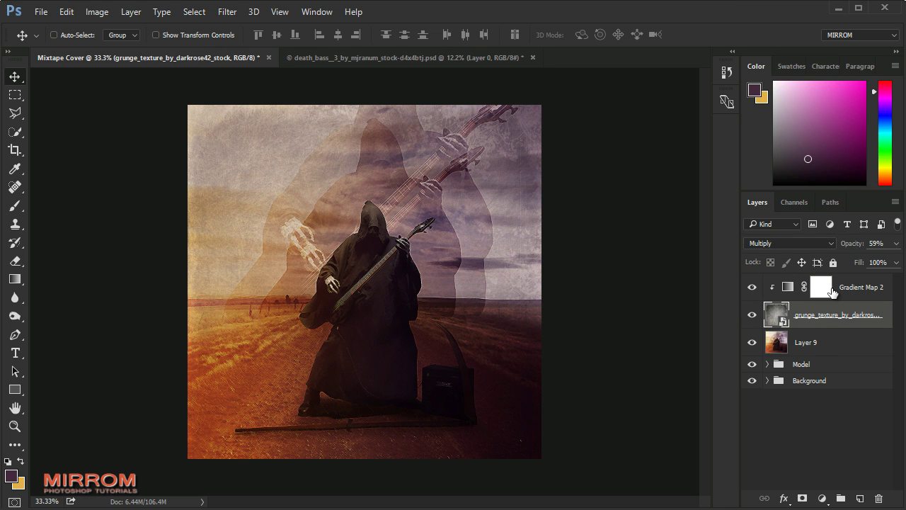
drag(849, 243, 859, 245)
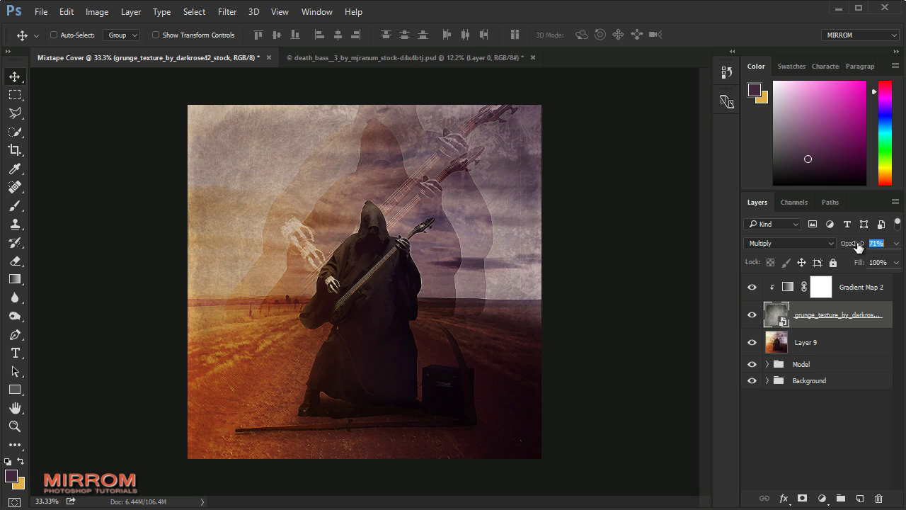
click(855, 287)
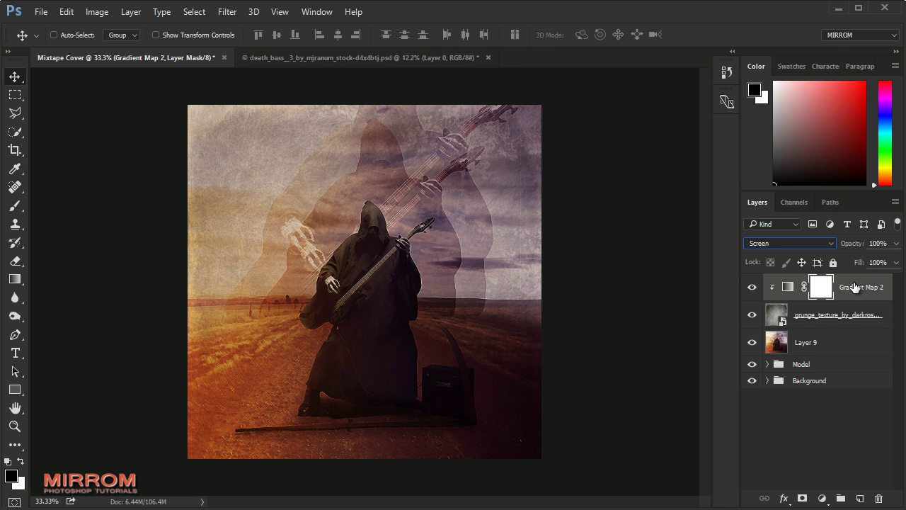
click(801, 318)
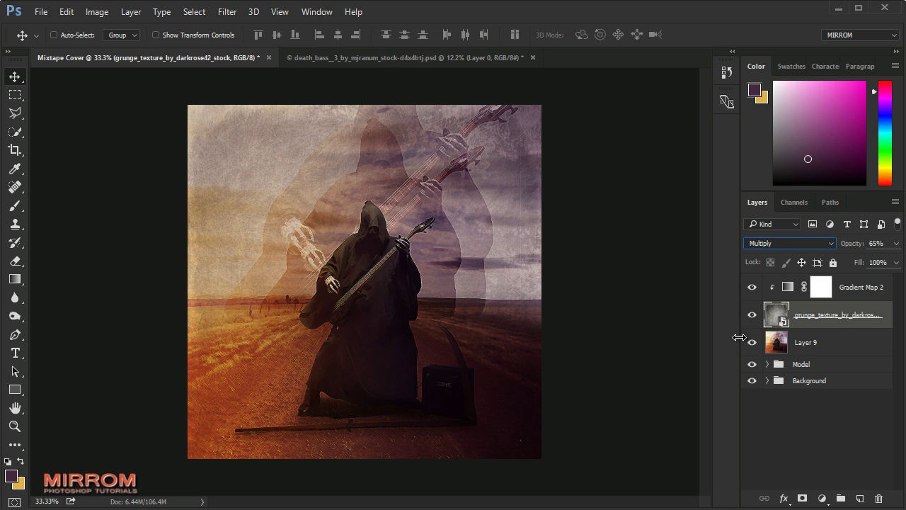
click(864, 287)
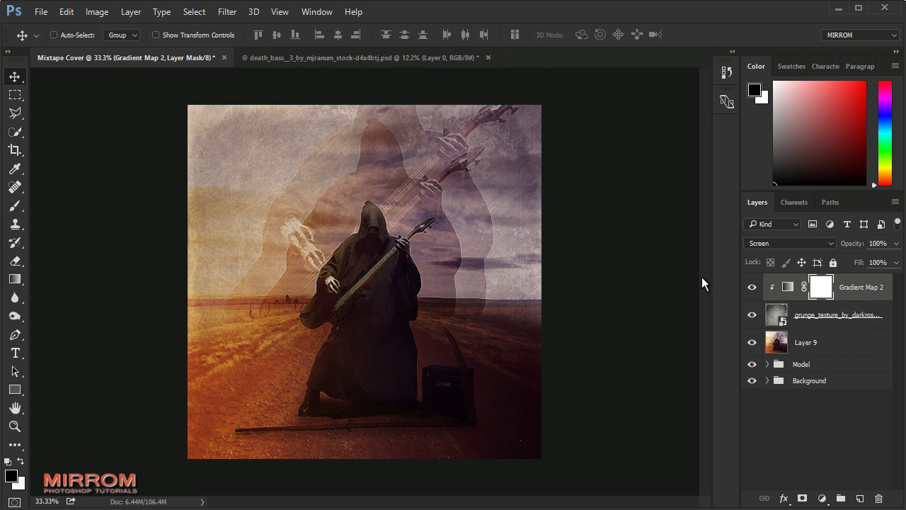
scroll(359, 165, up, 1)
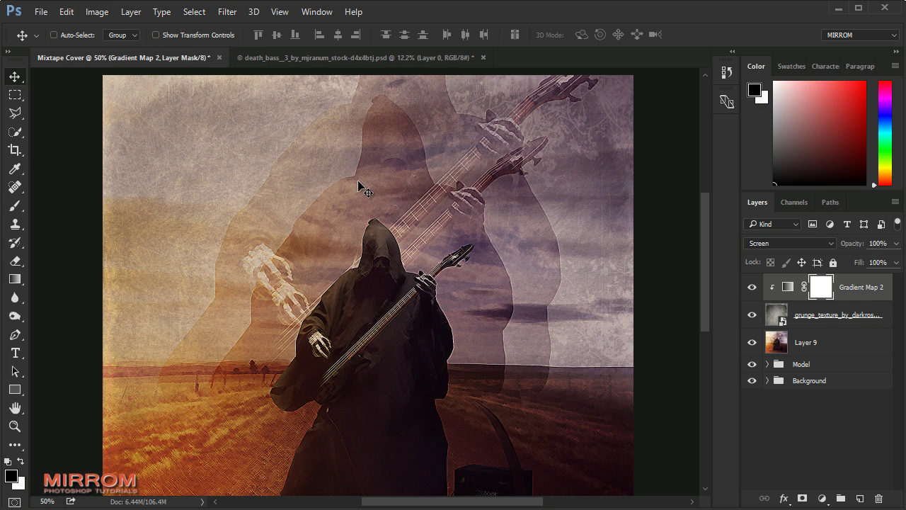
scroll(361, 185, up, 2)
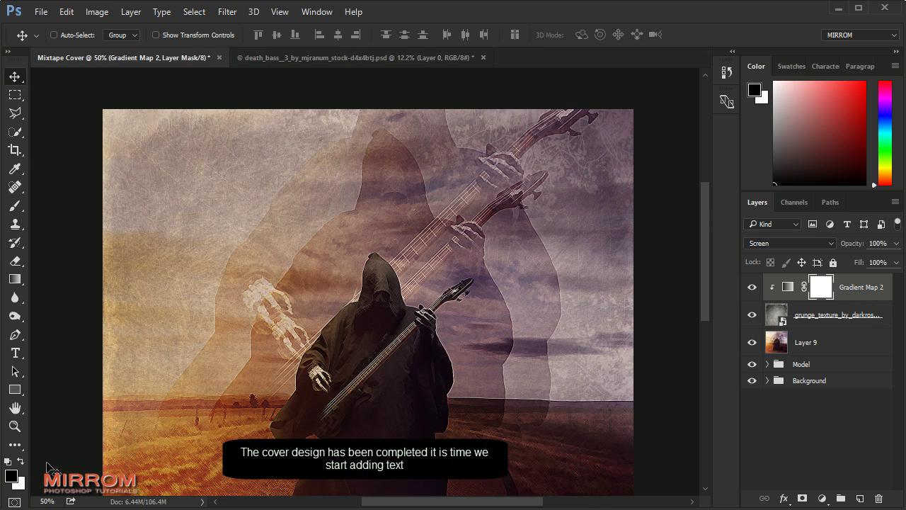
- Create the MIXTAPE title text, move it toward the top, and colour it white
click(18, 354)
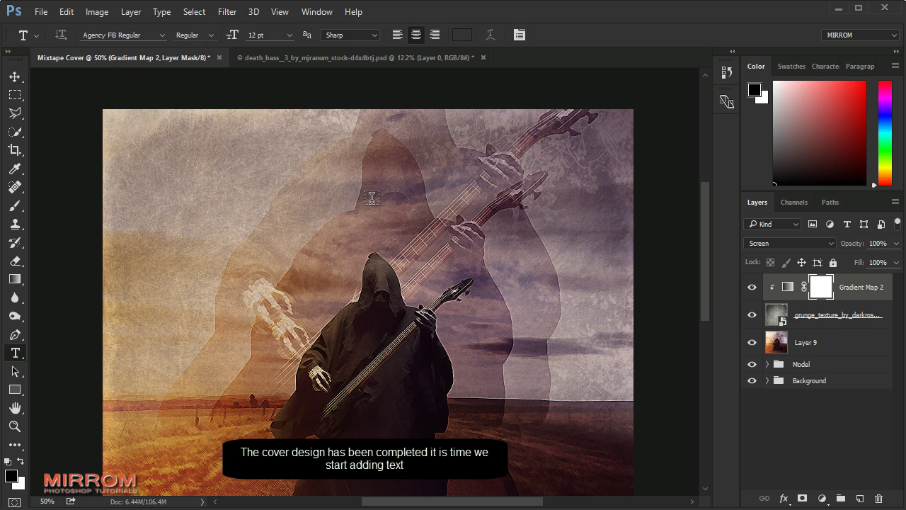
click(519, 35)
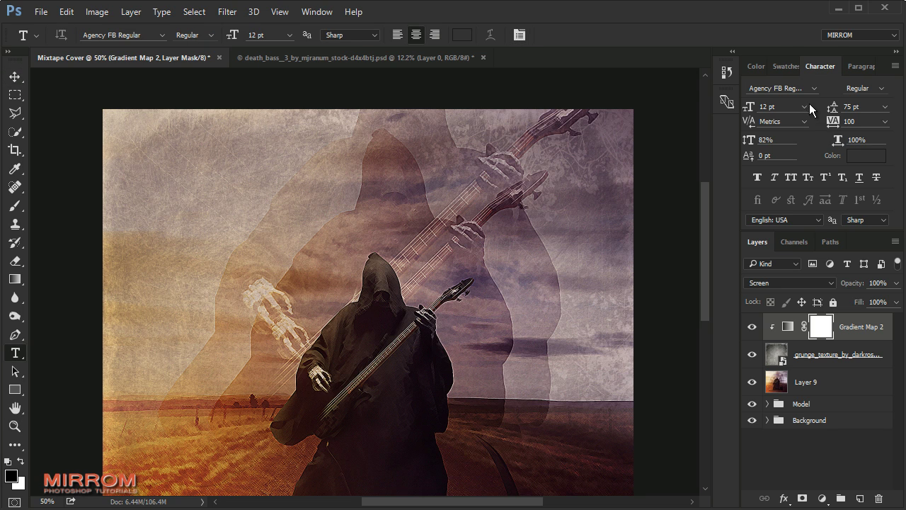
click(351, 207)
text(M)
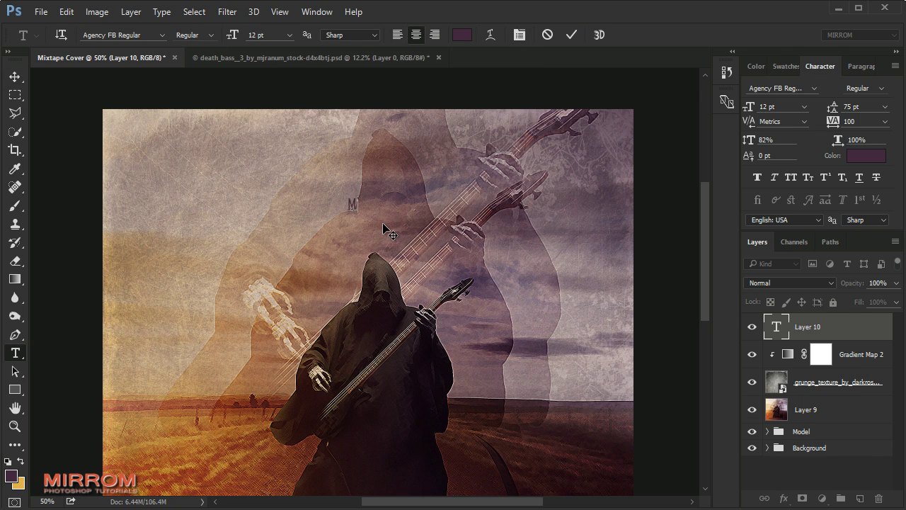
text(IXTAPE)
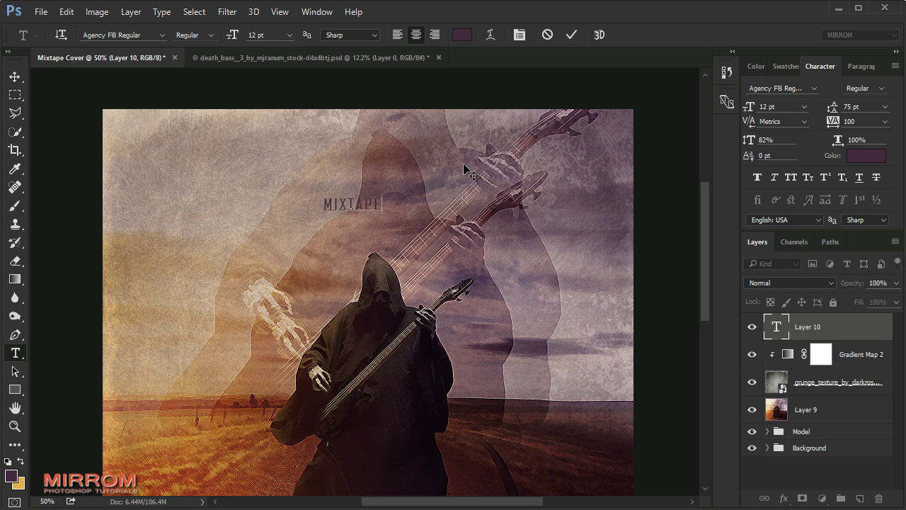
click(571, 34)
drag(361, 205, 391, 159)
click(866, 155)
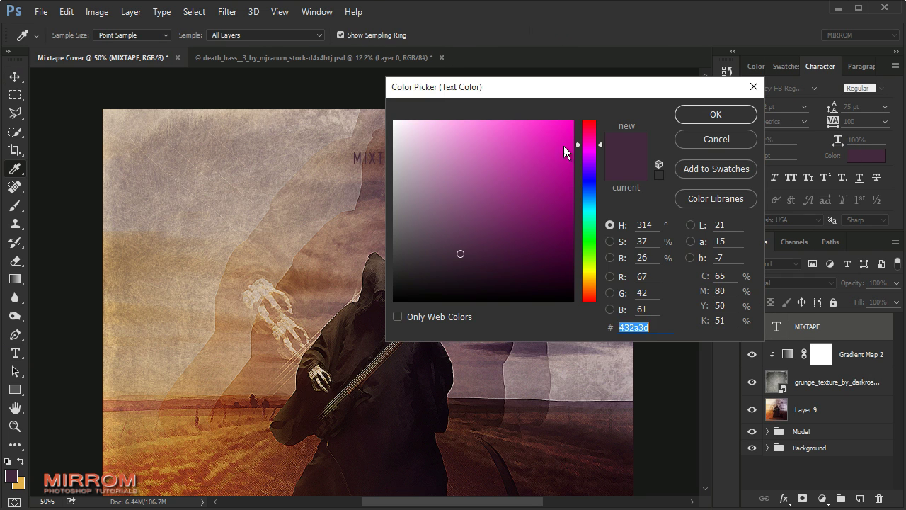
drag(563, 146, 374, 104)
click(716, 114)
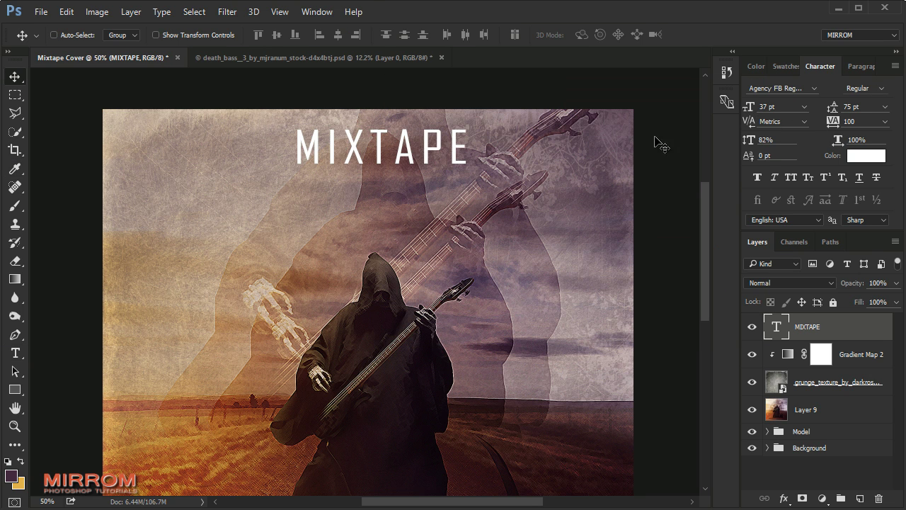
- Add 'ARTIS NAME HERE' text below MIXTAPE and shrink it to 13 pt
key(t)
click(361, 233)
text(A)
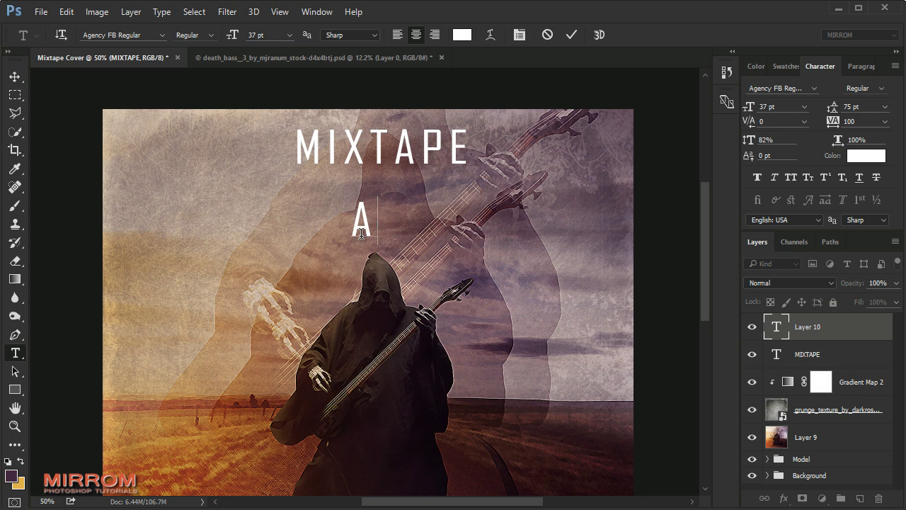
text(RTIS NAME HERE)
click(571, 34)
drag(749, 106, 734, 114)
- Nudge the artist name down-right and move the MIXTAPE title down slightly
key(v)
drag(422, 237, 432, 245)
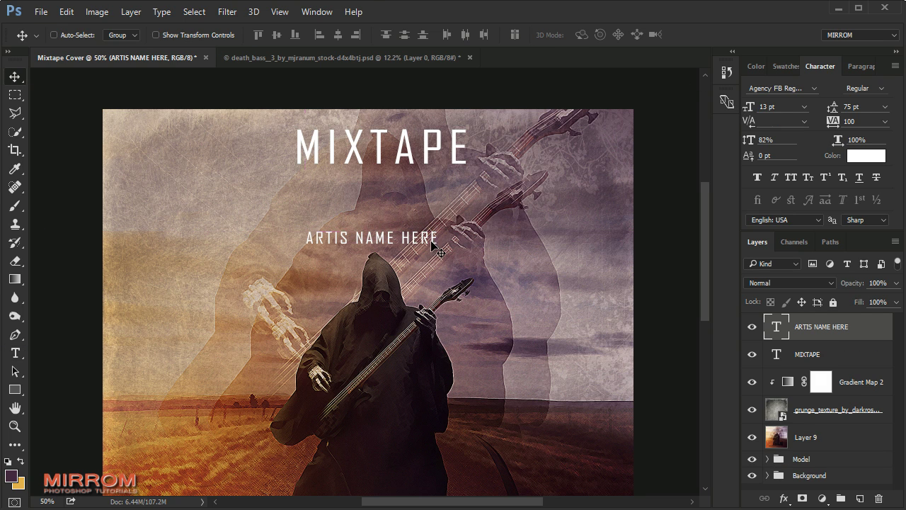
click(798, 356)
drag(535, 157, 531, 186)
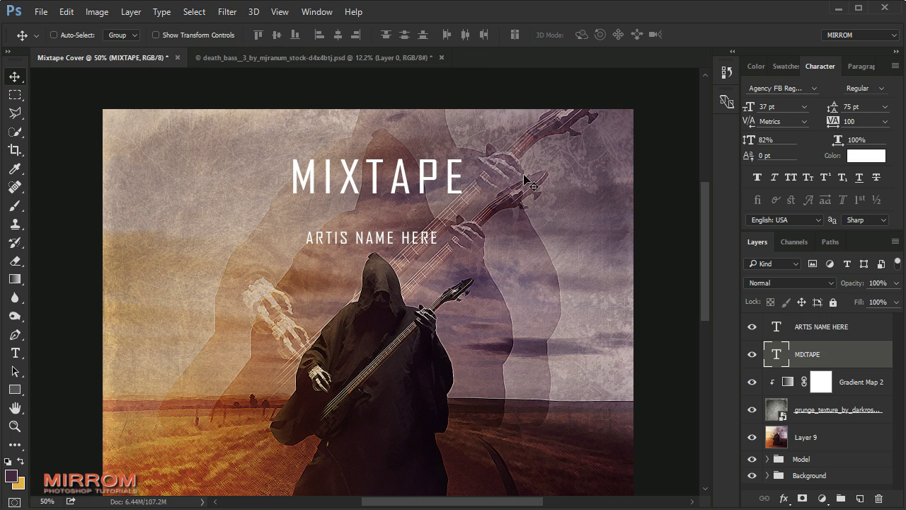
- Set MIXTAPE to YouMurderer BB, -50 tracking, 100% leading, enlarged to 82 pt
click(813, 88)
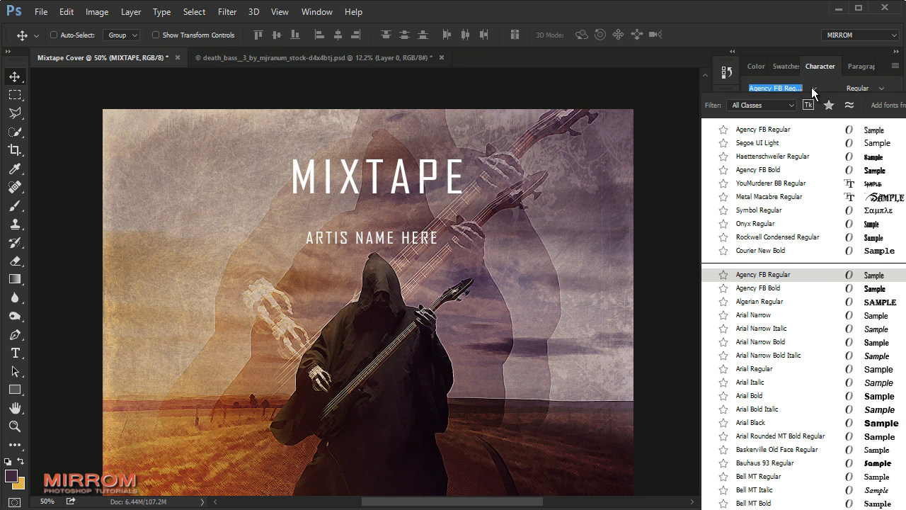
click(880, 184)
drag(753, 111, 749, 110)
click(885, 121)
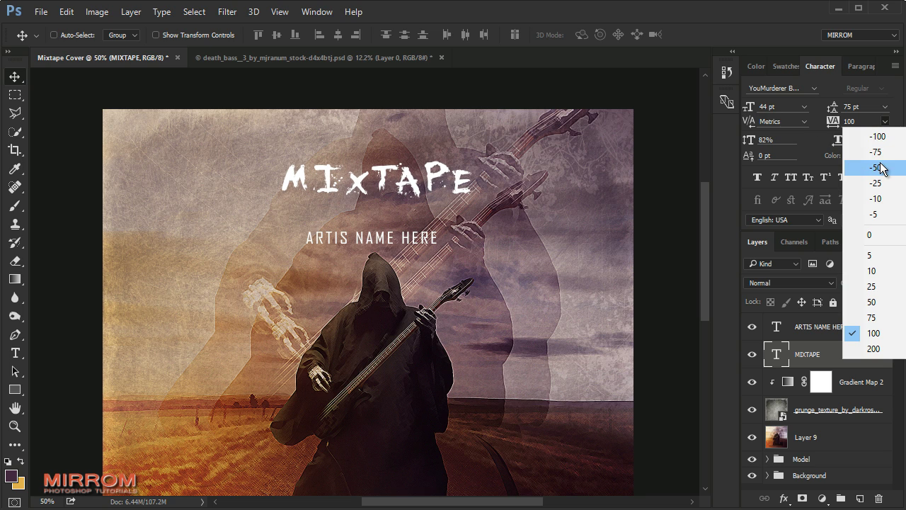
click(877, 168)
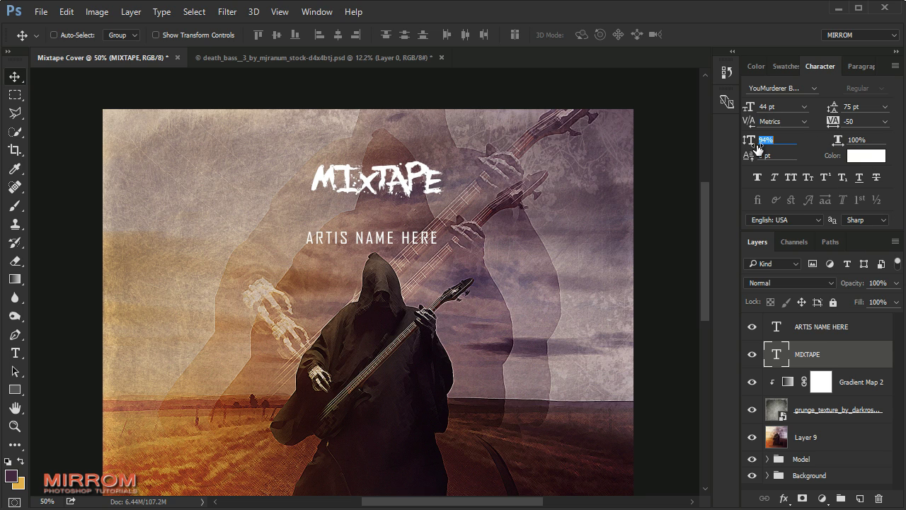
text(100)
key(Return)
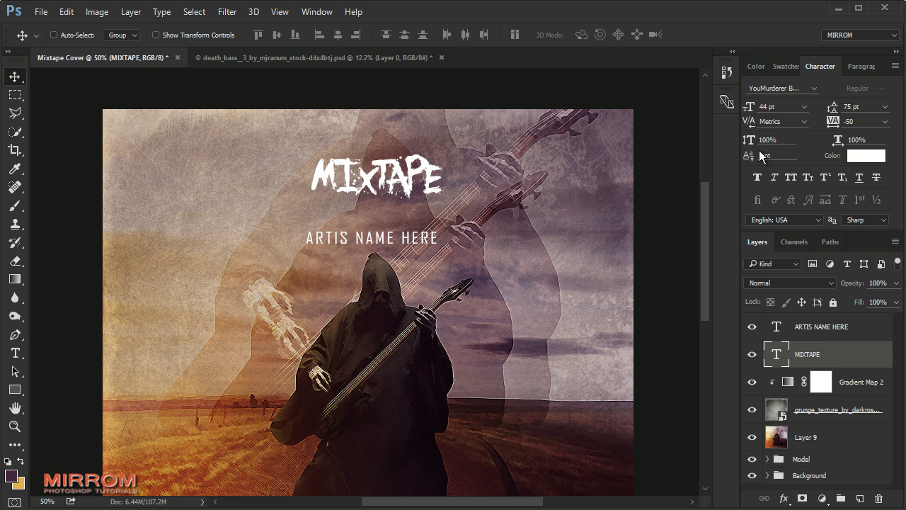
mouse_move(750, 108)
mouse_down()
mouse_move(766, 115)
mouse_move(754, 111)
mouse_up()
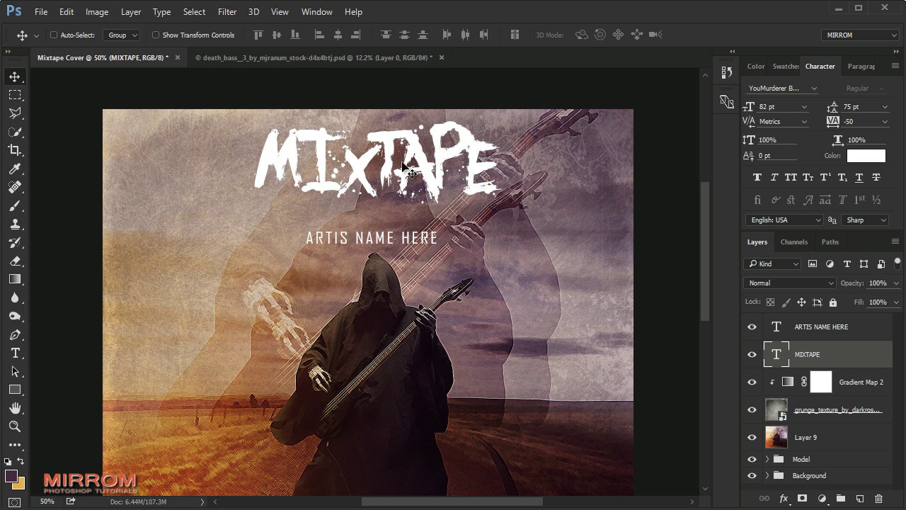
- Move MIXTAPE down and tuck the artist name layer just beneath it
drag(404, 167, 407, 187)
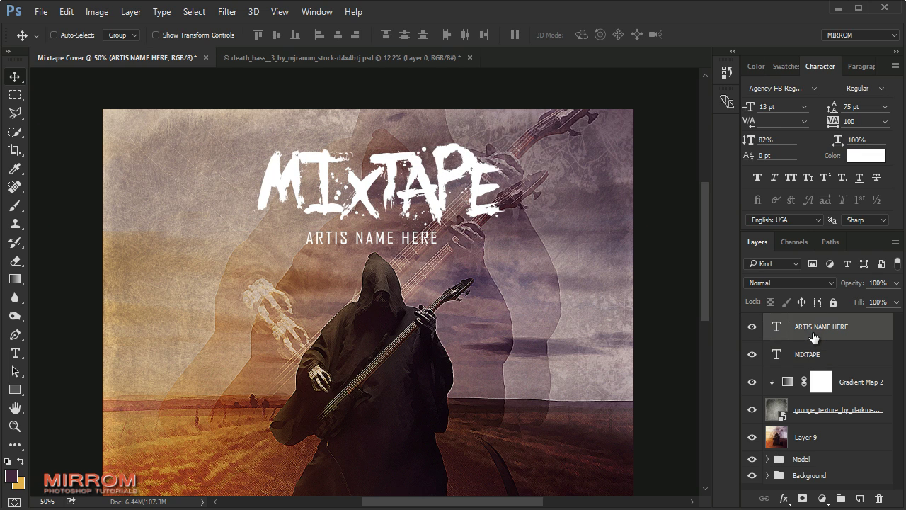
drag(818, 327, 817, 366)
drag(403, 241, 413, 234)
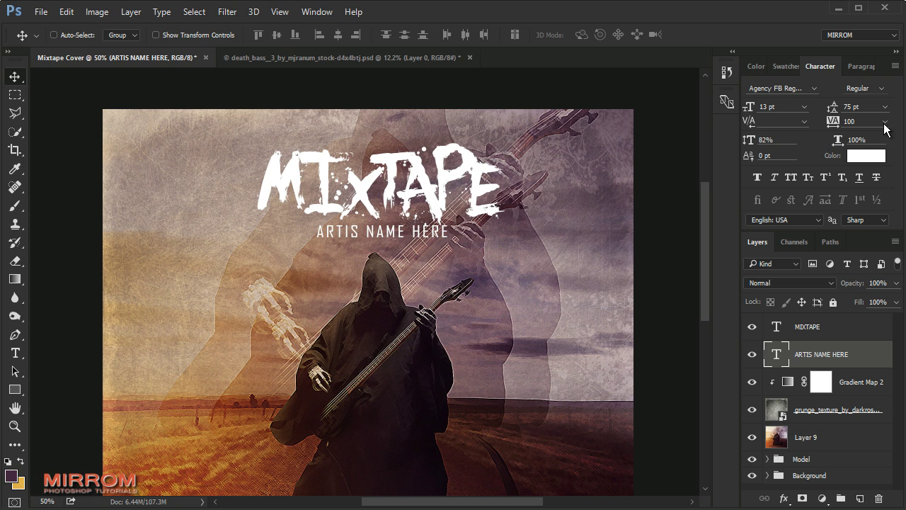
click(885, 122)
click(882, 332)
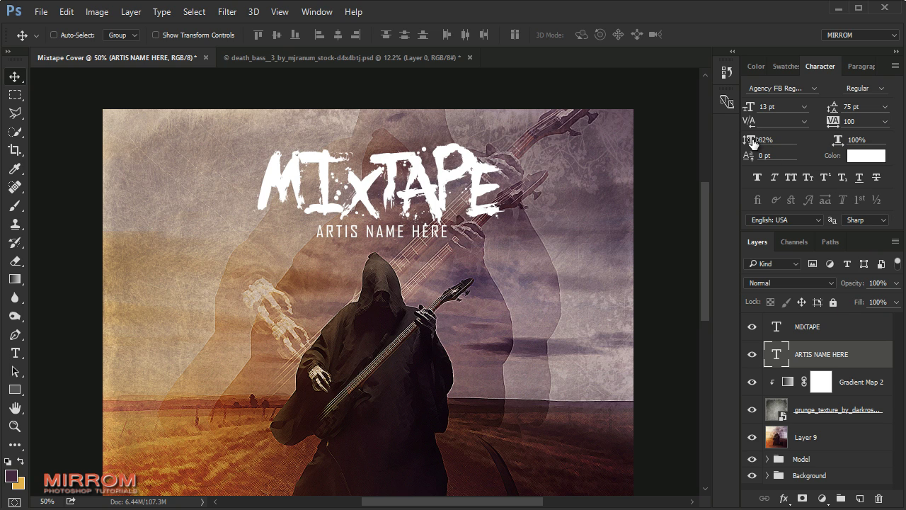
click(828, 337)
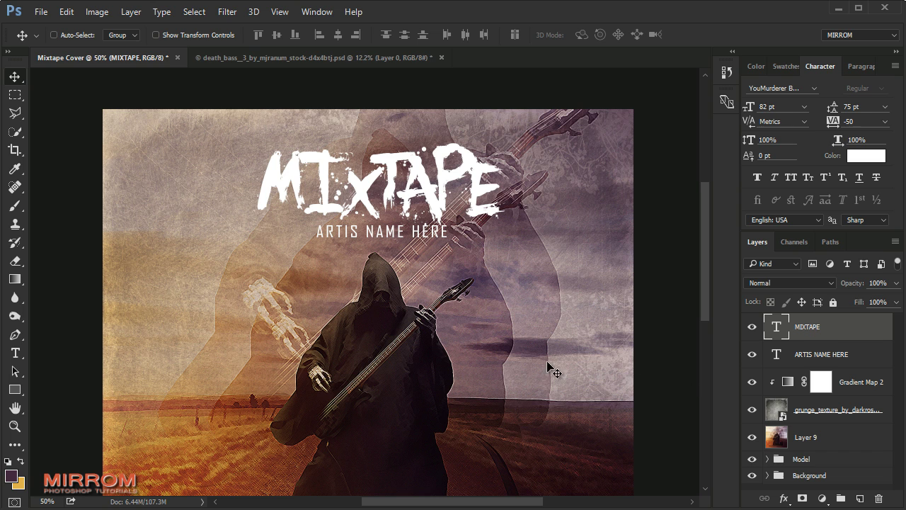
- Place the white skull graphic, scaled down and positioned just above MIXTAPE
click(41, 12)
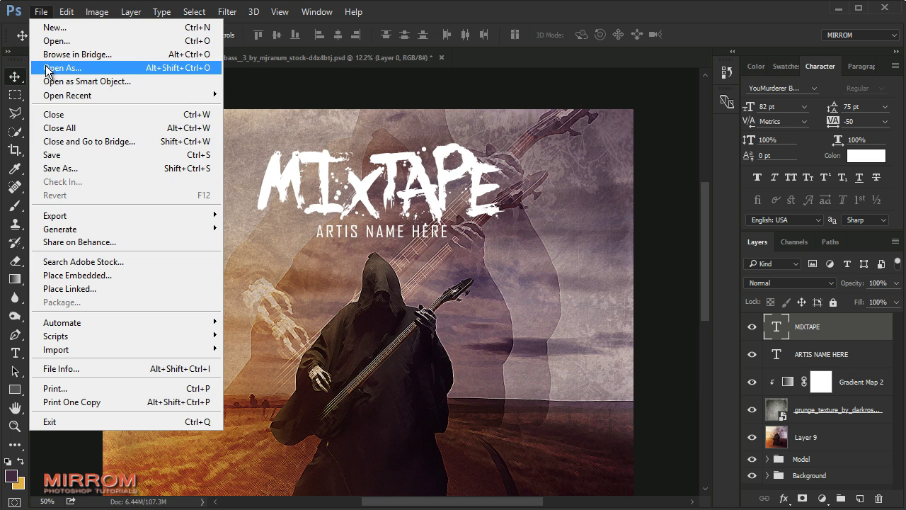
click(56, 276)
drag(266, 328, 339, 314)
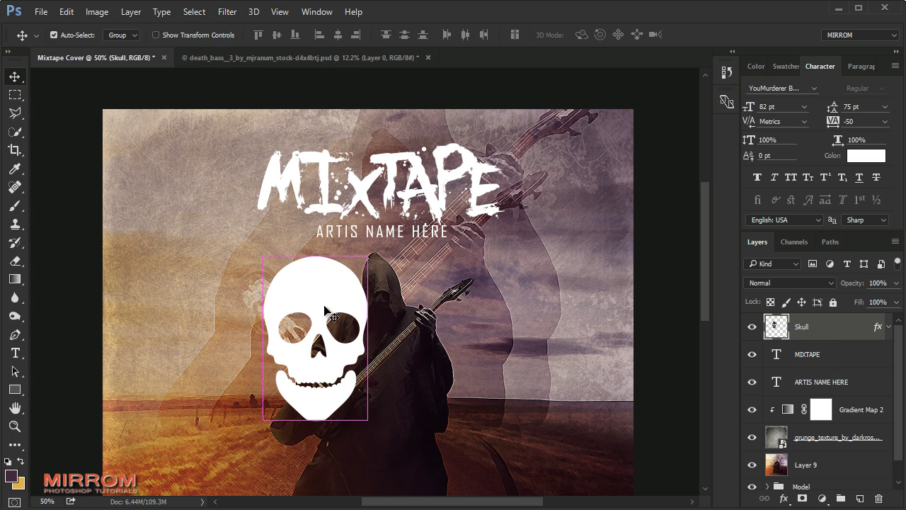
key(ctrl+t)
mouse_move(260, 257)
mouse_down()
mouse_move(354, 388)
mouse_move(356, 152)
mouse_up()
key(Return)
key(Right)
key(Right)
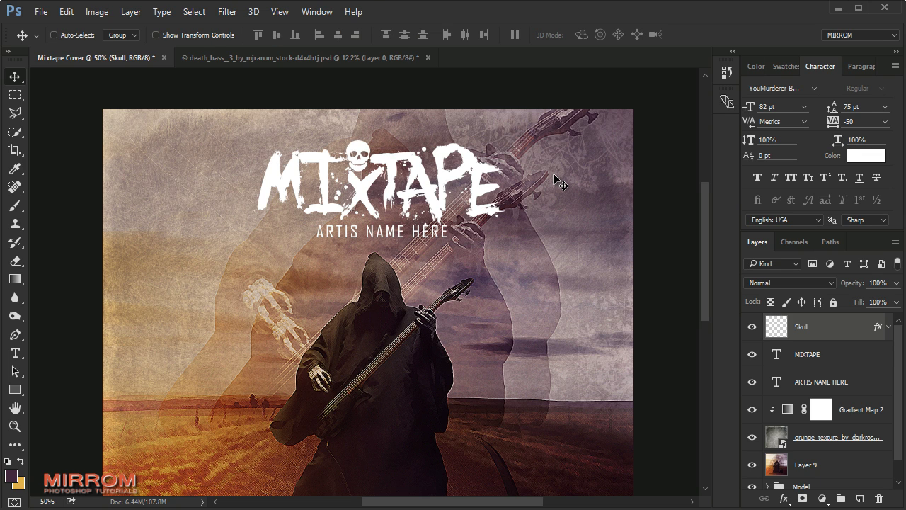
key(Right)
key(Down)
- Group the skull, MIXTAPE and artist name layers into a group named Text
click(827, 374)
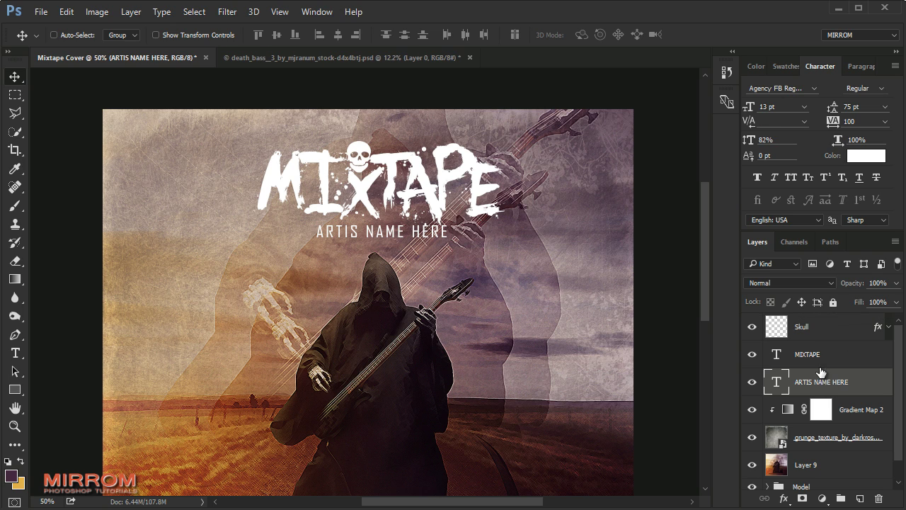
shift+click(844, 337)
key(ctrl+g)
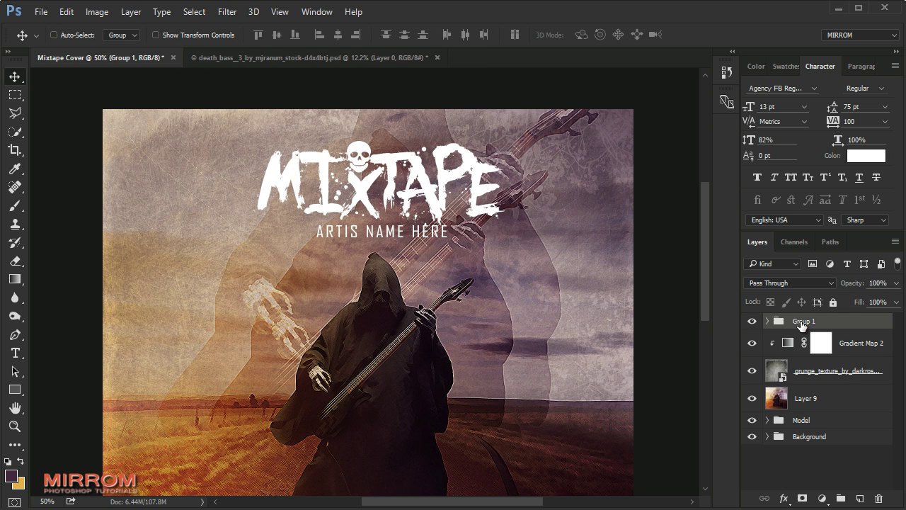
double_click(804, 322)
text(Text)
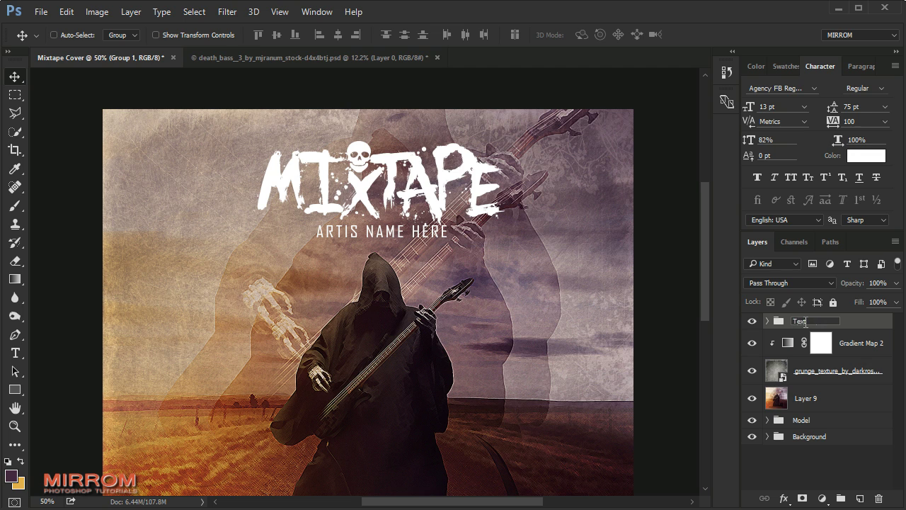
key(Return)
drag(489, 501, 512, 500)
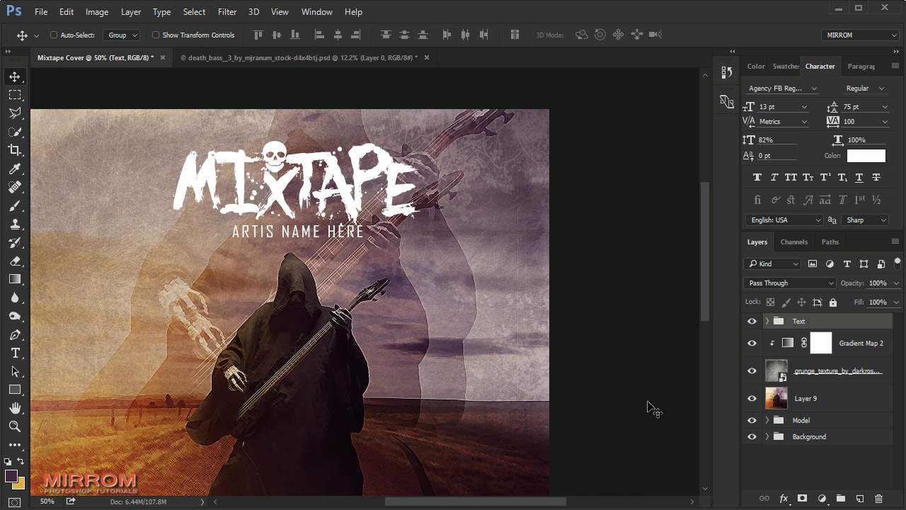
- Give the Text group a Soft Light drop shadow
double_click(889, 329)
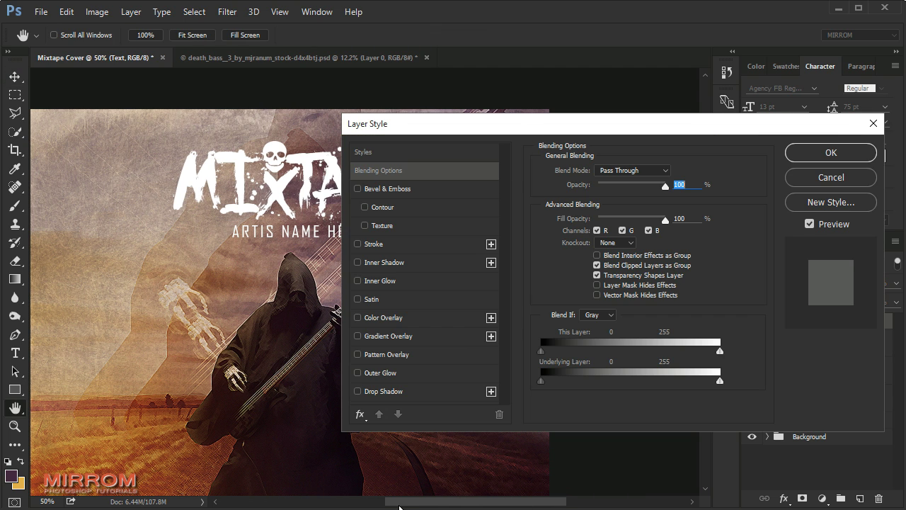
drag(399, 506, 427, 505)
click(398, 391)
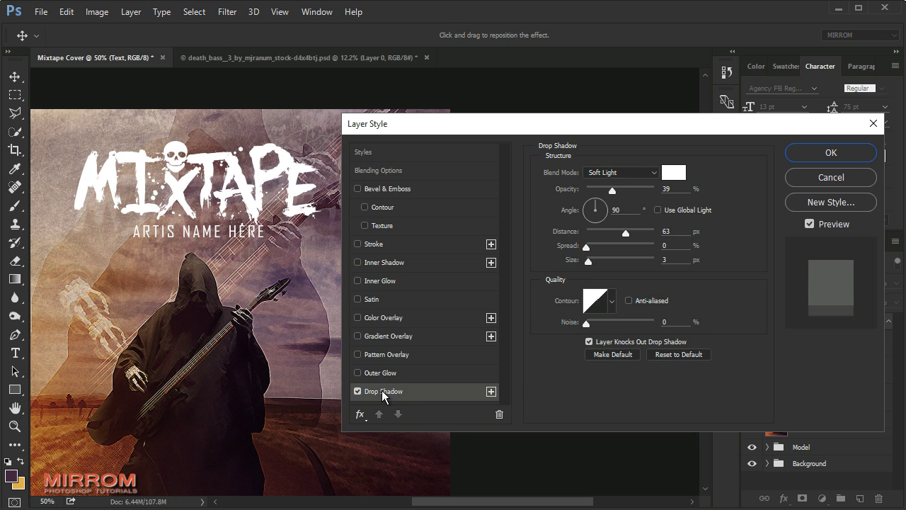
click(614, 172)
click(617, 194)
key(Return)
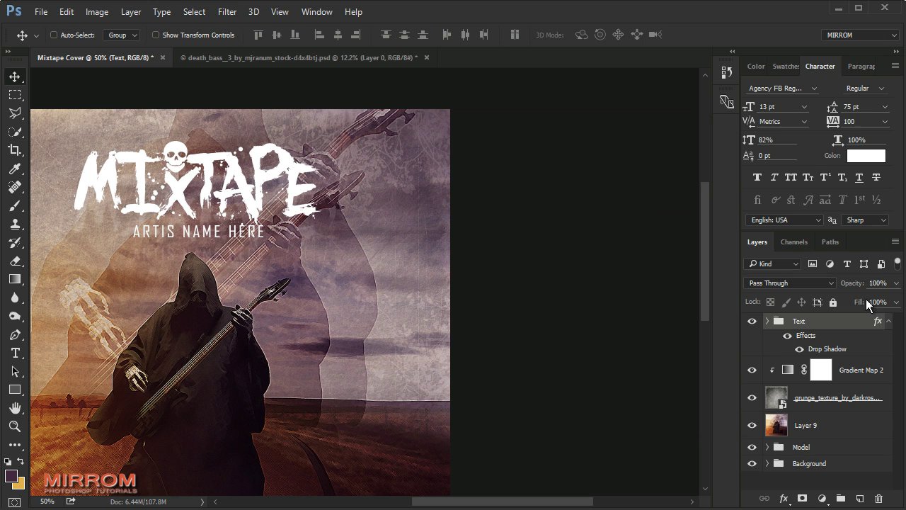
click(889, 323)
- Paste the MIXTAPE COVER logo and place it in the bottom-left corner
drag(475, 502, 428, 501)
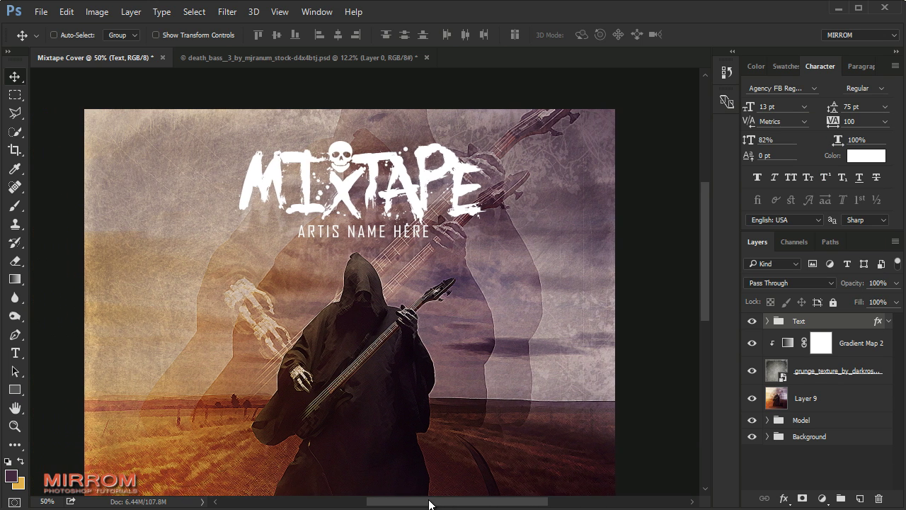
scroll(475, 380, down, 1)
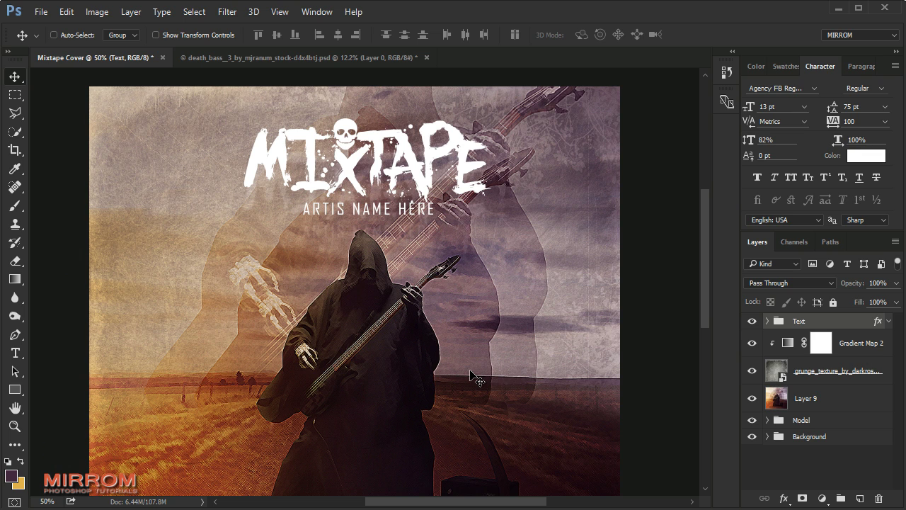
scroll(471, 375, down, 7)
scroll(471, 375, up, 1)
key(ctrl+v)
mouse_move(196, 352)
mouse_down()
mouse_move(199, 361)
mouse_move(137, 435)
mouse_up()
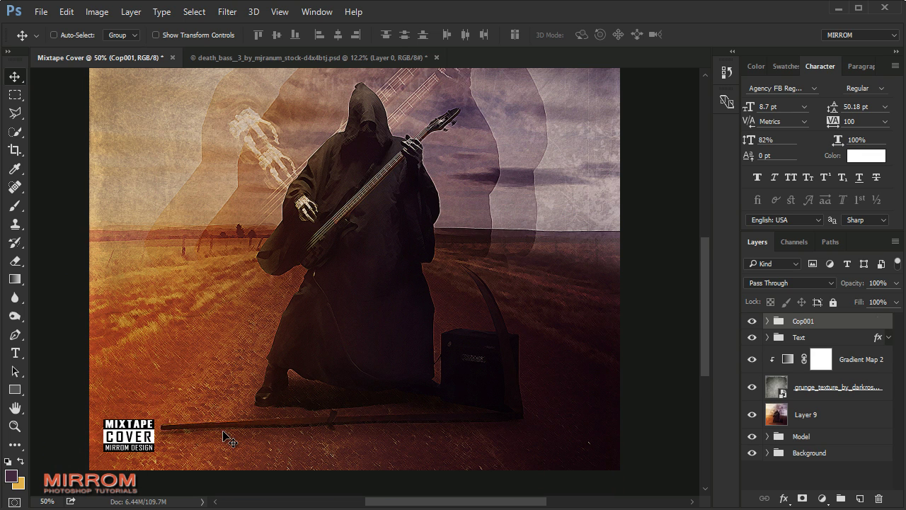
key(shift+Down)
- Zoom out to 40% and close the bass stock image document
scroll(179, 429, up, 3)
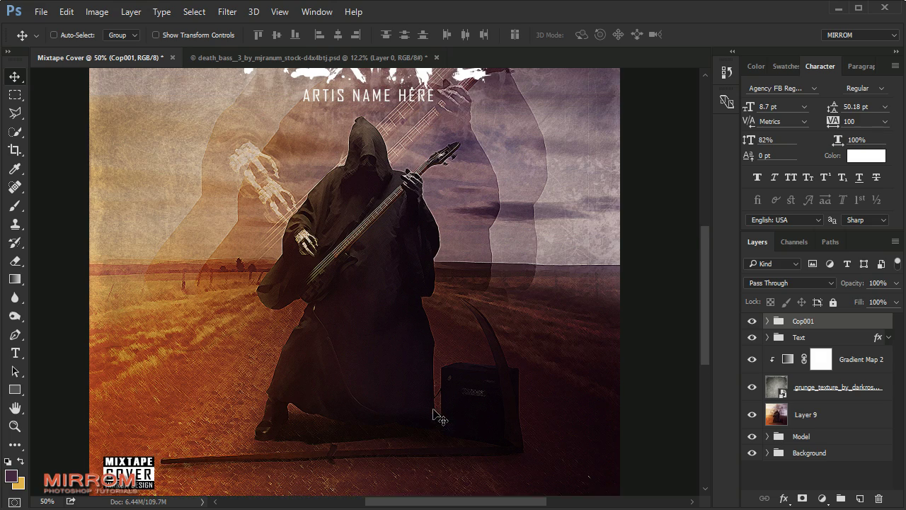
scroll(355, 411, up, 3)
key(ctrl+minus)
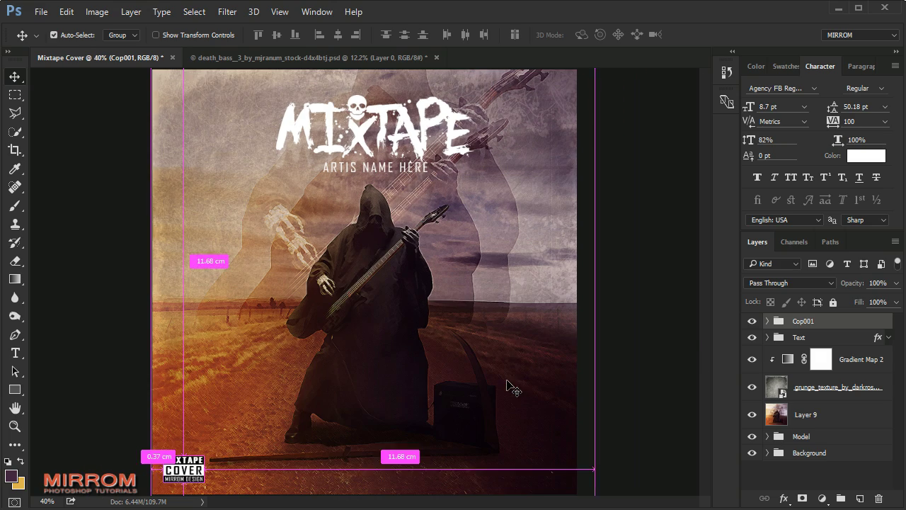
click(435, 57)
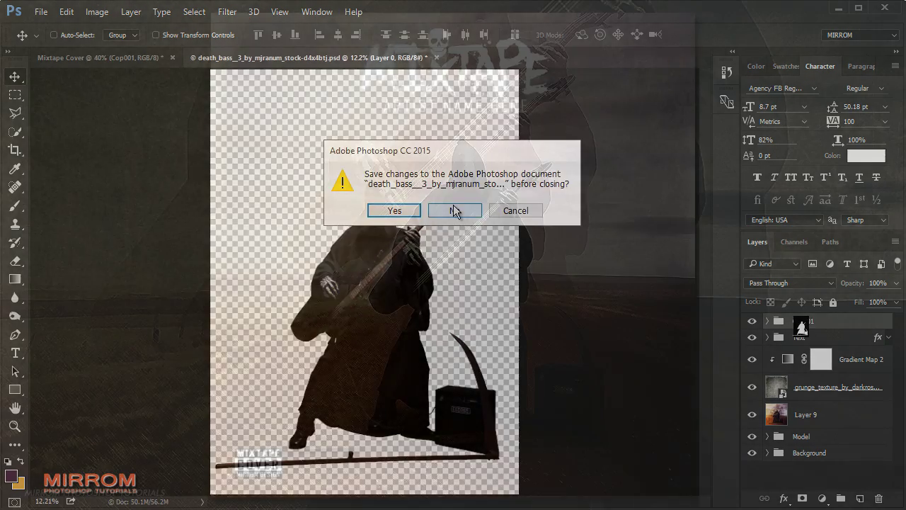